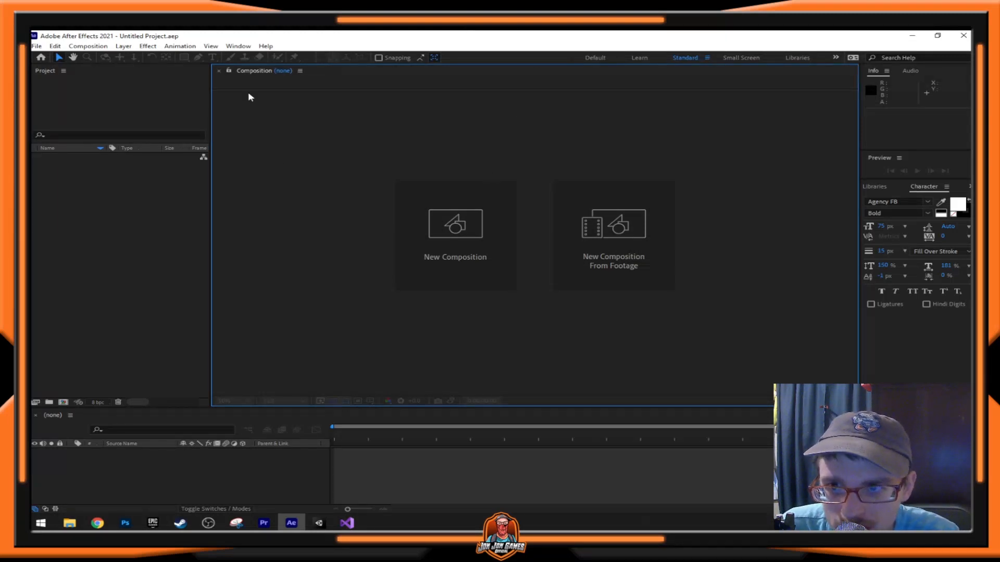
{"action": "left_click", "coordinate": [37, 46]}
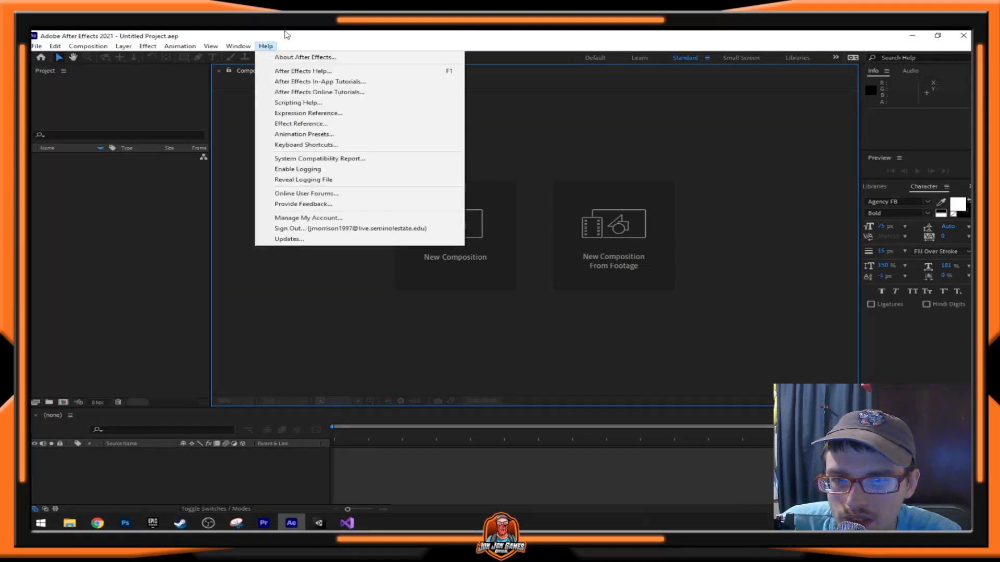
{"action": "left_click", "coordinate": [285, 34]}
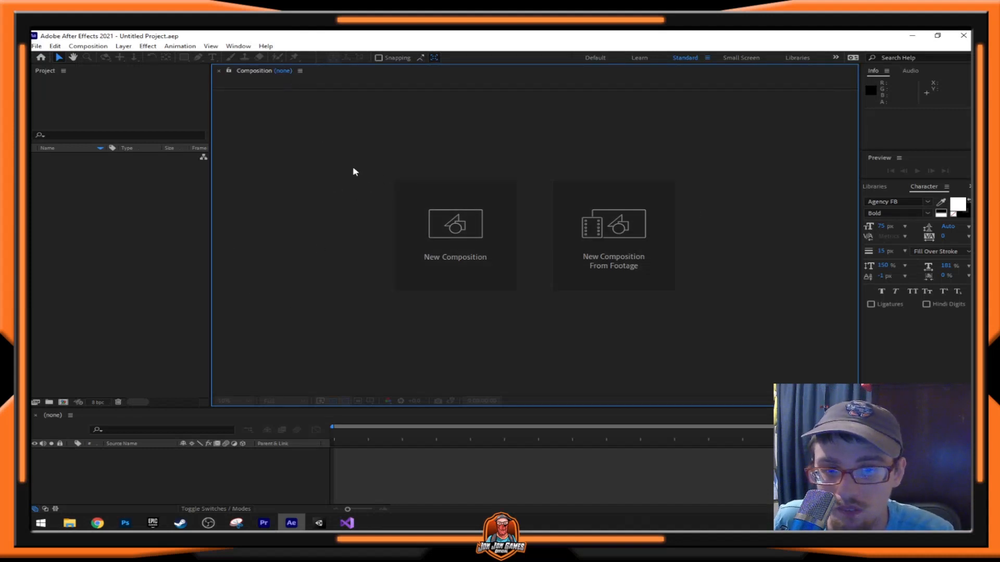
- Create a new, empty project
{"action": "left_click", "coordinate": [37, 46]}
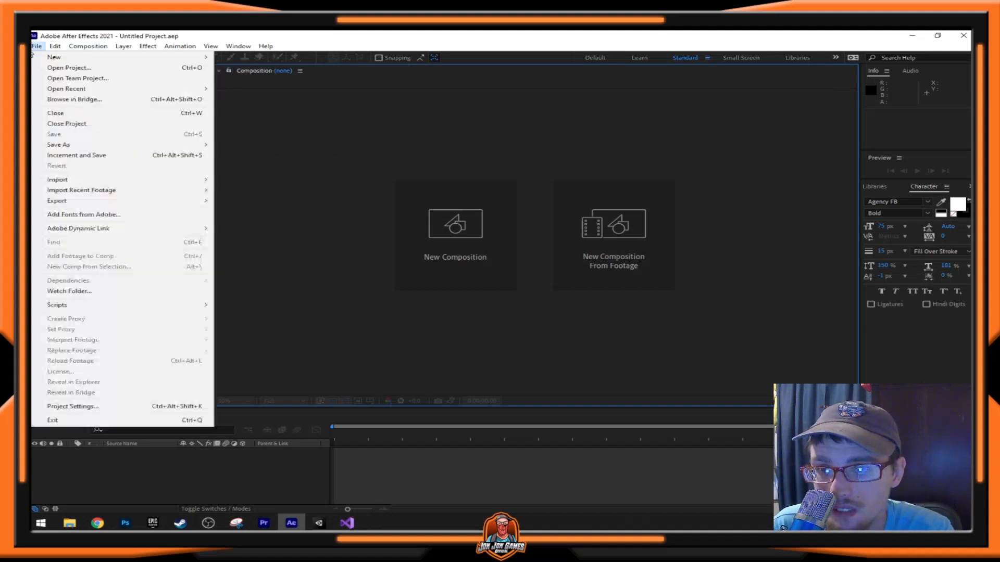
{"action": "mouse_move", "coordinate": [92, 59]}
{"action": "left_click", "coordinate": [244, 59]}
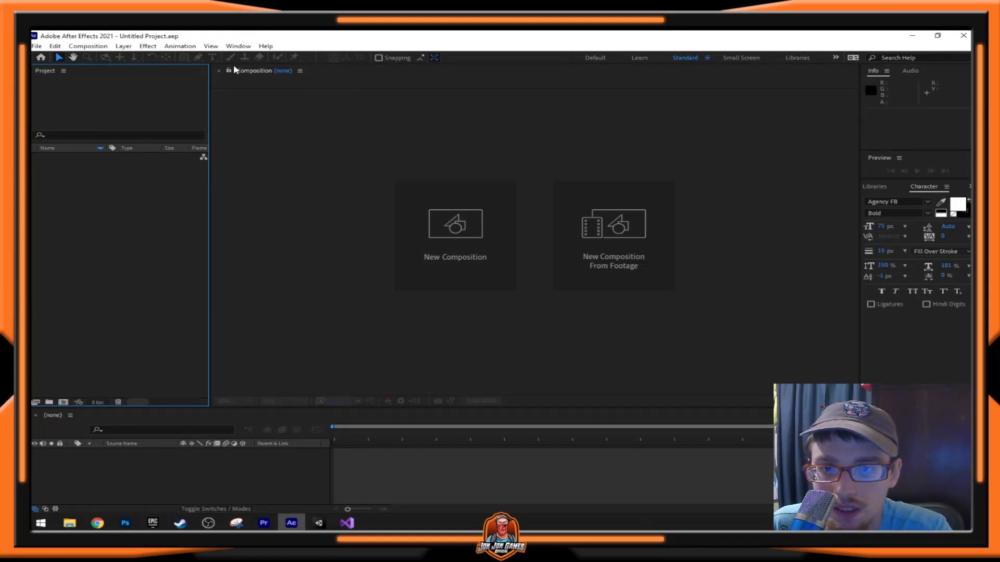
- Create a composition named Lower Thirds at 1920 x 1080 px, 60 frames per second and 10 seconds long
{"action": "left_click", "coordinate": [88, 46]}
{"action": "left_click", "coordinate": [124, 57]}
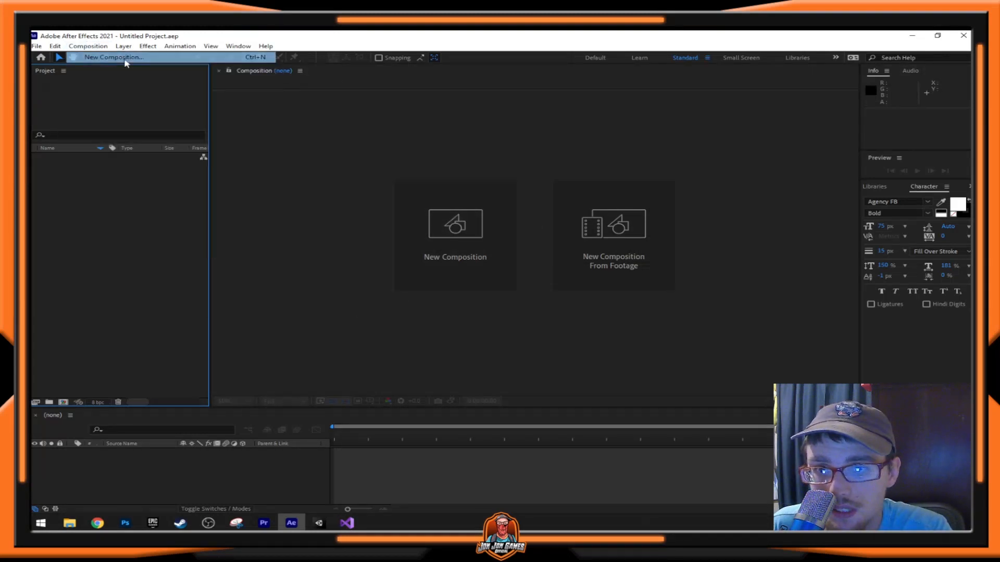
{"action": "key", "text": "BackSpace"}
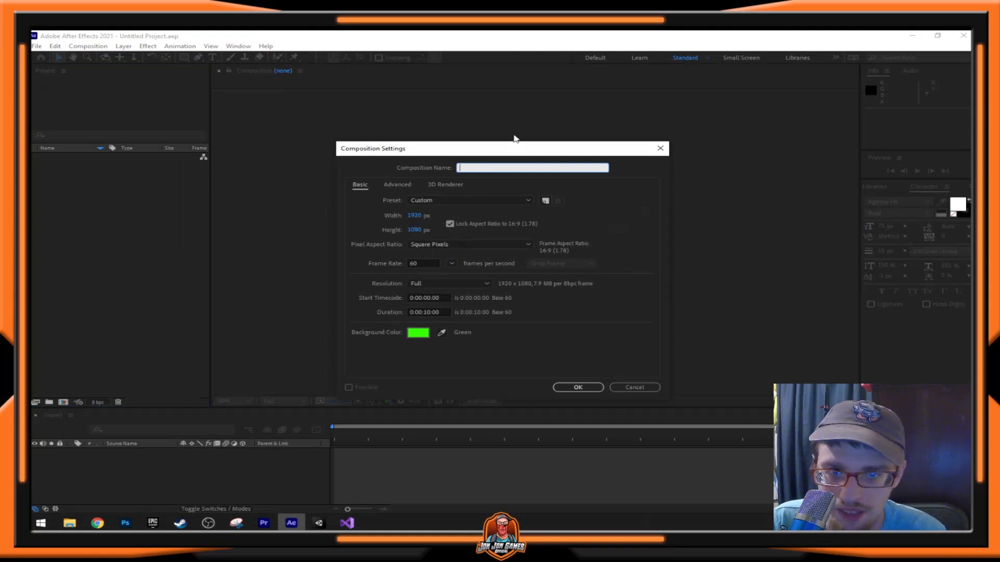
{"action": "type", "text": "Lower"}
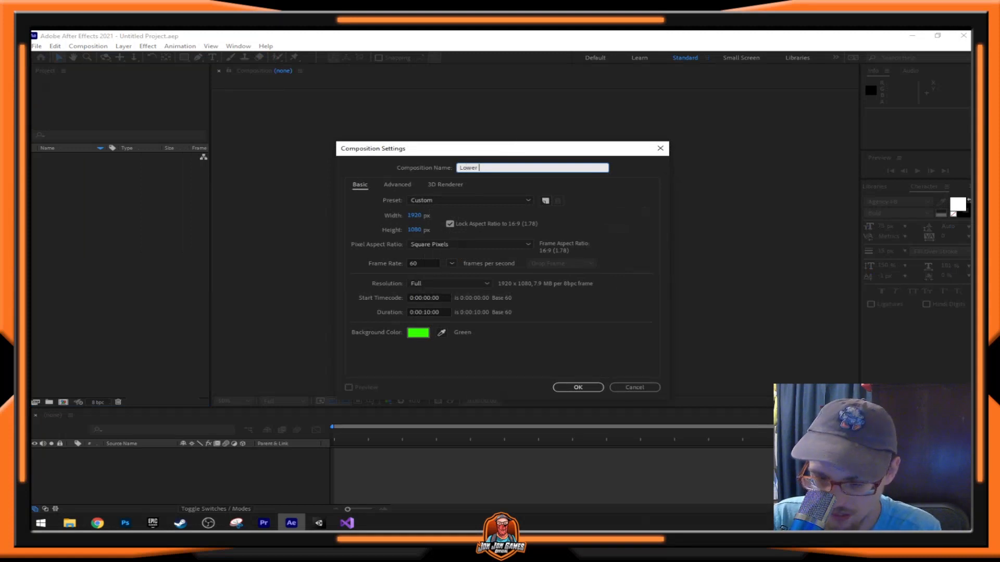
{"action": "type", "text": " Thirds"}
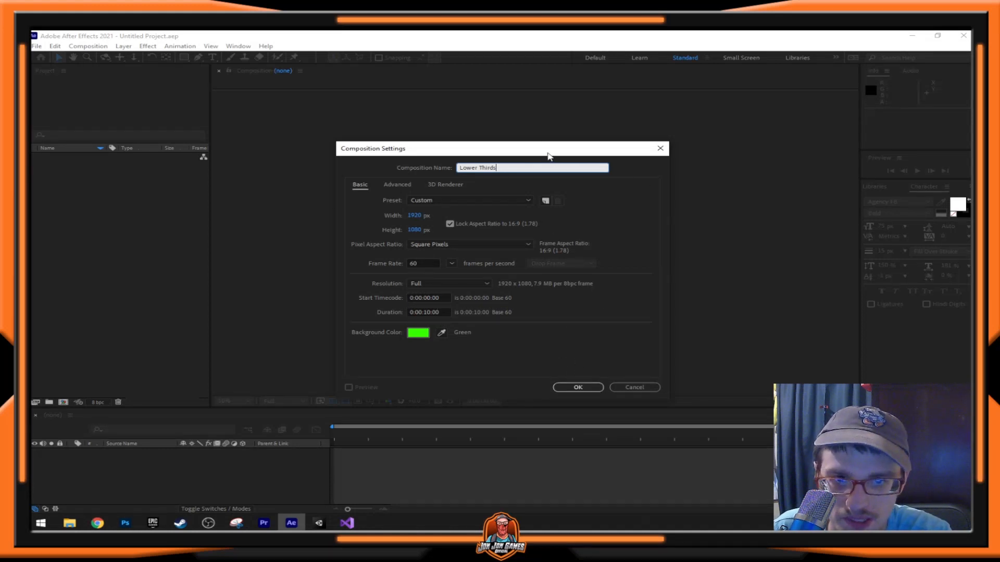
{"action": "left_click", "coordinate": [576, 387]}
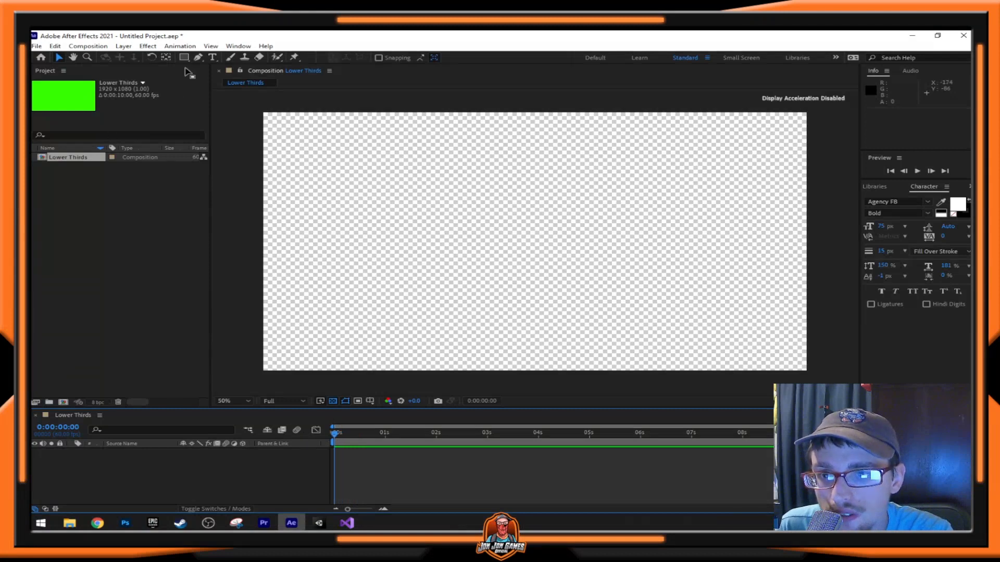
{"action": "left_click_drag", "start_coordinate": [329, 437], "coordinate": [280, 449]}
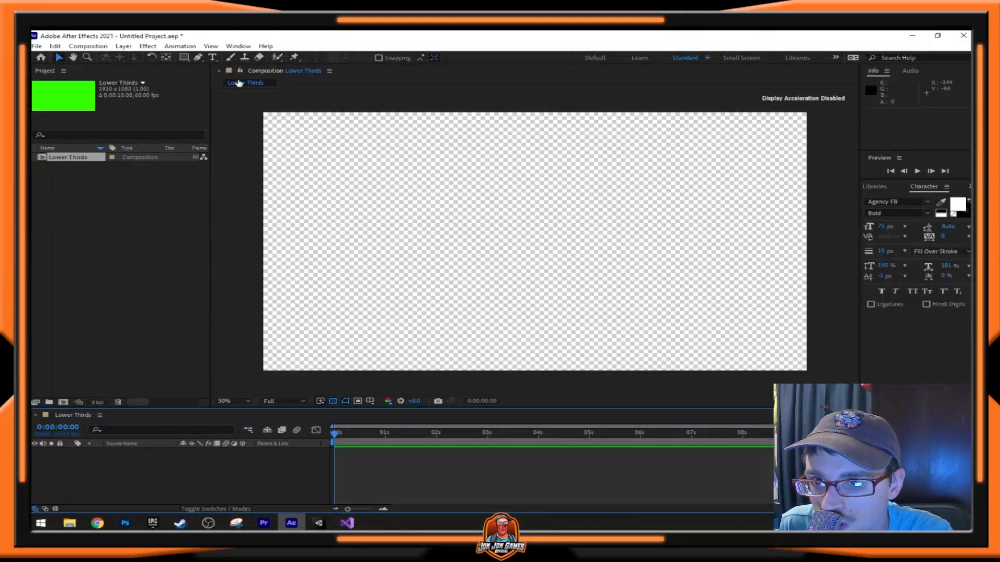
- Start saving the project under a new name and look through the existing files in the After Effects - Projects folder
{"action": "left_click", "coordinate": [37, 47]}
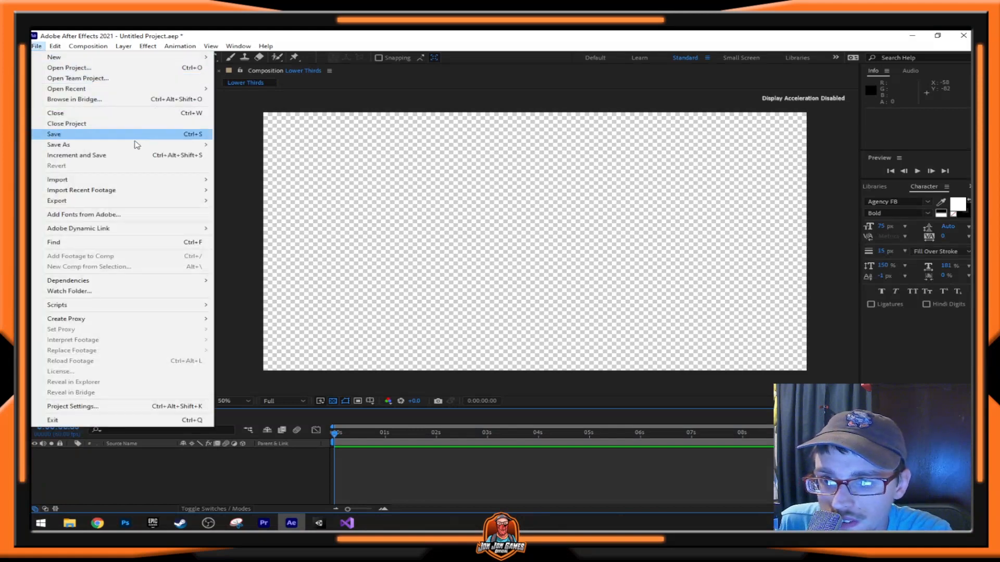
{"action": "mouse_move", "coordinate": [130, 147]}
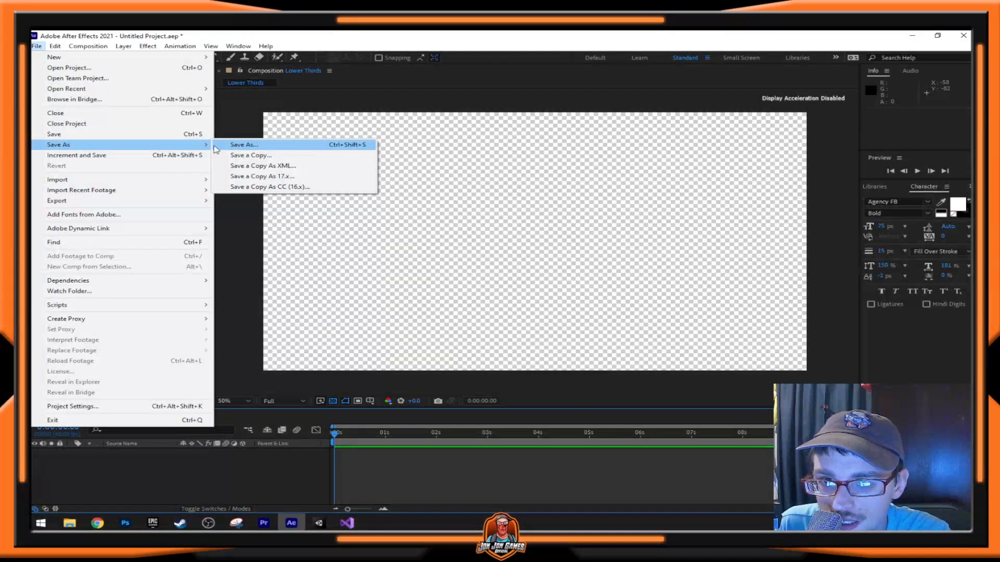
{"action": "left_click", "coordinate": [261, 145]}
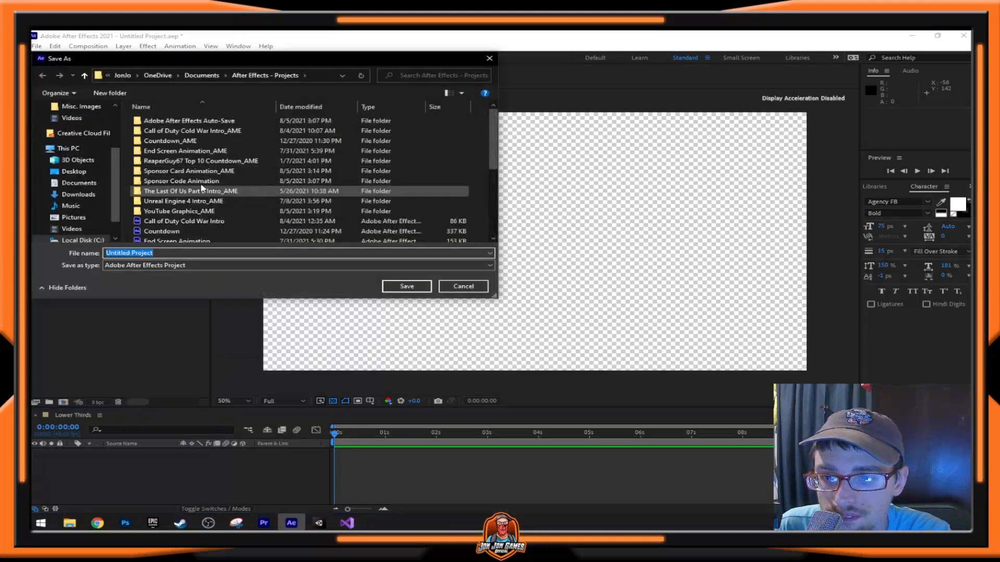
{"action": "scroll", "coordinate": [217, 137], "scroll_direction": "down", "scroll_amount": 1}
{"action": "scroll", "coordinate": [219, 135], "scroll_direction": "up", "scroll_amount": 1}
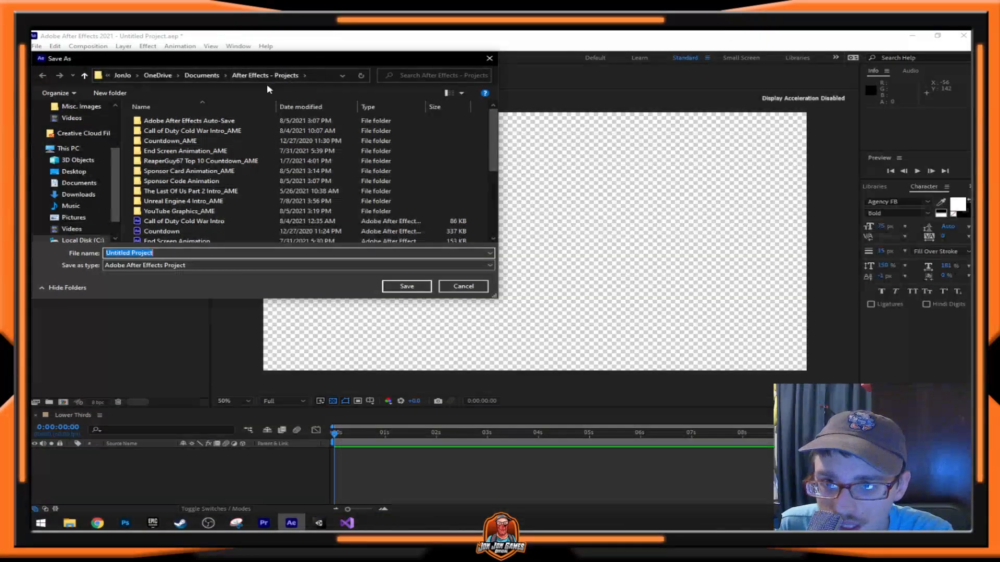
{"action": "scroll", "coordinate": [224, 161], "scroll_direction": "down", "scroll_amount": 3}
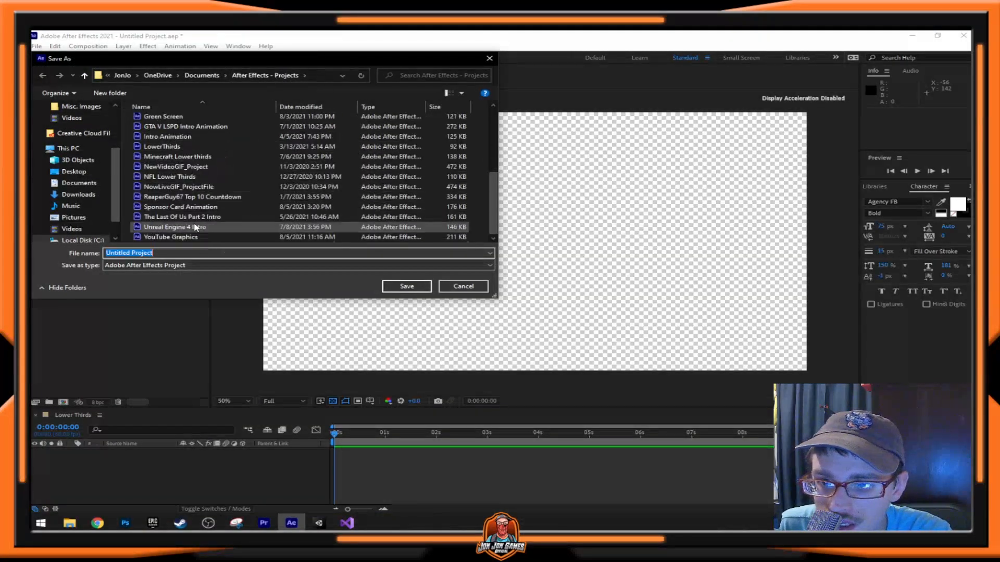
{"action": "scroll", "coordinate": [189, 141], "scroll_direction": "up", "scroll_amount": 3}
{"action": "scroll", "coordinate": [190, 151], "scroll_direction": "down", "scroll_amount": 5}
{"action": "scroll", "coordinate": [193, 166], "scroll_direction": "up", "scroll_amount": 4}
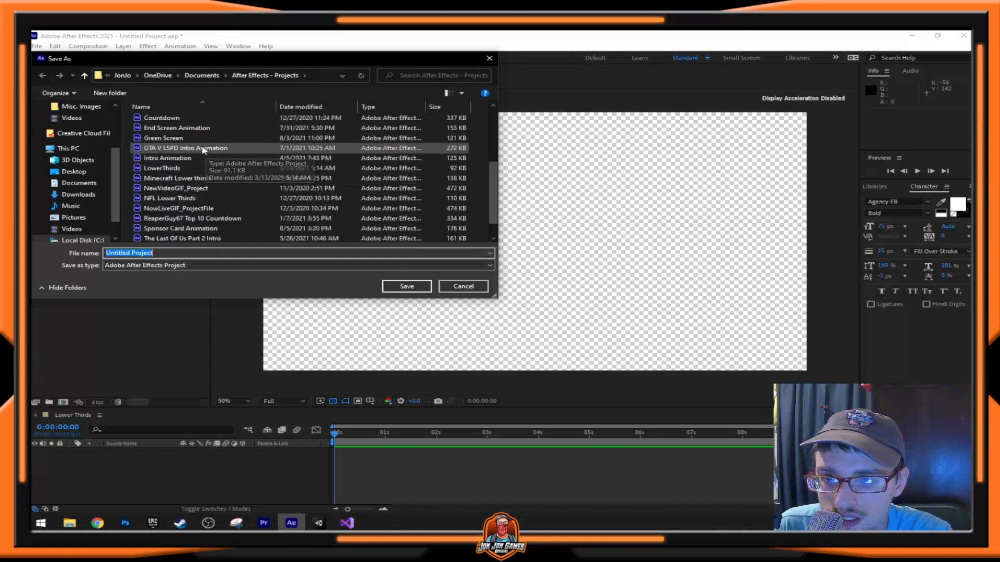
{"action": "scroll", "coordinate": [207, 142], "scroll_direction": "down", "scroll_amount": 3}
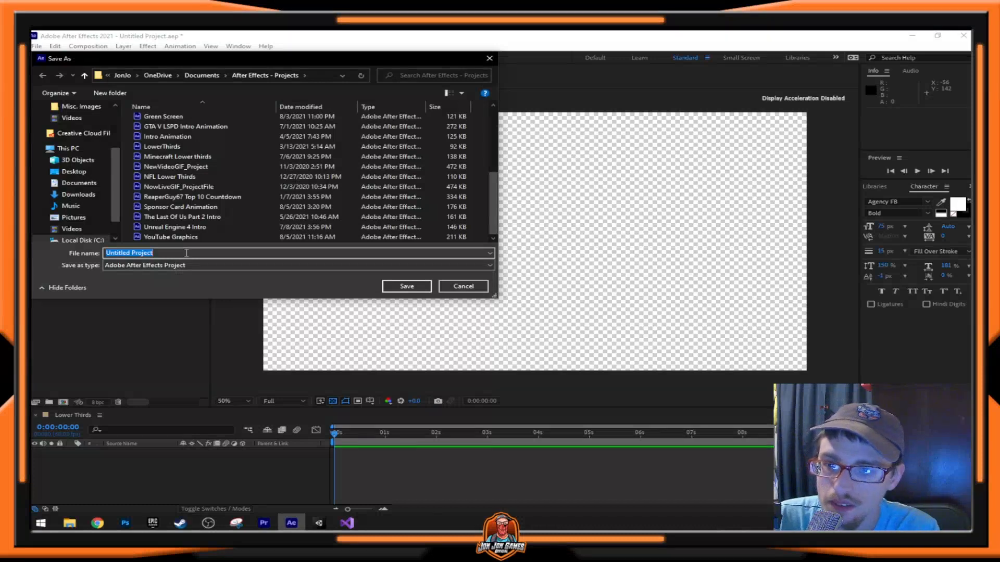
{"action": "type", "text": "Lo"}
{"action": "key", "text": "BackSpace"}
{"action": "key", "text": "BackSpace"}
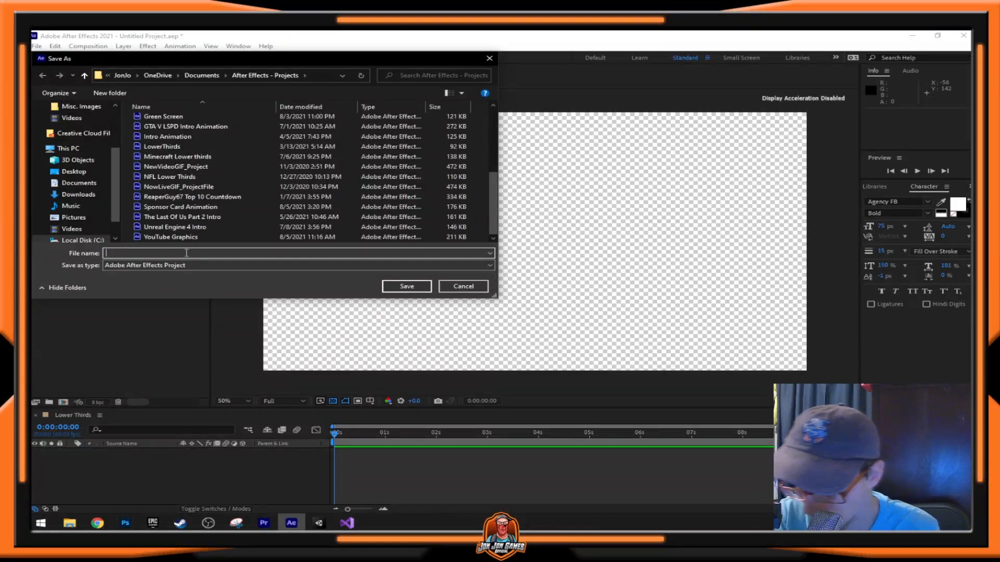
{"action": "type", "text": "Y"}
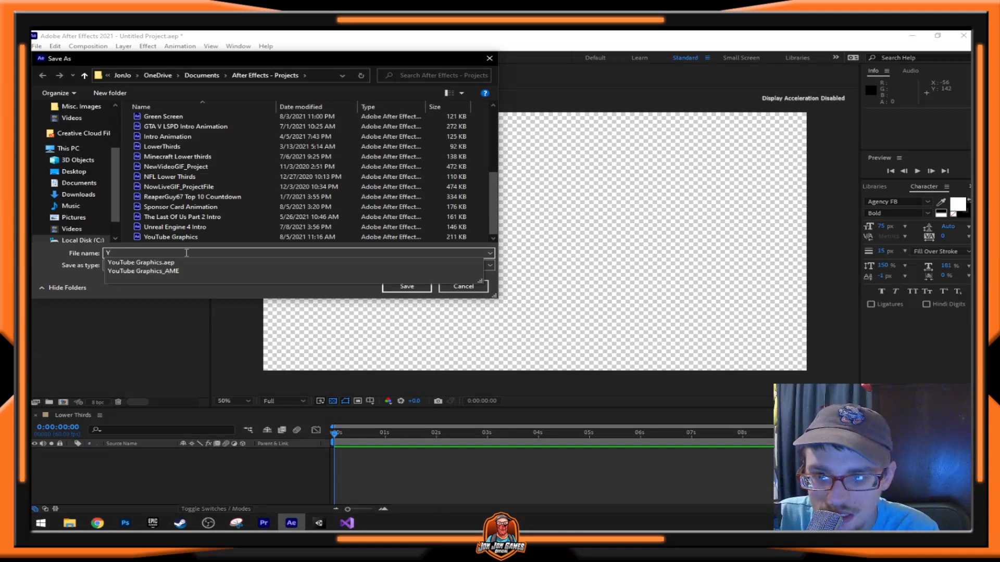
{"action": "key", "text": "BackSpace"}
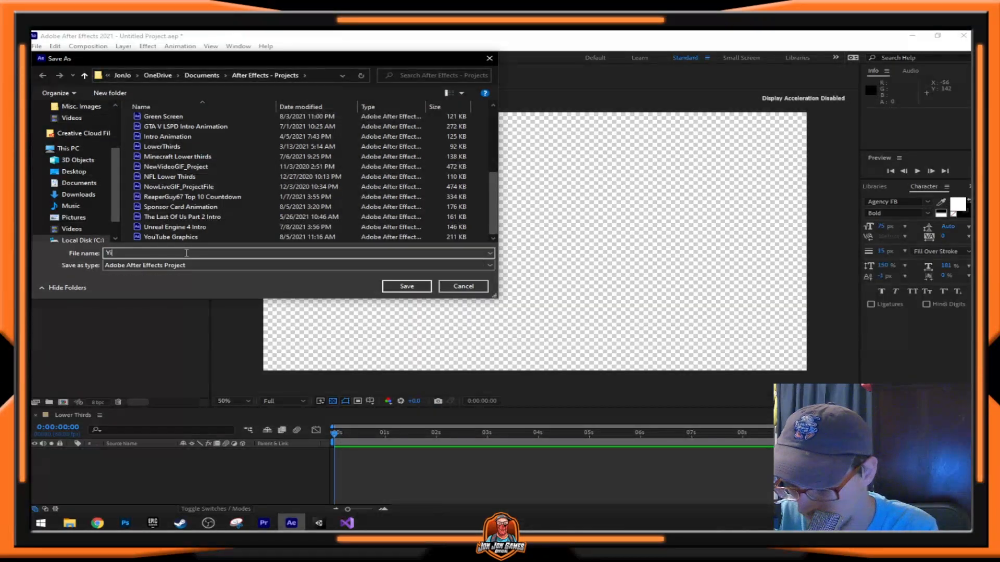
{"action": "type", "text": "Y"}
{"action": "key", "text": "BackSpace"}
- Name the project file Social Media Graphics and save it in the After Effects - Projects folder
{"action": "type", "text": "S"}
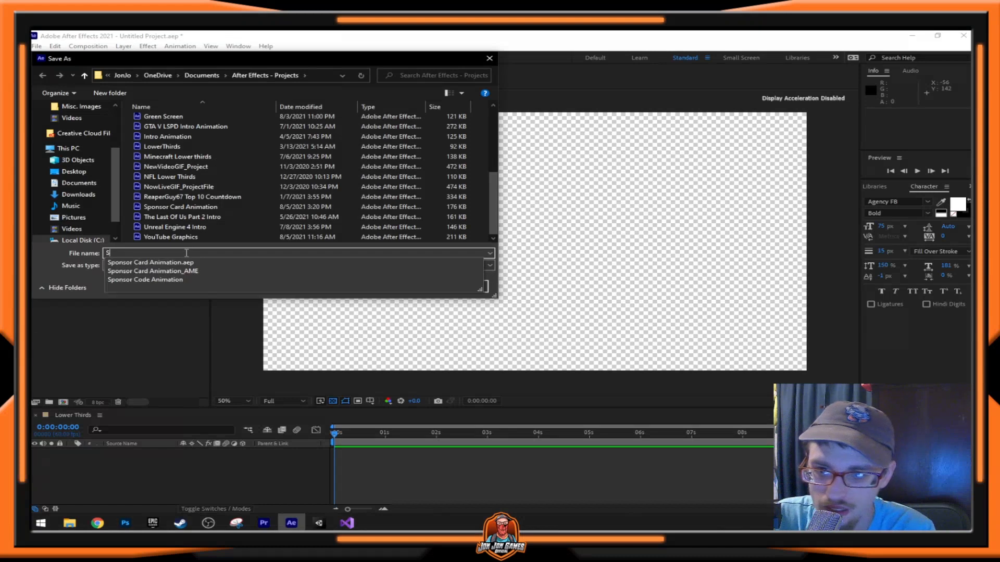
{"action": "type", "text": "ocial Mefdi"}
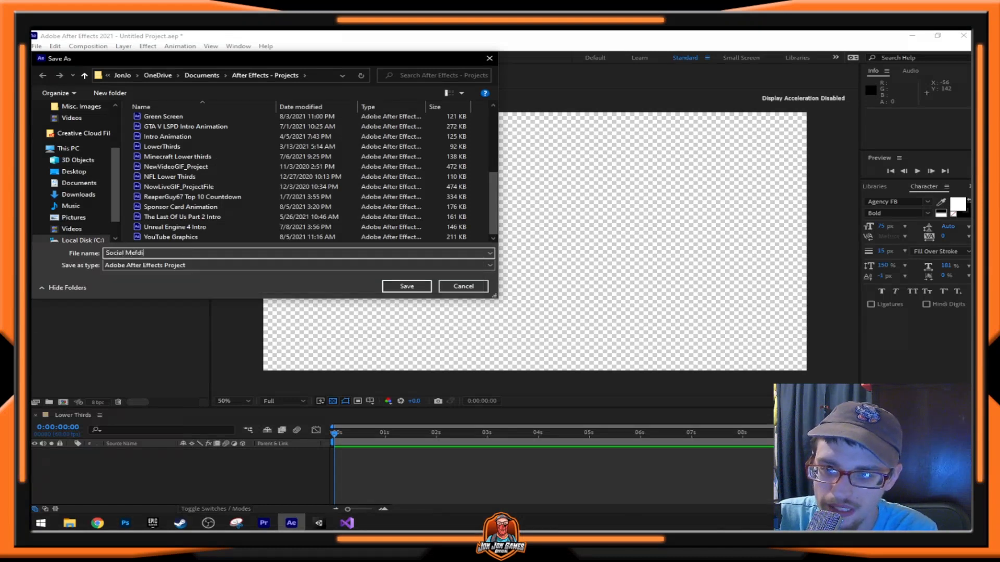
{"action": "key", "text": "BackSpace"}
{"action": "key", "text": "BackSpace"}
{"action": "key", "text": "BackSpace"}
{"action": "type", "text": "dia L"}
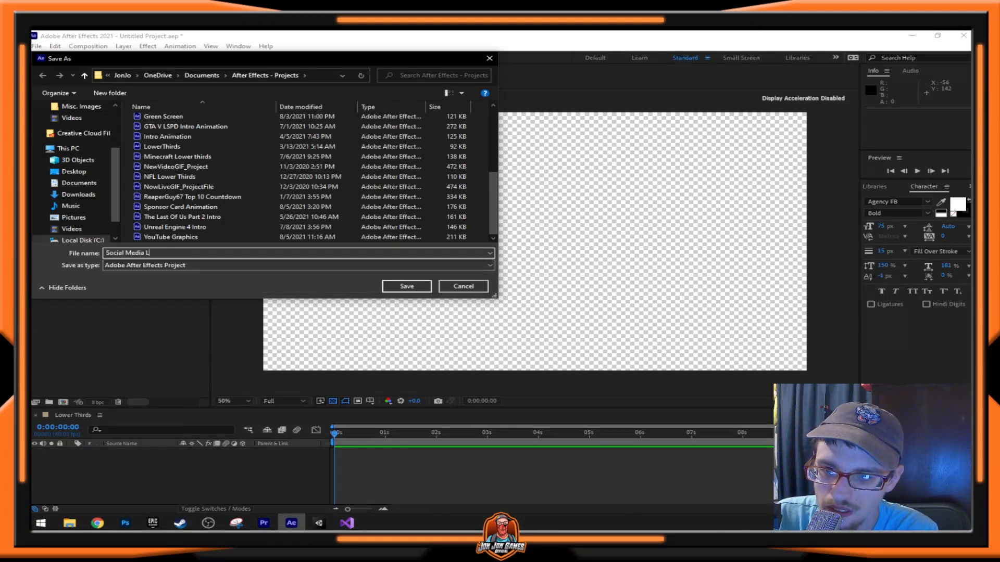
{"action": "type", "text": "oe"}
{"action": "key", "text": "BackSpace"}
{"action": "key", "text": "BackSpace"}
{"action": "key", "text": "BackSpace"}
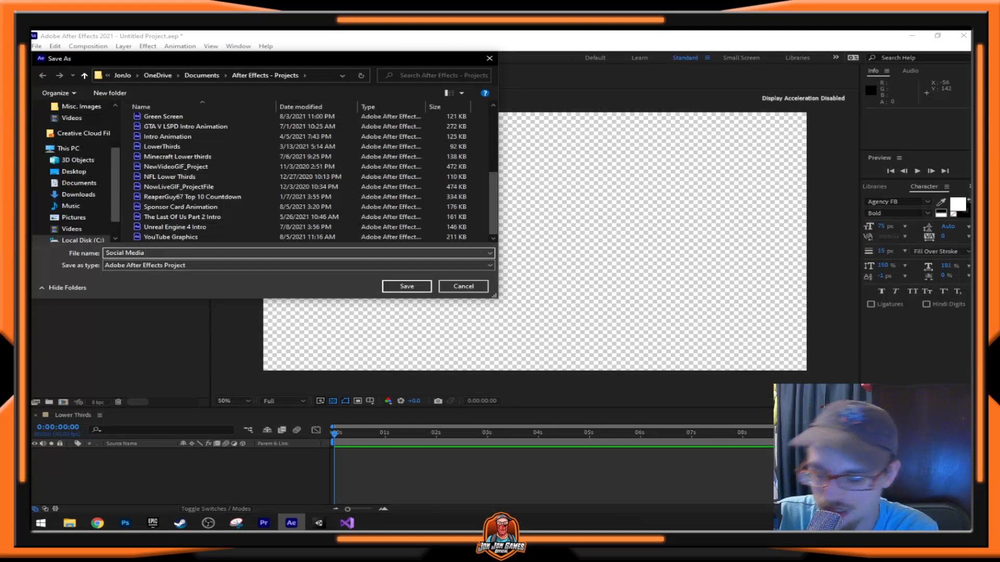
{"action": "type", "text": "Grapho"}
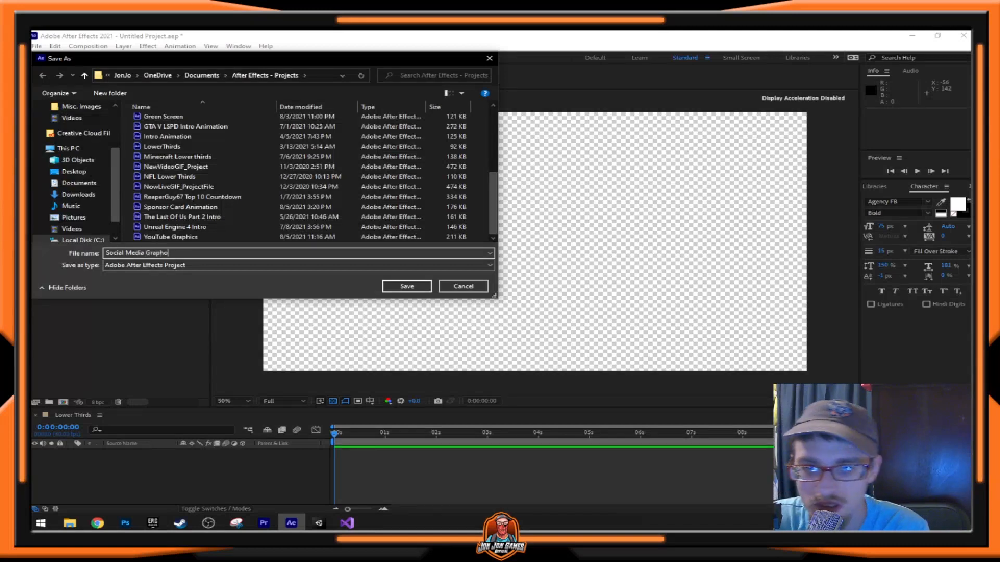
{"action": "key", "text": "BackSpace"}
{"action": "type", "text": "ics"}
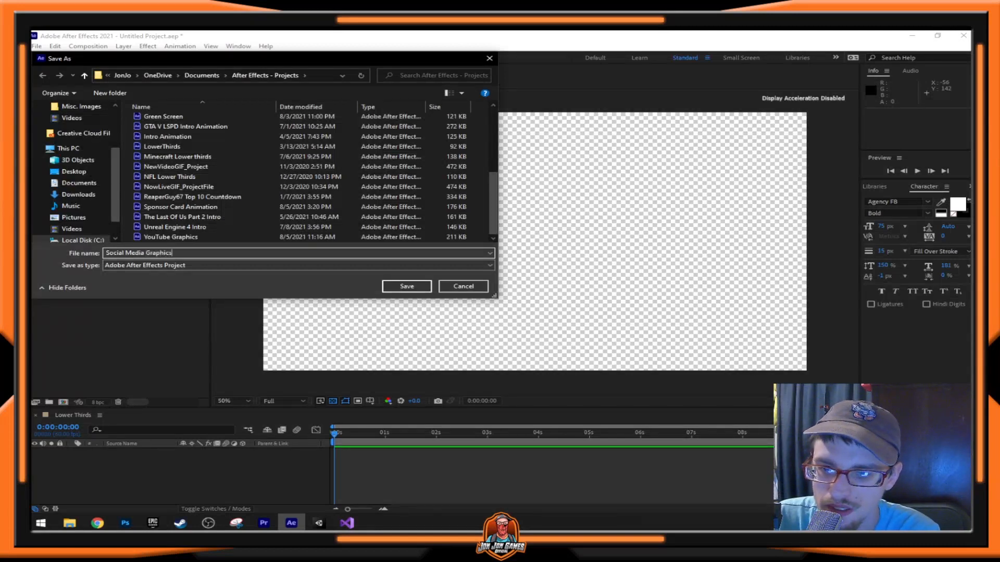
{"action": "key", "text": "Return"}
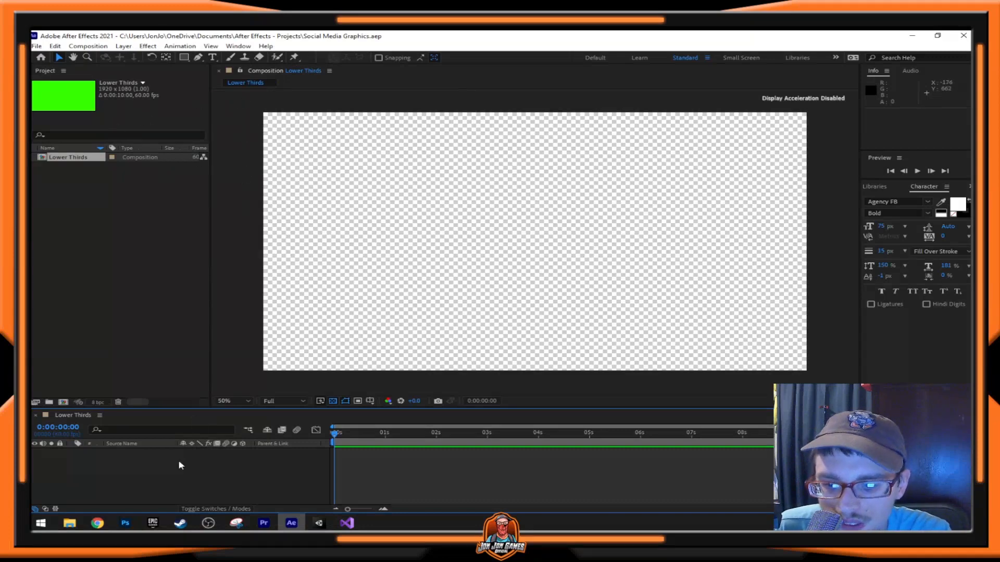
- Switch to File Explorer to look over the logo images in the Lower thirds folder, and minimize its window
{"action": "left_click", "coordinate": [69, 526]}
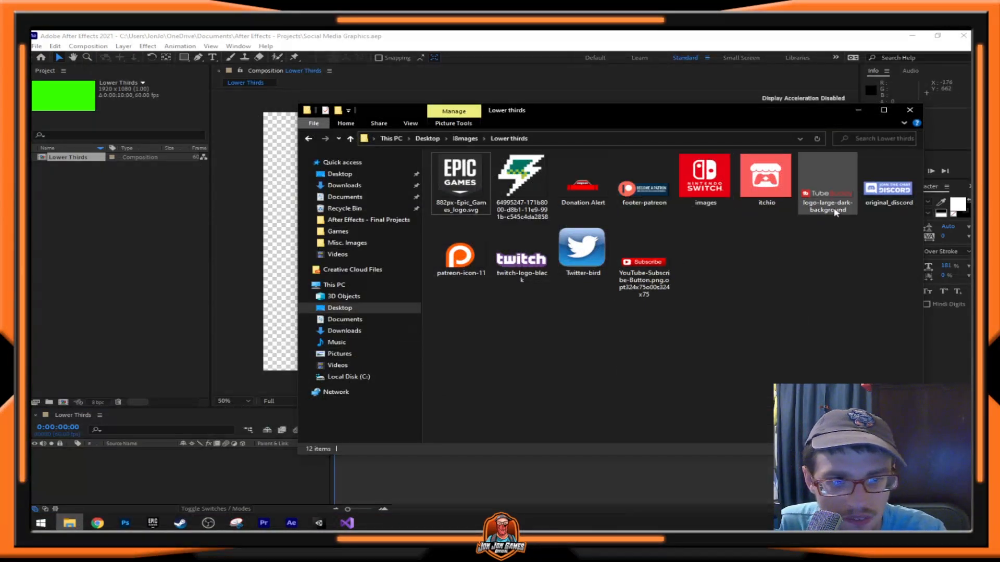
{"action": "left_click", "coordinate": [856, 111]}
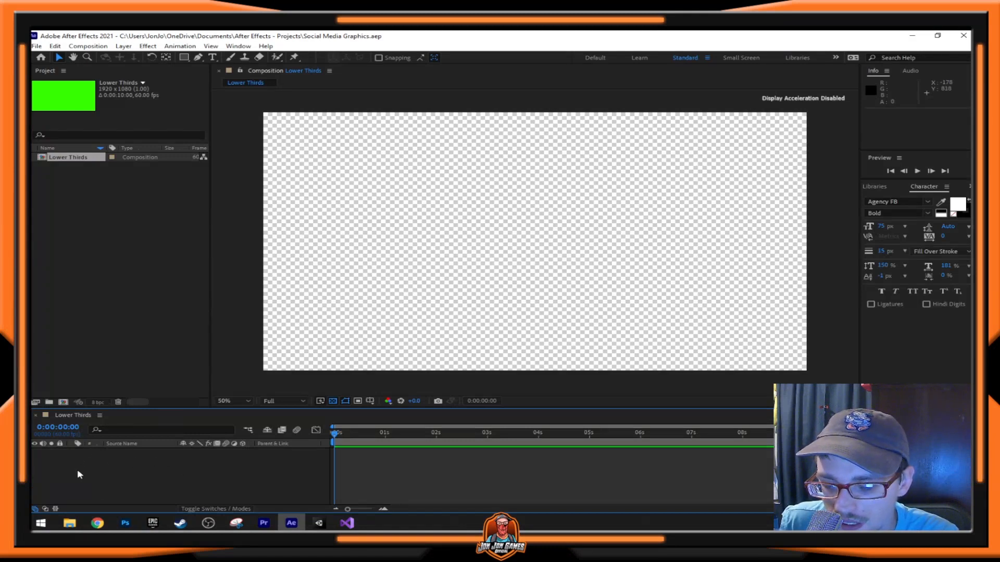
- Add a green solid layer named Green Screen at 1920 x 1080 px to the Lower Thirds composition
{"action": "right_click", "coordinate": [111, 459]}
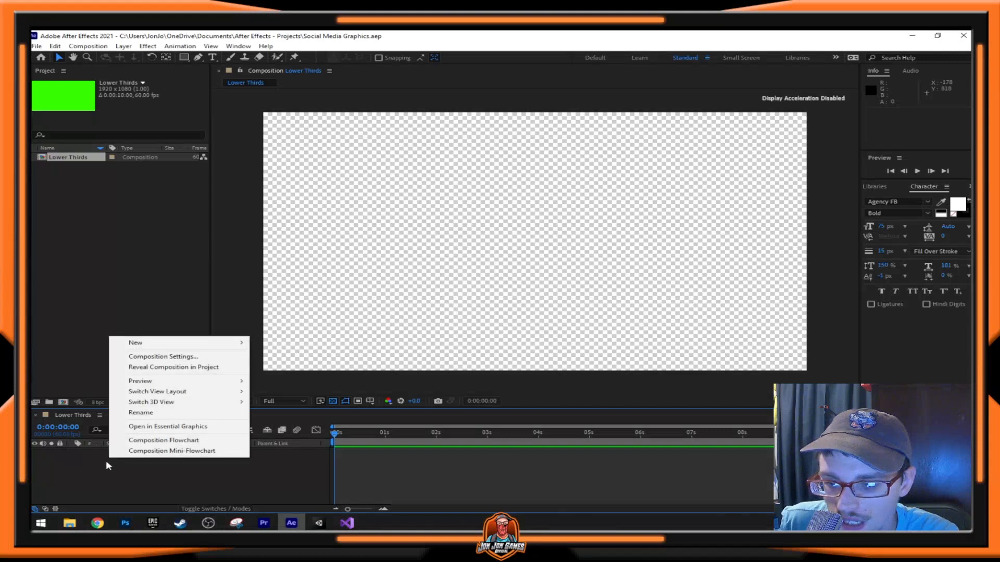
{"action": "mouse_move", "coordinate": [216, 344]}
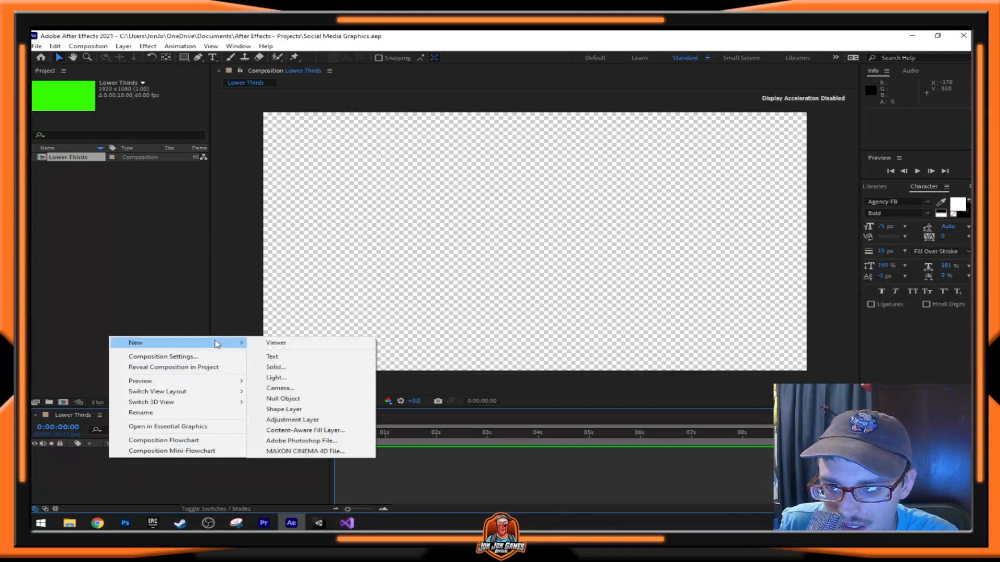
{"action": "left_click", "coordinate": [305, 370]}
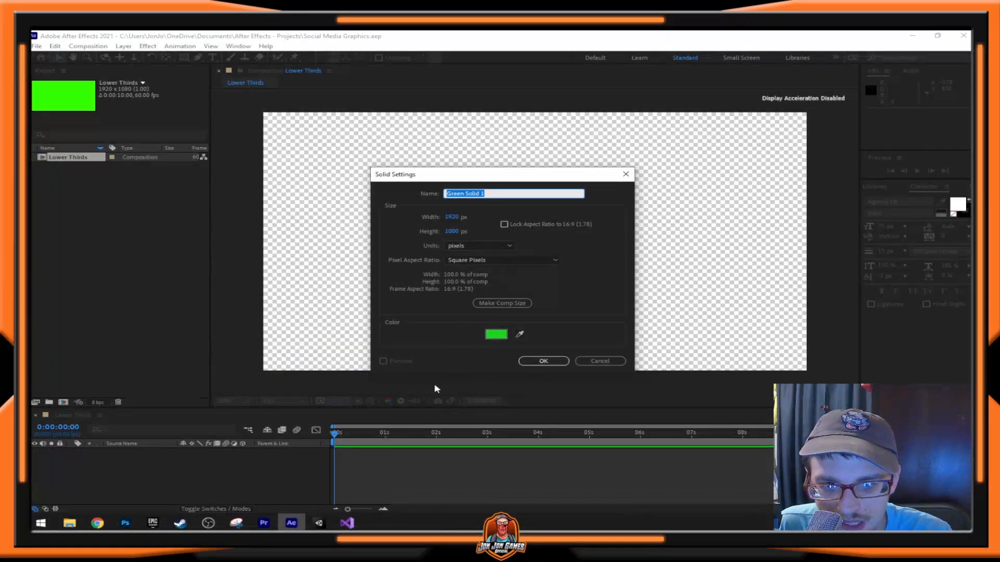
{"action": "left_click_drag", "start_coordinate": [506, 191], "coordinate": [451, 199]}
{"action": "type", "text": "Green "}
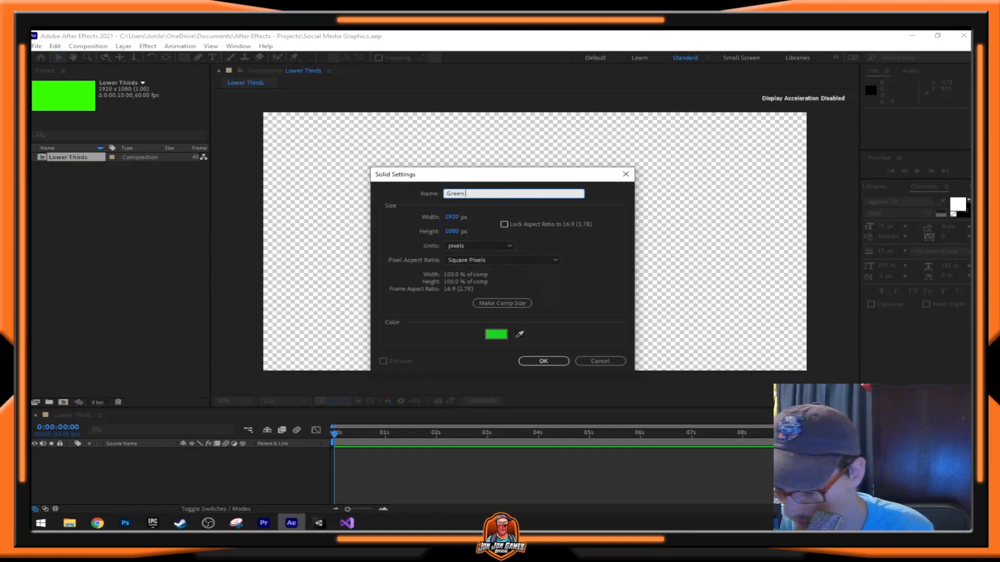
{"action": "type", "text": "Screen"}
{"action": "key", "text": "Return"}
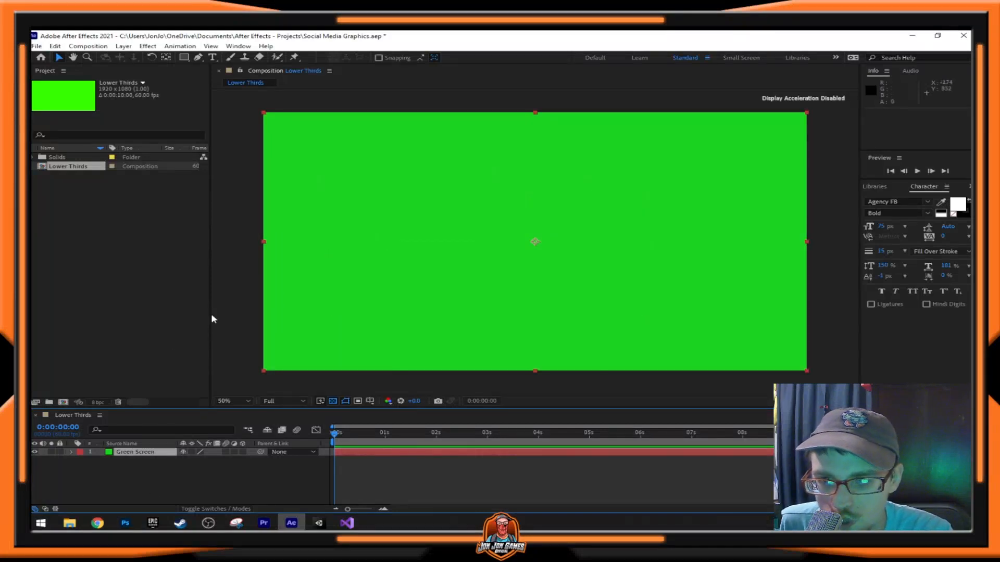
- Pre-compose the green solid layer into a composition named Green Screen, leaving all attributes in Lower Thirds
{"action": "right_click", "coordinate": [141, 457]}
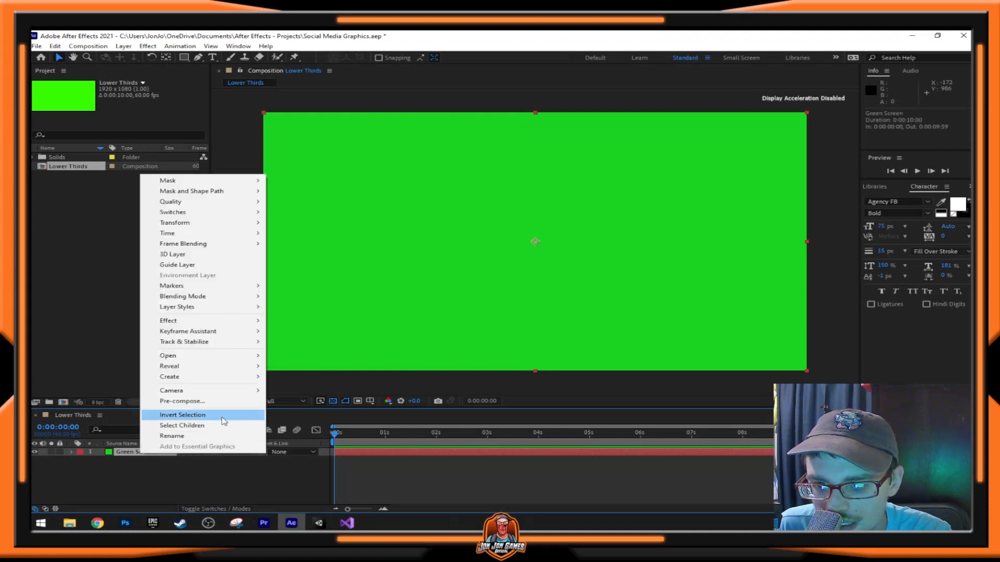
{"action": "left_click", "coordinate": [171, 404]}
{"action": "left_click", "coordinate": [547, 215]}
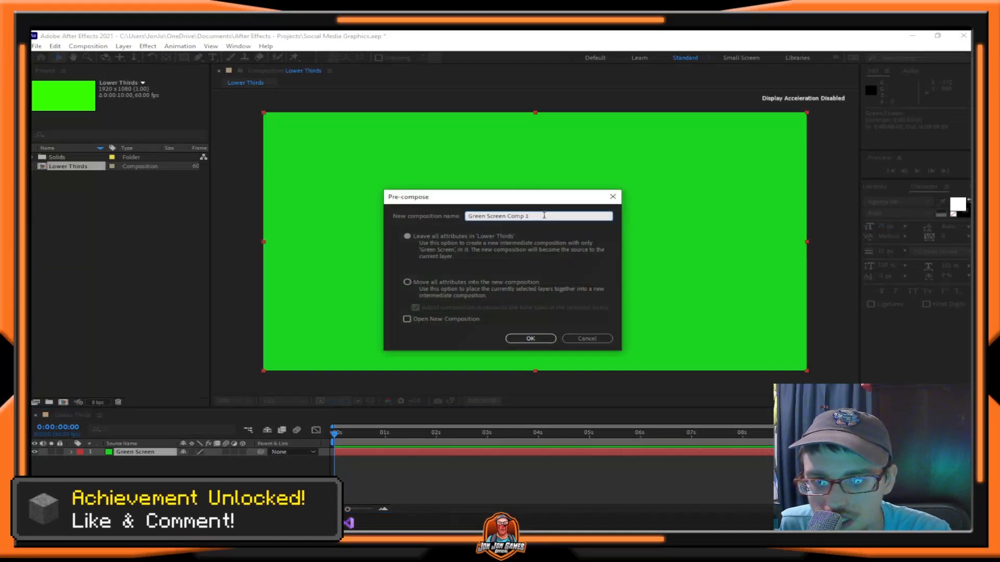
{"action": "left_click_drag", "start_coordinate": [528, 216], "coordinate": [508, 218]}
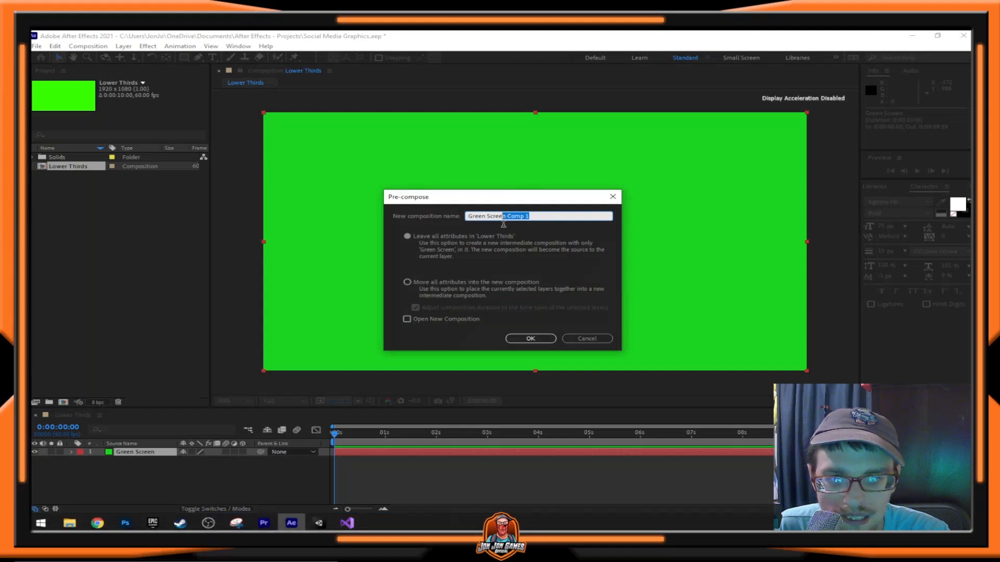
{"action": "key", "text": "BackSpace"}
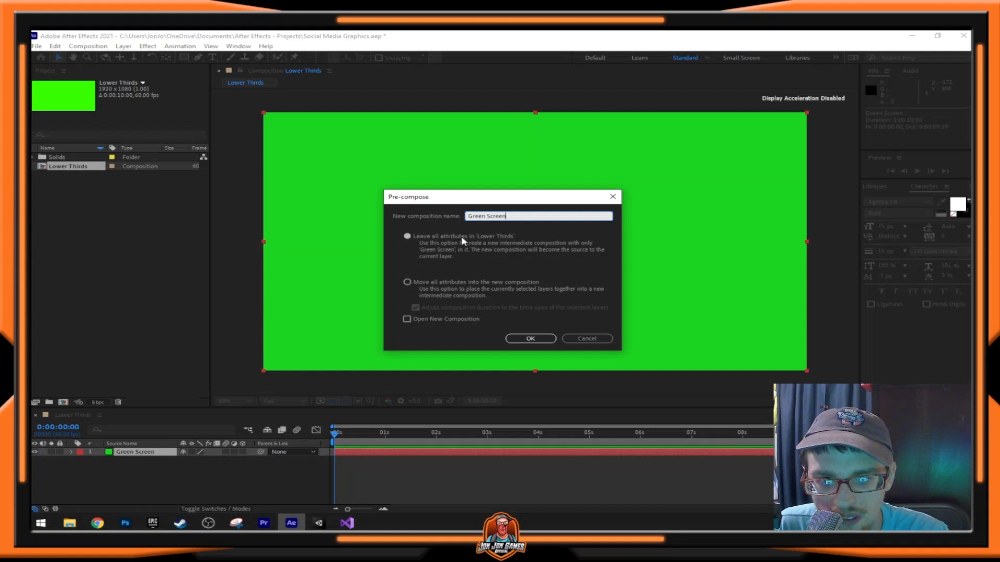
{"action": "left_click", "coordinate": [530, 339]}
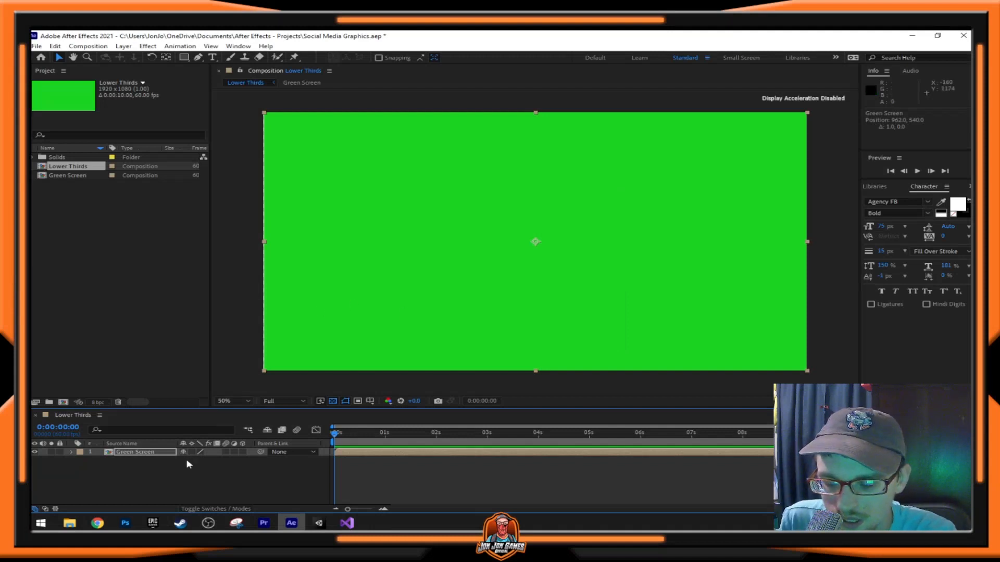
- Deselect the Green Screen layer and save the project
{"action": "left_click", "coordinate": [108, 452]}
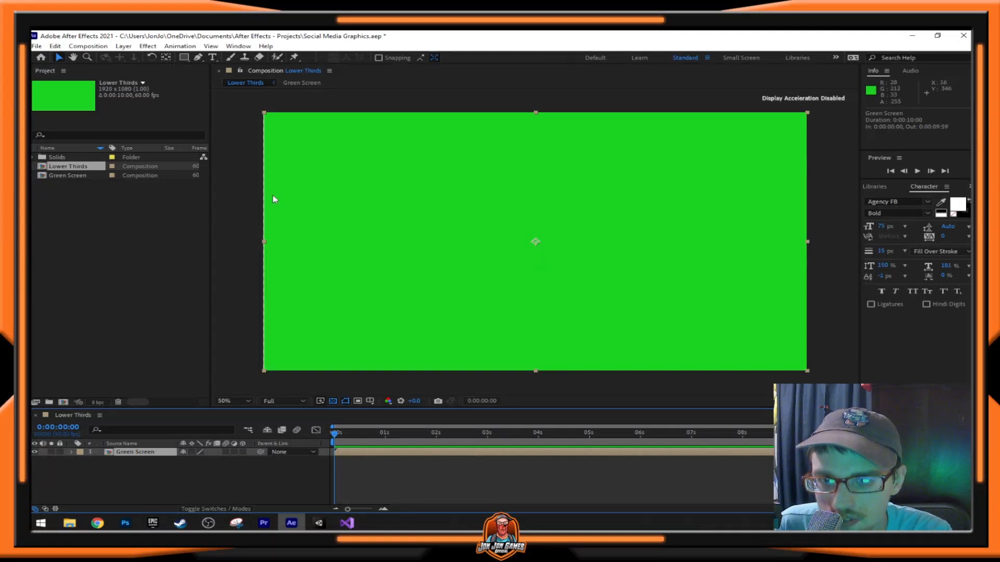
{"action": "left_click", "coordinate": [214, 280]}
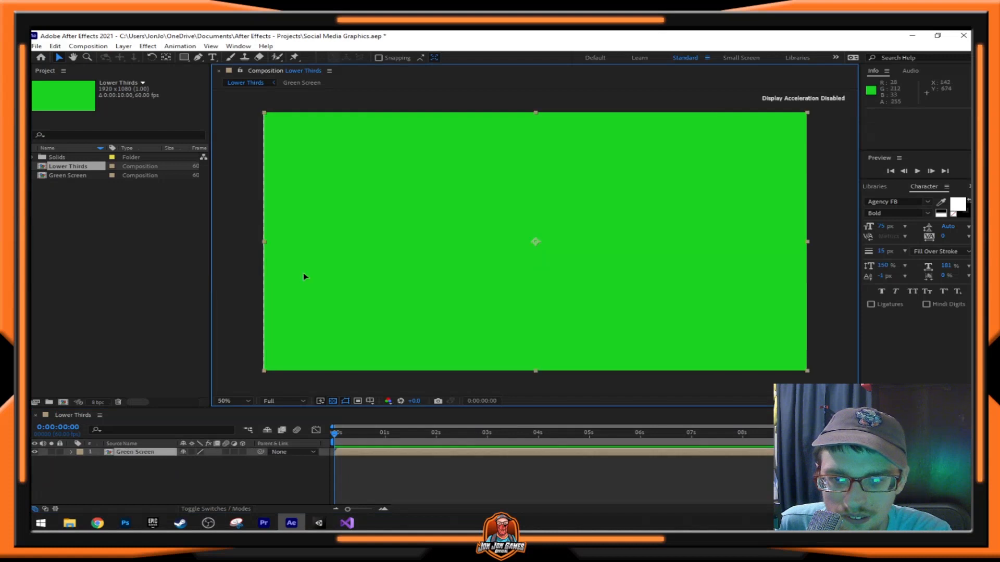
{"action": "left_click", "coordinate": [232, 290]}
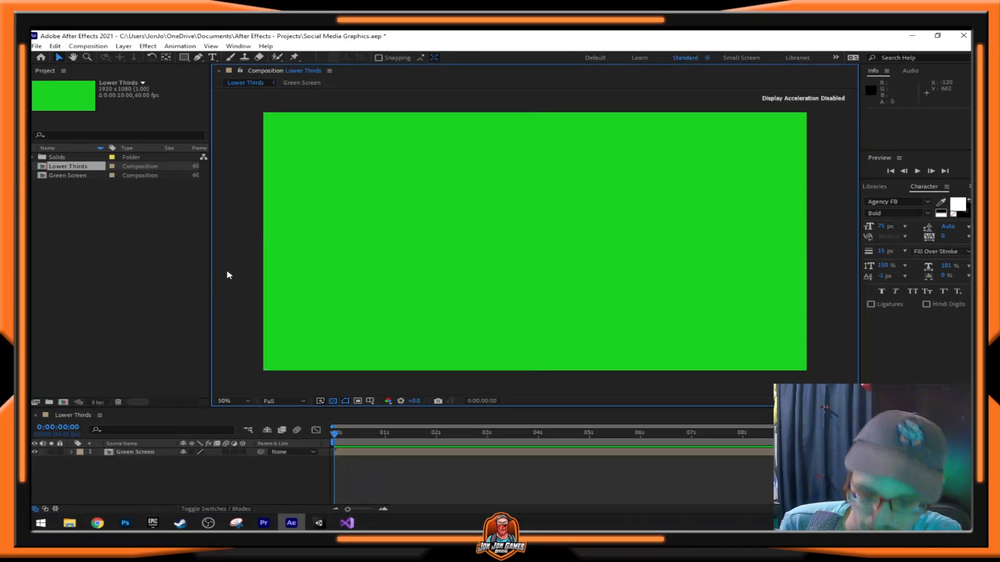
{"action": "key", "text": "ctrl+s"}
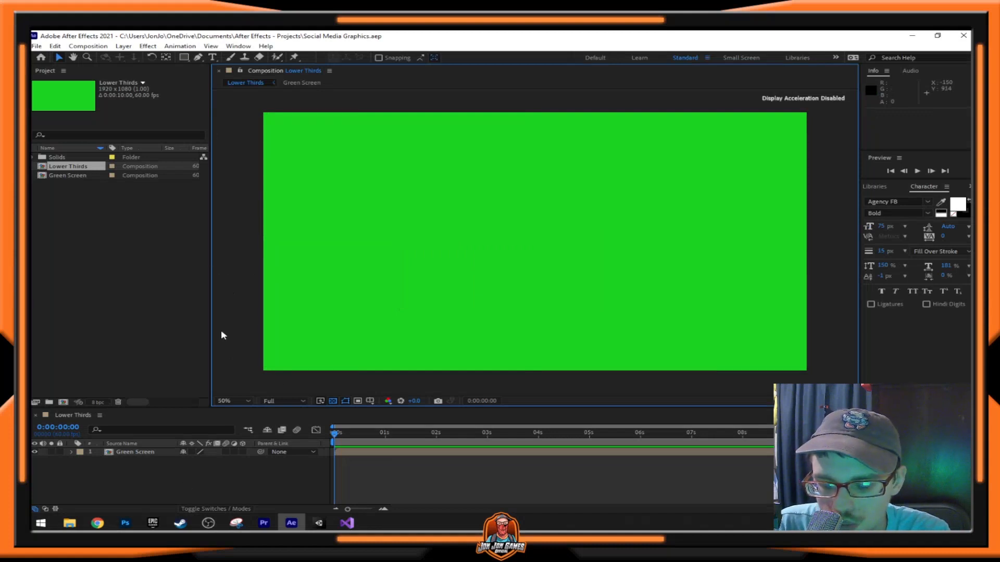
- Import the Epic Games logo from the Lower thirds folder and place it above the Green Screen layer in the Lower Thirds composition
{"action": "left_click", "coordinate": [69, 523]}
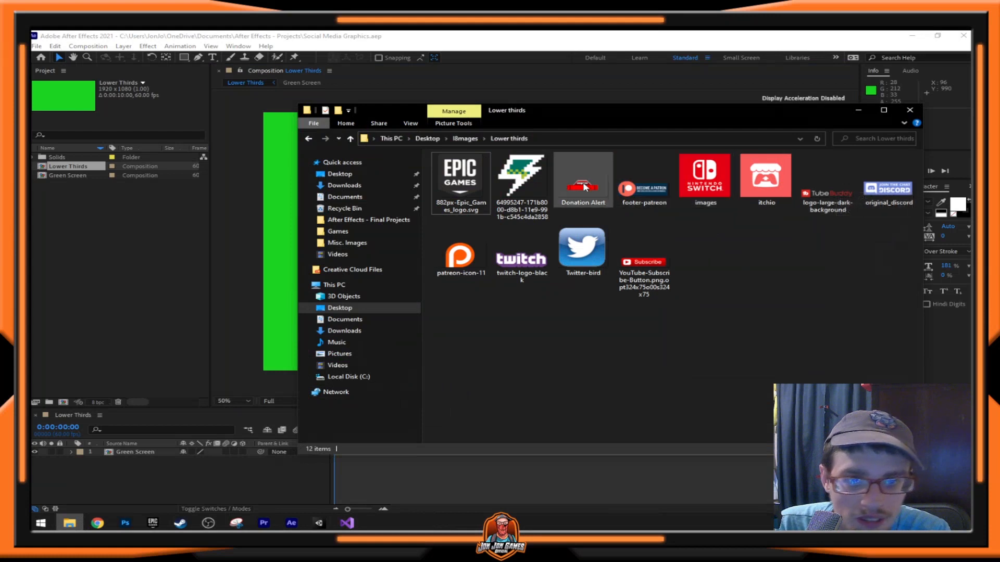
{"action": "left_click_drag", "start_coordinate": [469, 178], "coordinate": [105, 219]}
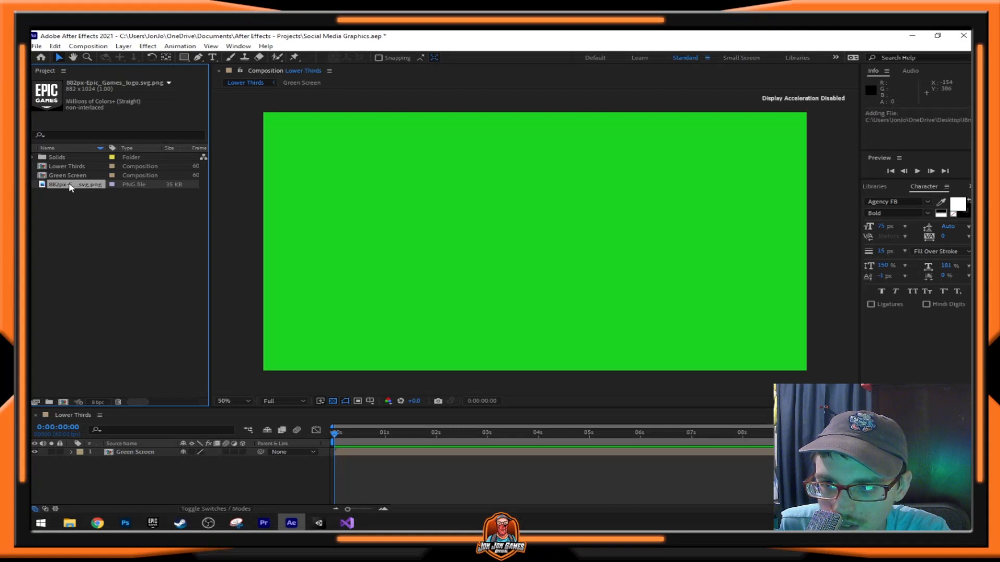
{"action": "left_click_drag", "start_coordinate": [71, 187], "coordinate": [126, 453]}
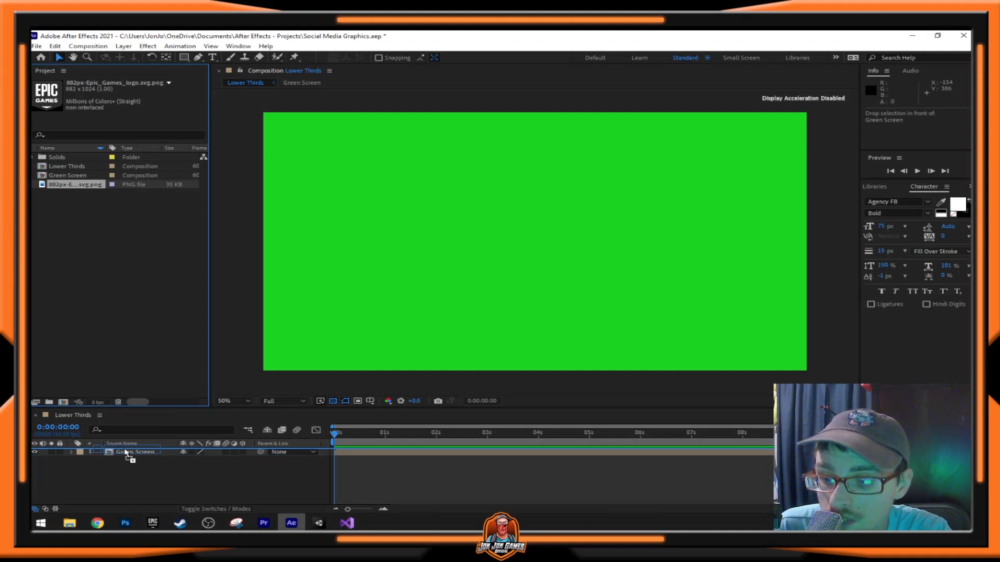
{"action": "left_click_drag", "start_coordinate": [125, 453], "coordinate": [127, 464]}
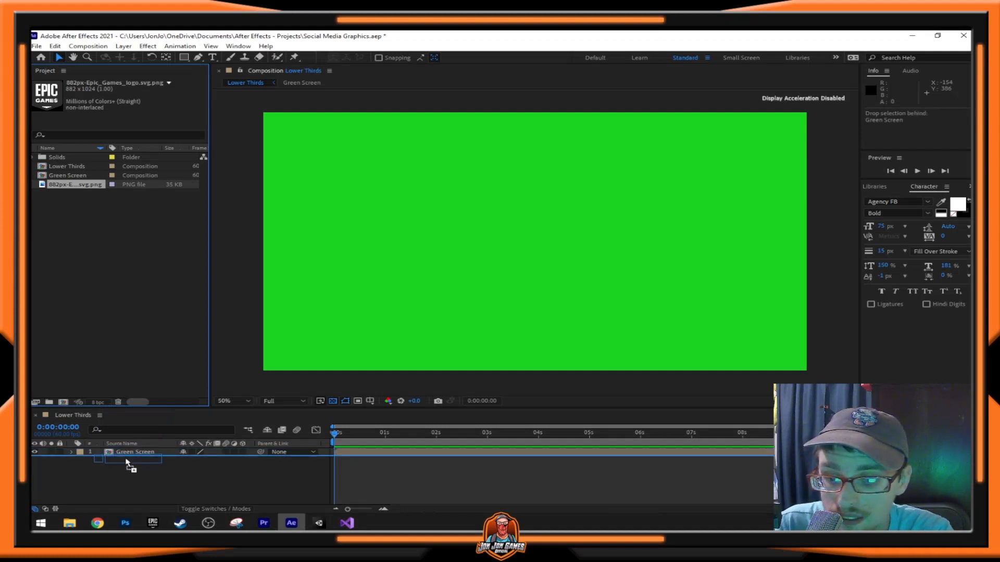
{"action": "left_click_drag", "start_coordinate": [127, 463], "coordinate": [139, 455]}
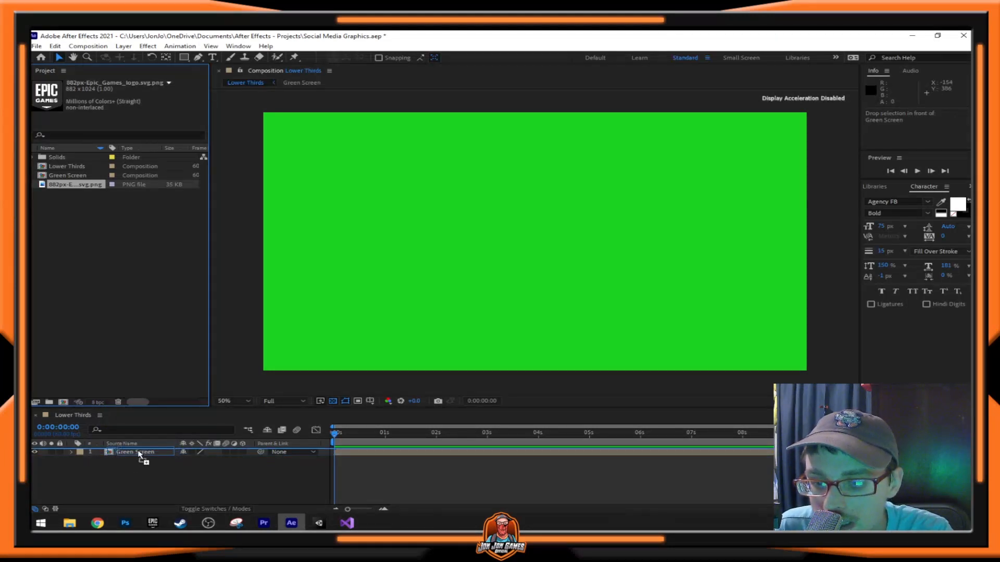
{"action": "left_click_drag", "start_coordinate": [139, 455], "coordinate": [140, 455]}
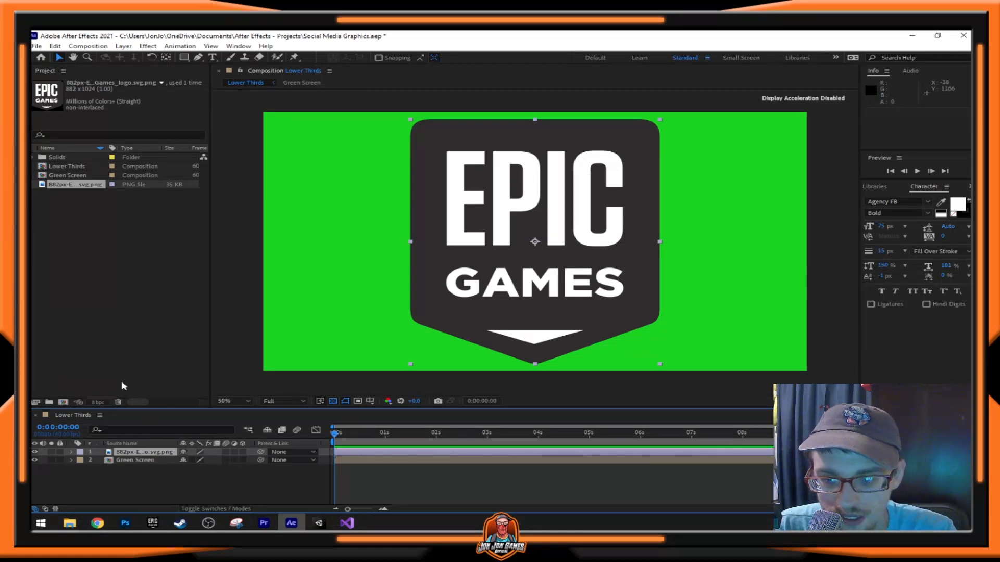
- Set the Epic Games logo layer's Scale to 25%
{"action": "key", "text": "s"}
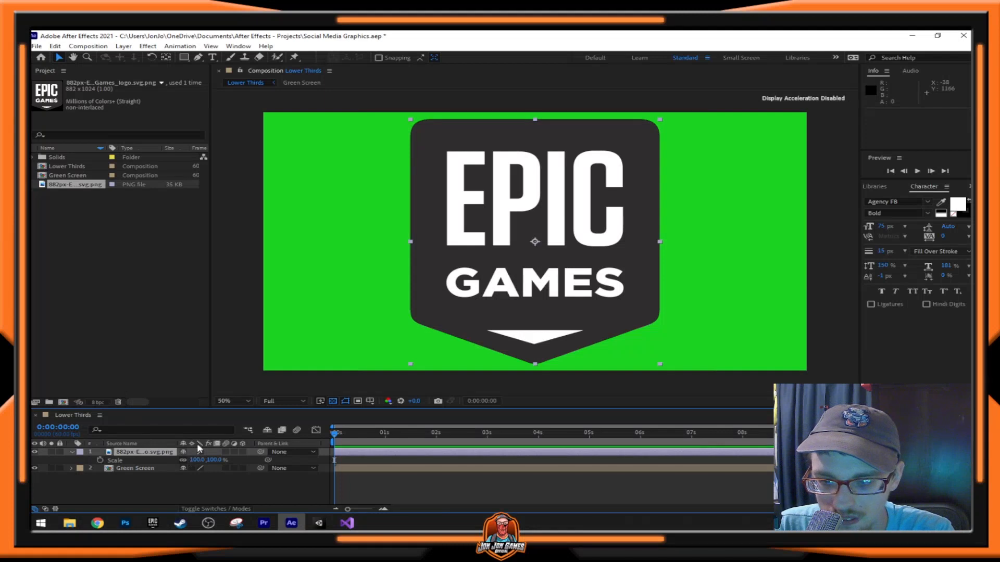
{"action": "left_click", "coordinate": [197, 460]}
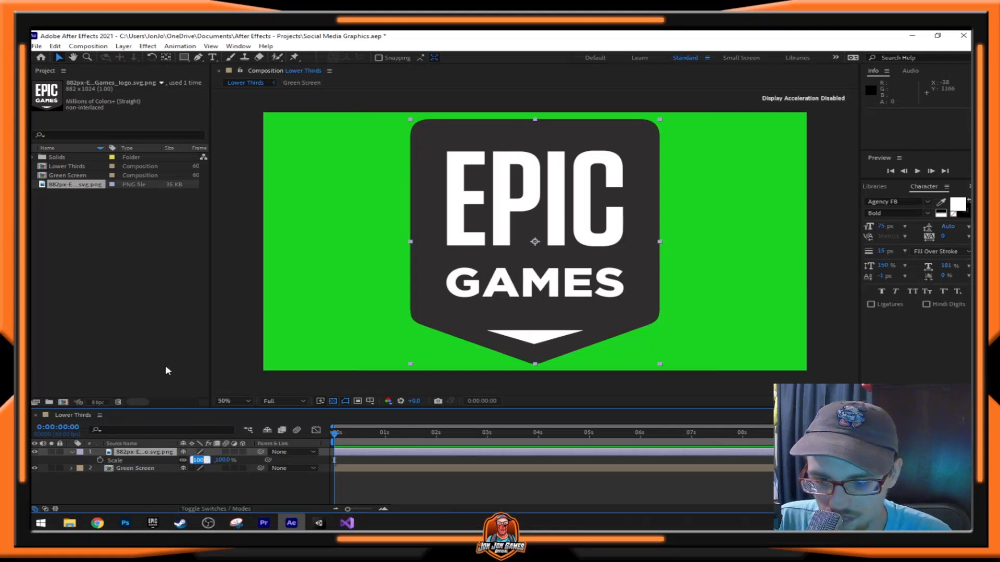
{"action": "type", "text": "25"}
{"action": "key", "text": "Return"}
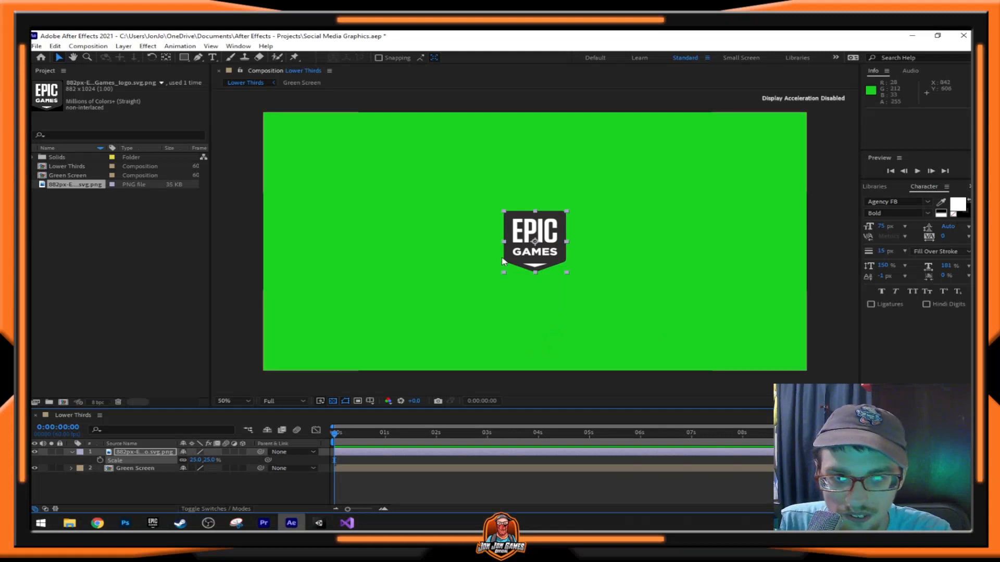
- Show the Epic Games logo's Position and move the logo to the composition's lower-left corner, at about 152, 932
{"action": "key", "text": "p"}
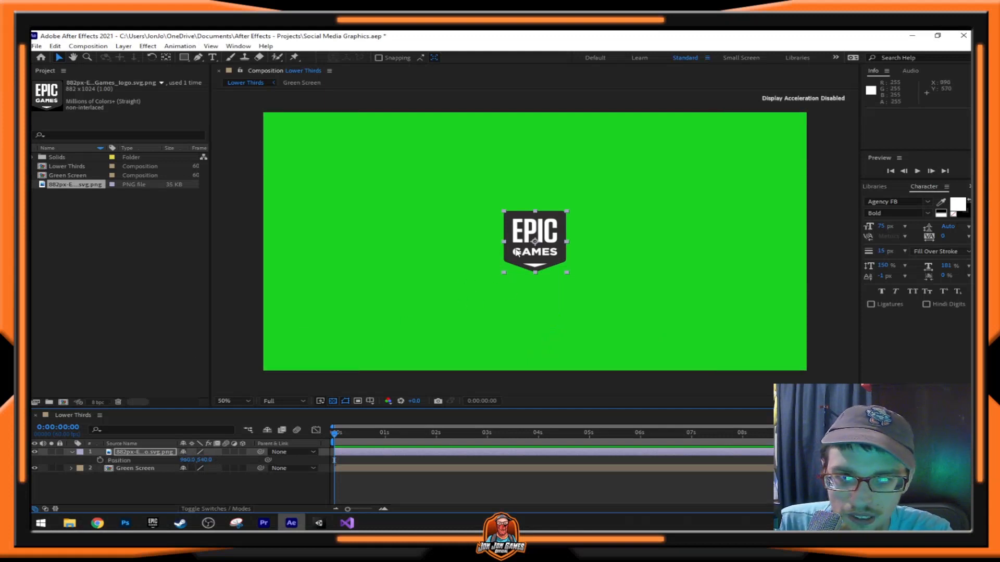
{"action": "left_click_drag", "start_coordinate": [513, 250], "coordinate": [290, 347]}
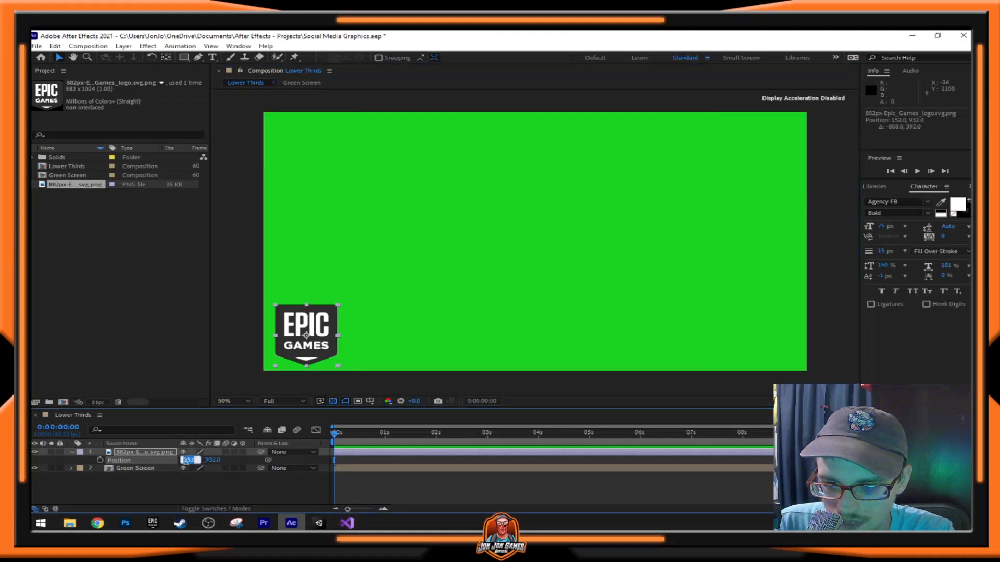
{"action": "left_click", "coordinate": [206, 460]}
{"action": "key", "text": "shift+Tab"}
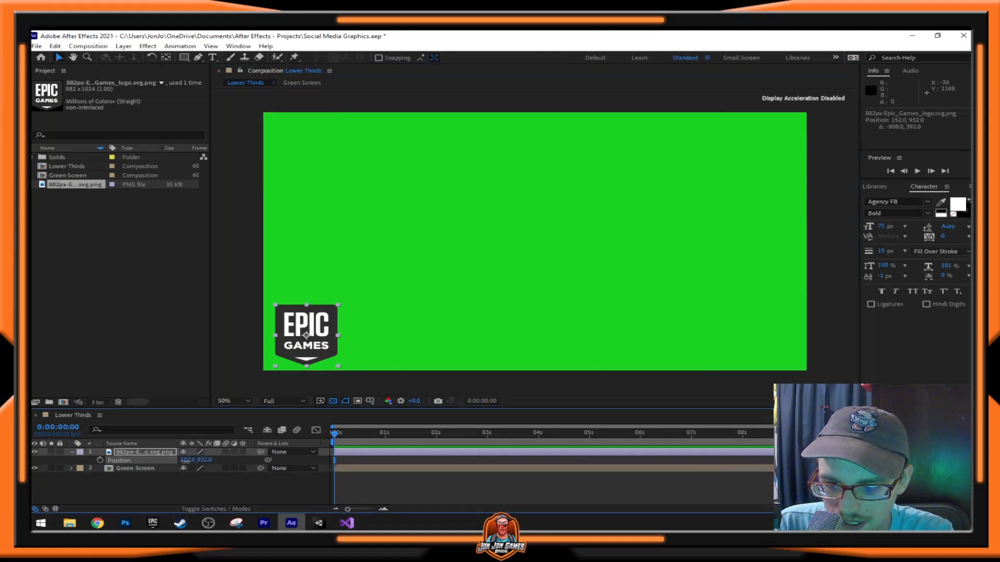
{"action": "left_click", "coordinate": [214, 461]}
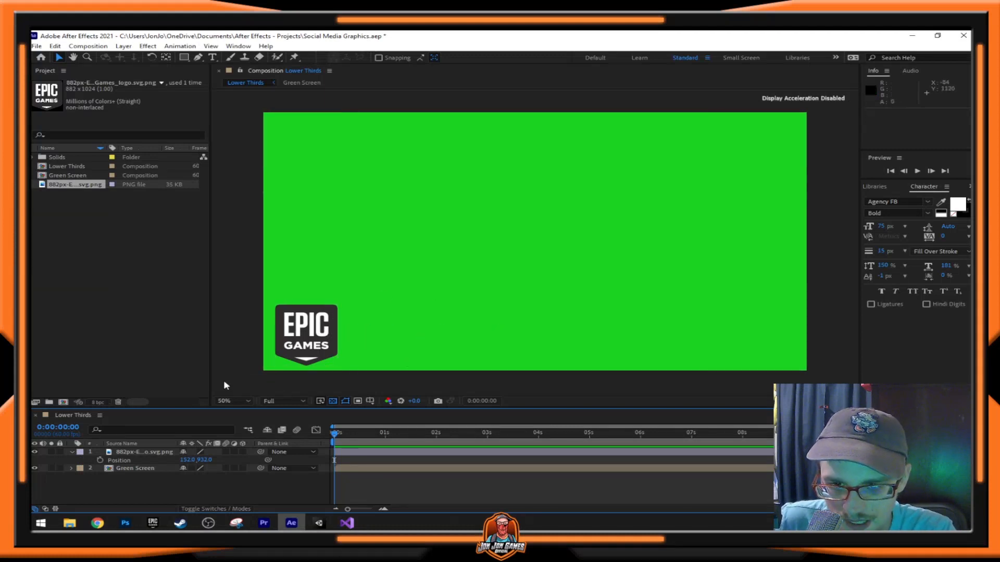
- Collapse the layer properties and show only the Epic Games logo layer's Position in the timeline
{"action": "left_click", "coordinate": [72, 452]}
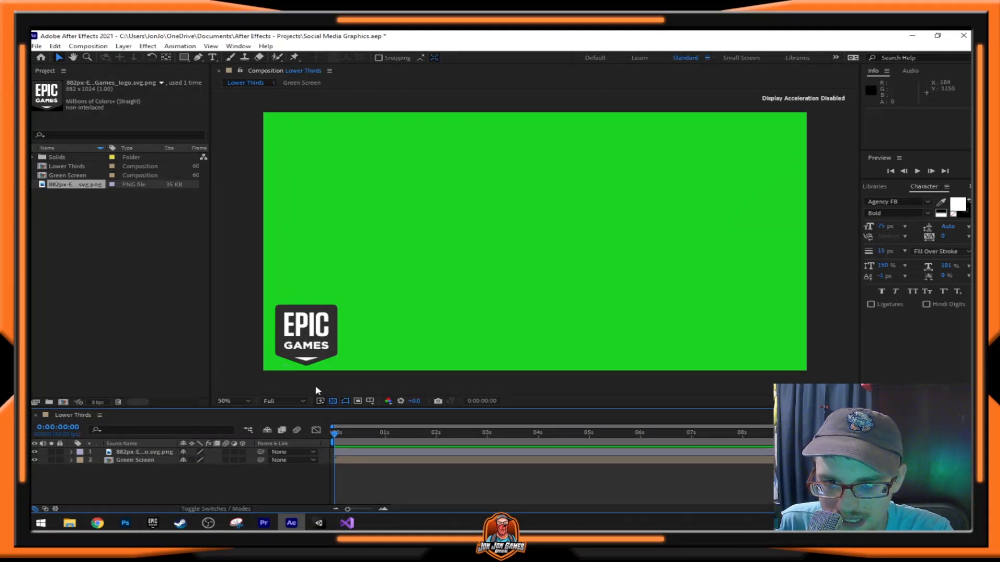
{"action": "key", "text": "p"}
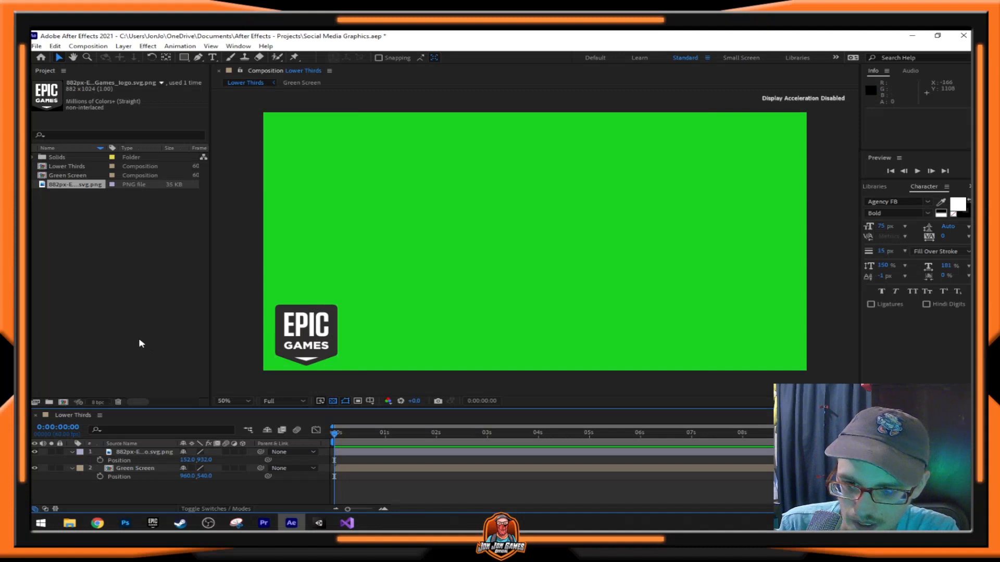
{"action": "left_click", "coordinate": [72, 469]}
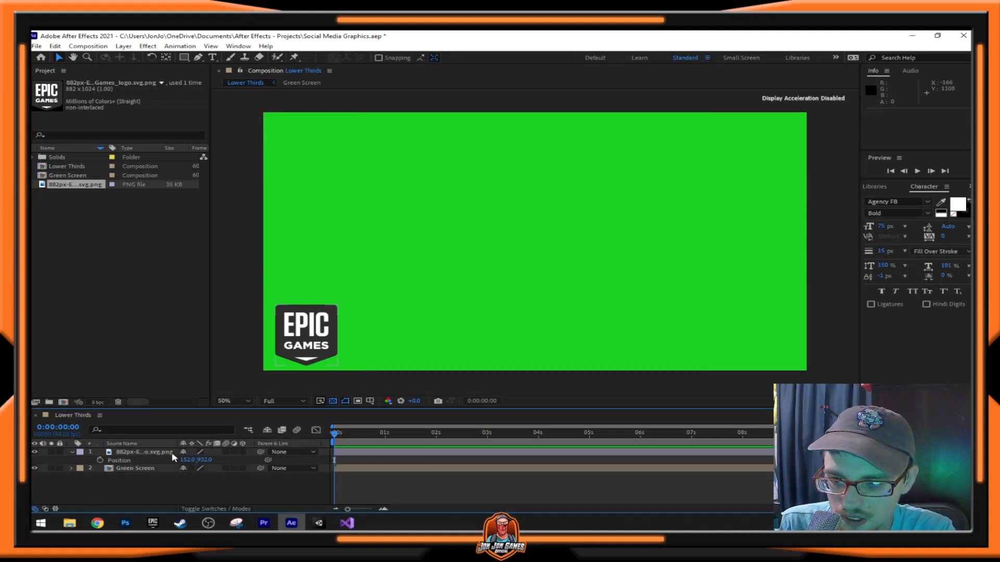
- Shift the Epic Games logo slightly toward the lower-left corner, to about 144, 940, and undo the logo's position changes
{"action": "left_click", "coordinate": [158, 453]}
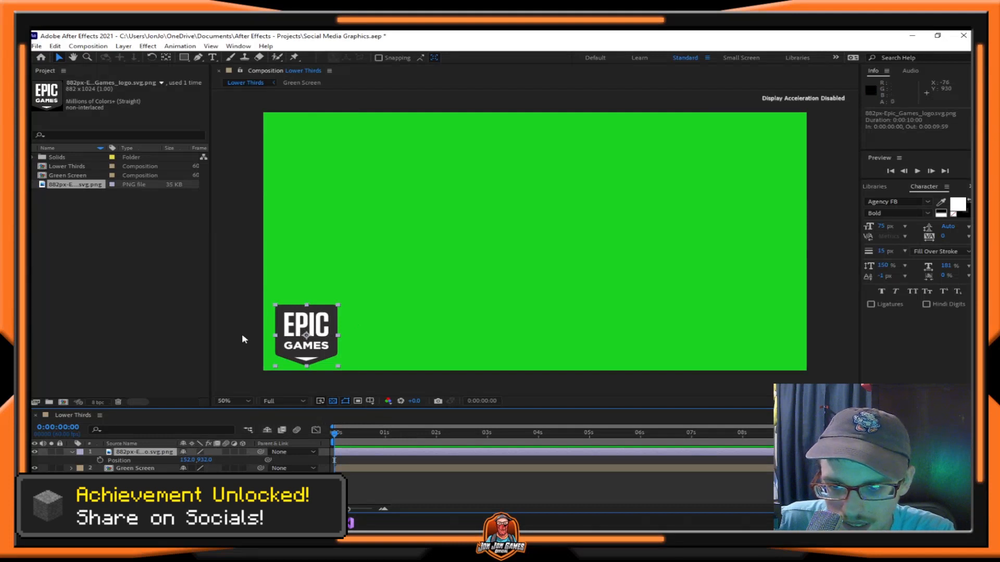
{"action": "mouse_move", "coordinate": [295, 334]}
{"action": "left_mouse_down"}
{"action": "mouse_move", "coordinate": [218, 334]}
{"action": "mouse_move", "coordinate": [292, 336]}
{"action": "mouse_move", "coordinate": [294, 416]}
{"action": "mouse_move", "coordinate": [293, 336]}
{"action": "left_mouse_up"}
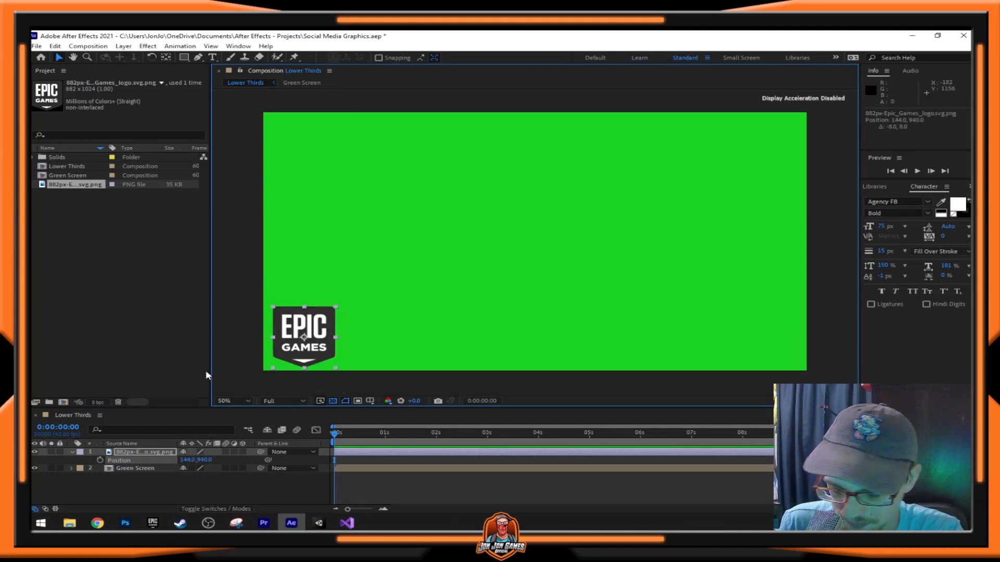
{"action": "key", "text": "ctrl+z"}
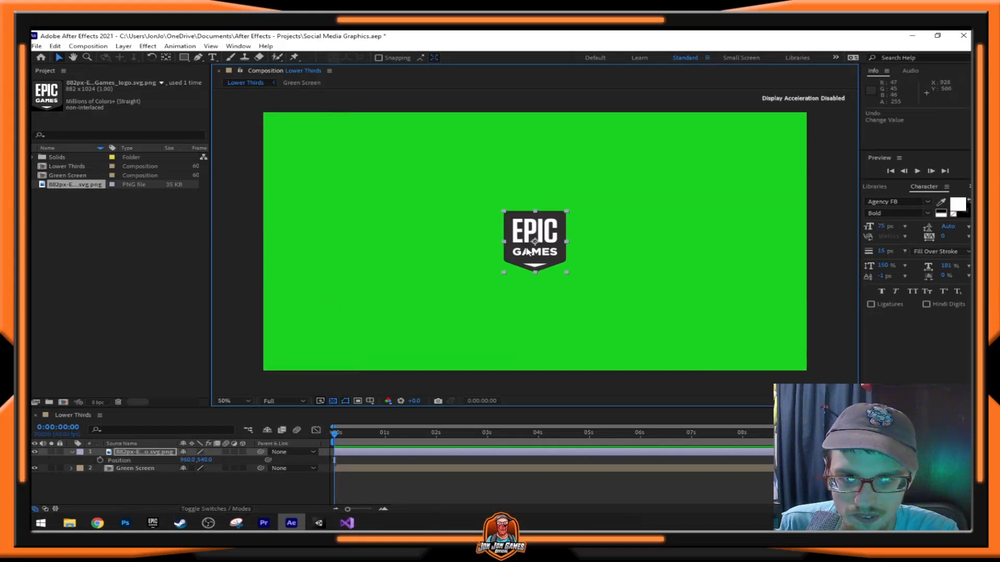
- Set the Epic Games logo's Position to 152, 936 in the composition's lower-left corner
{"action": "left_click_drag", "start_coordinate": [526, 250], "coordinate": [504, 257]}
{"action": "left_click_drag", "start_coordinate": [420, 280], "coordinate": [427, 287]}
{"action": "left_click", "coordinate": [188, 459]}
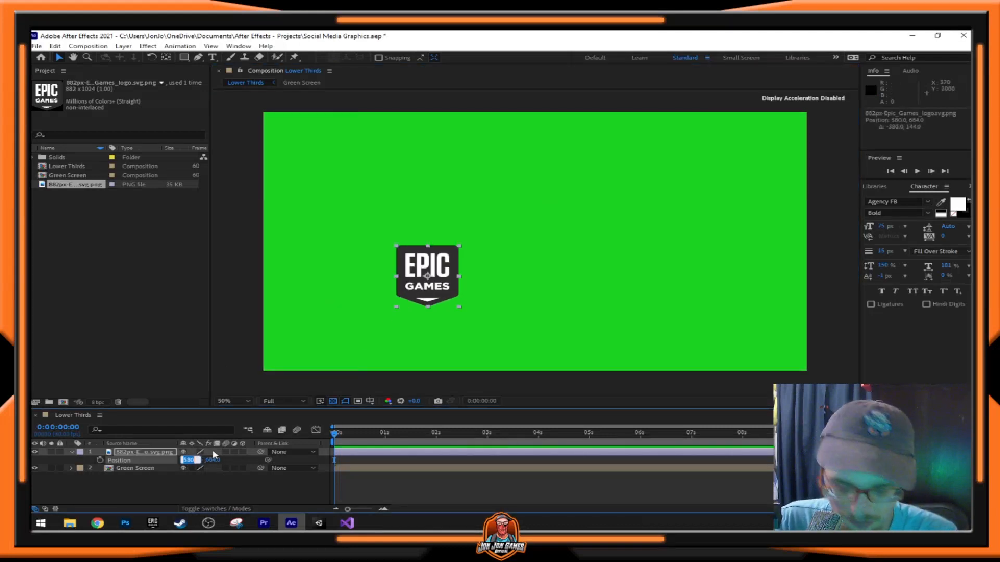
{"action": "type", "text": "152"}
{"action": "key", "text": "Tab"}
{"action": "type", "text": "93"}
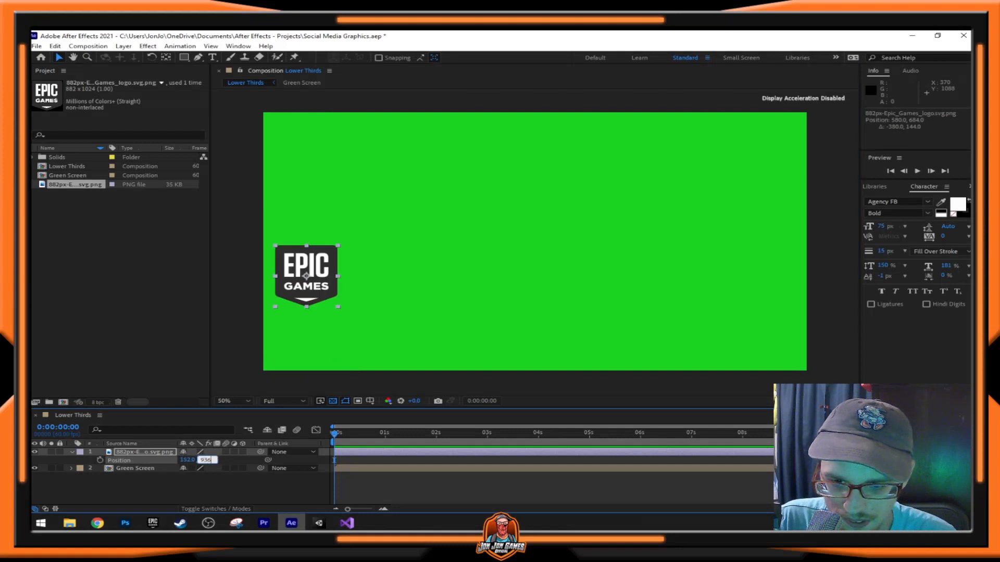
{"action": "type", "text": "6"}
{"action": "key", "text": "Return"}
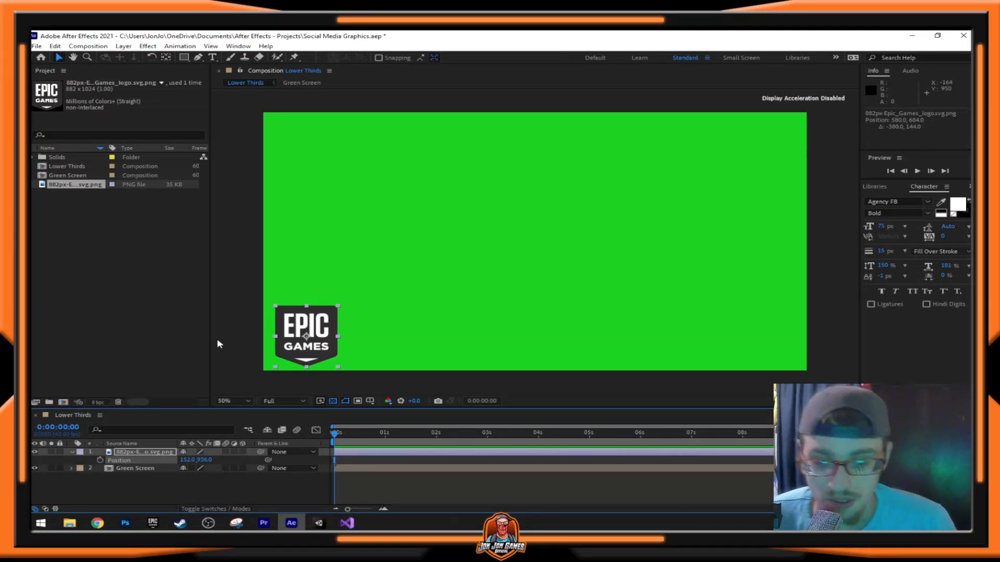
{"action": "key", "text": "slash"}
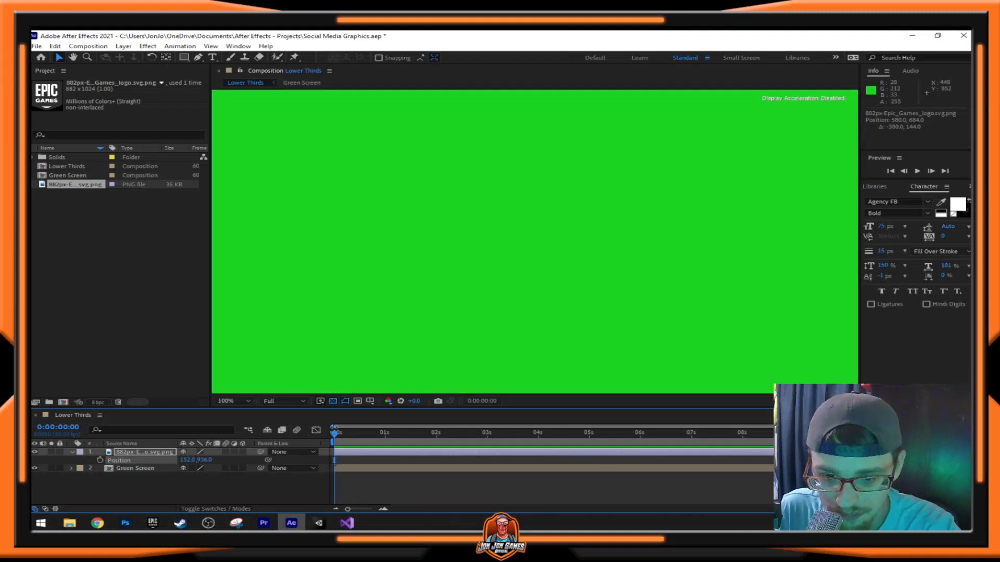
{"action": "key", "text": "comma"}
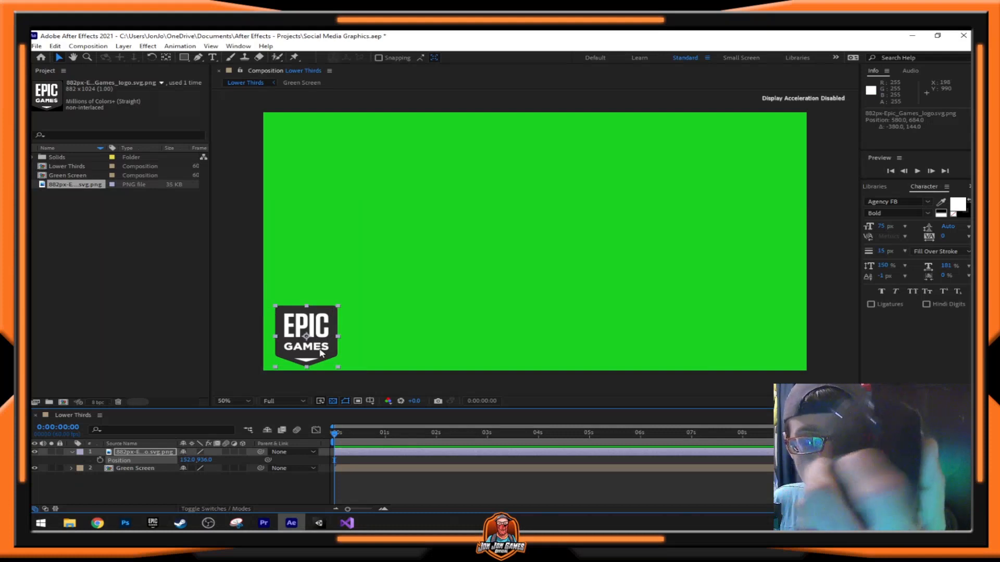
{"action": "key", "text": "comma"}
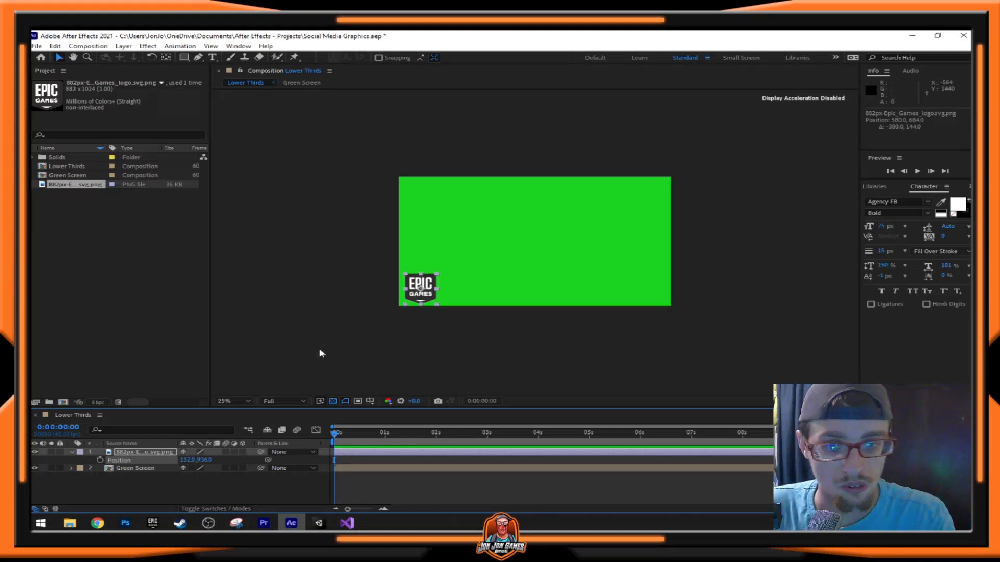
{"action": "key", "text": "period"}
{"action": "key", "text": "period"}
{"action": "key", "text": "period"}
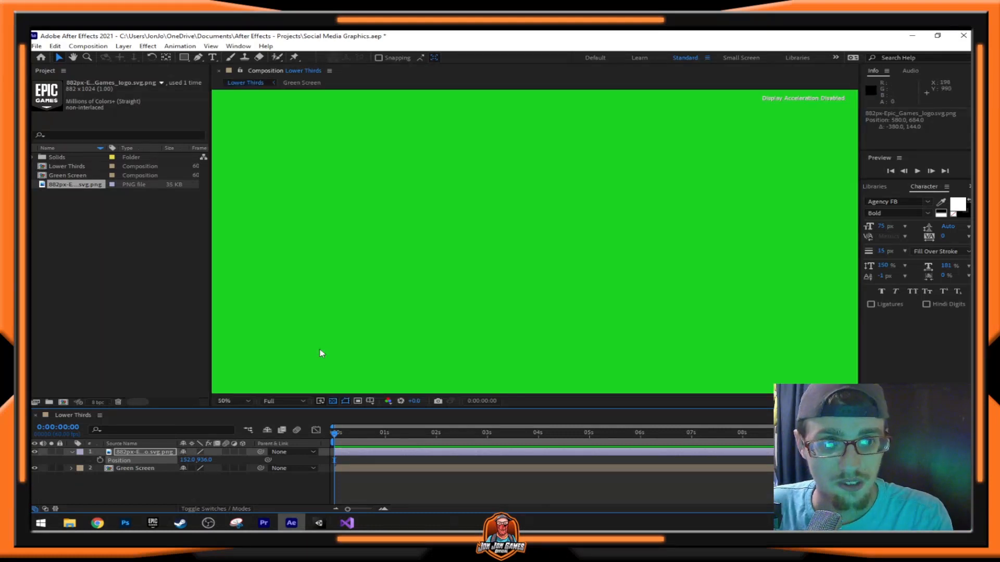
- Keyframe the Epic Games logo's Position at 0 seconds with Y at 1250, below the frame, and move the current time to 3 seconds
{"action": "key", "text": "comma"}
{"action": "key", "text": "comma"}
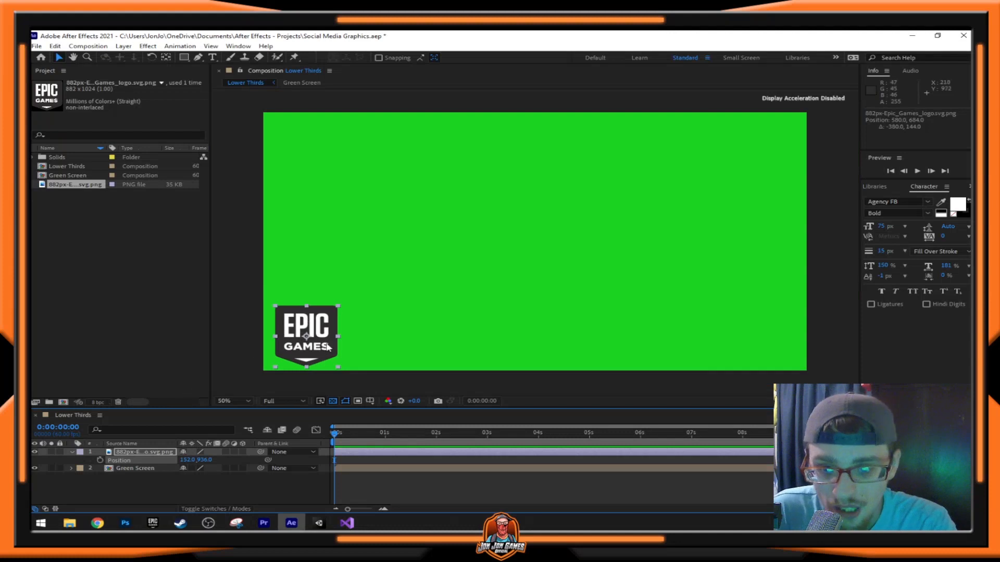
{"action": "left_click", "coordinate": [100, 461]}
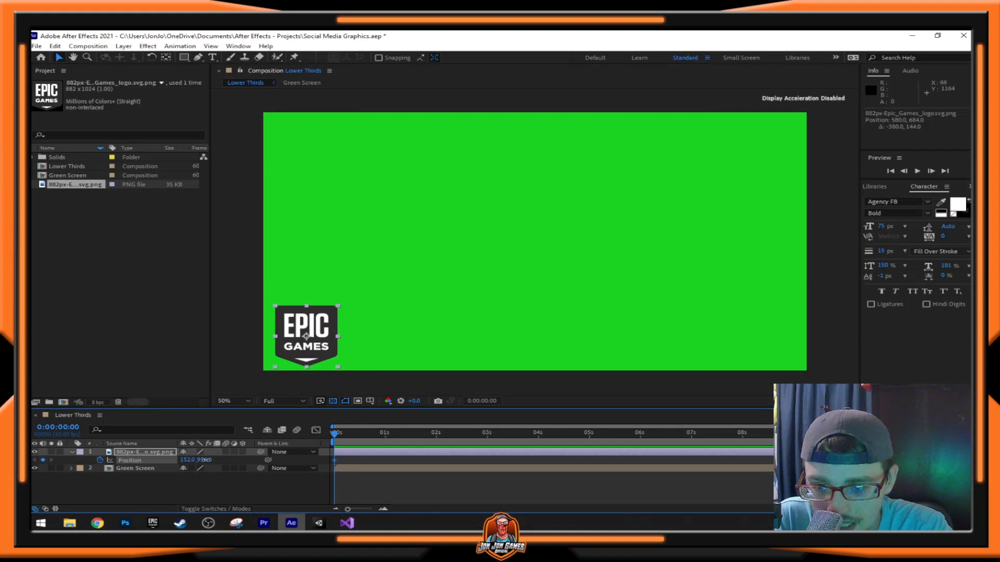
{"action": "left_click_drag", "start_coordinate": [204, 460], "coordinate": [386, 464]}
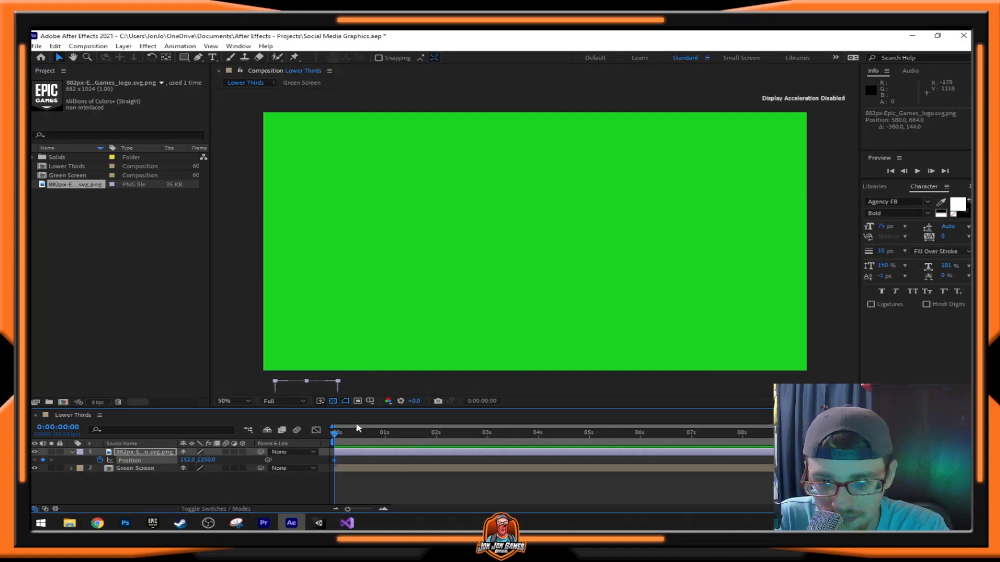
{"action": "left_click_drag", "start_coordinate": [337, 433], "coordinate": [489, 451]}
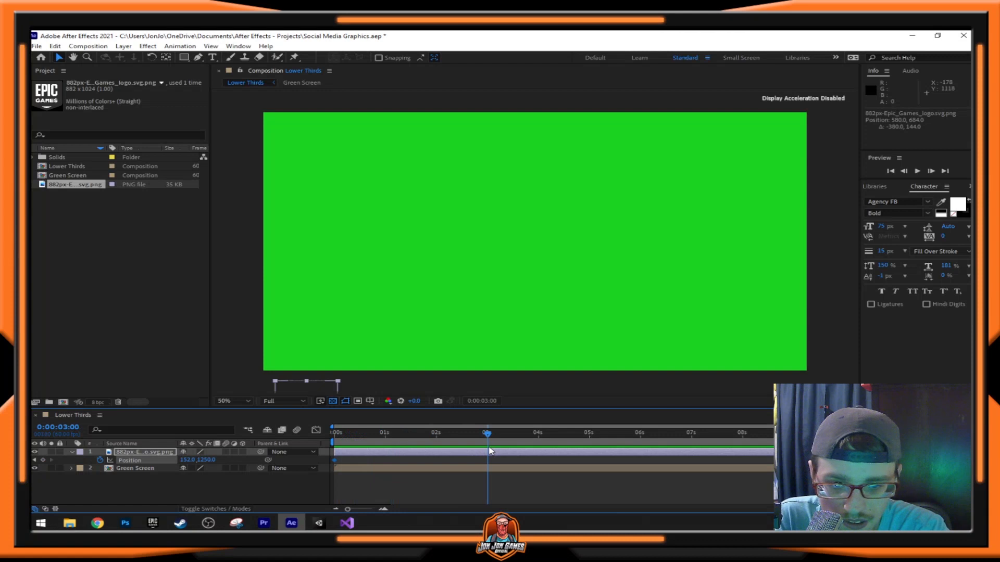
{"action": "left_click", "coordinate": [482, 401]}
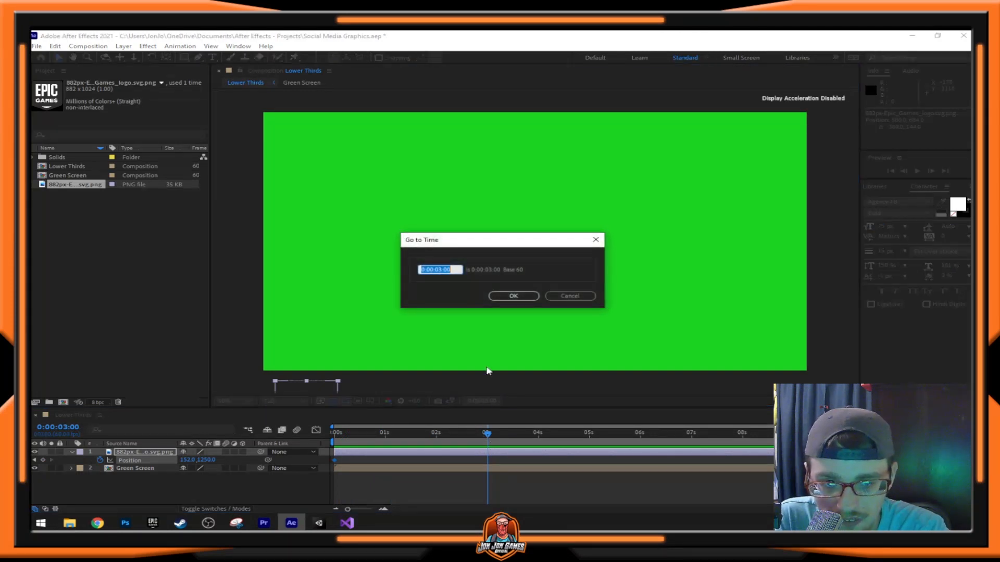
{"action": "left_click", "coordinate": [448, 269]}
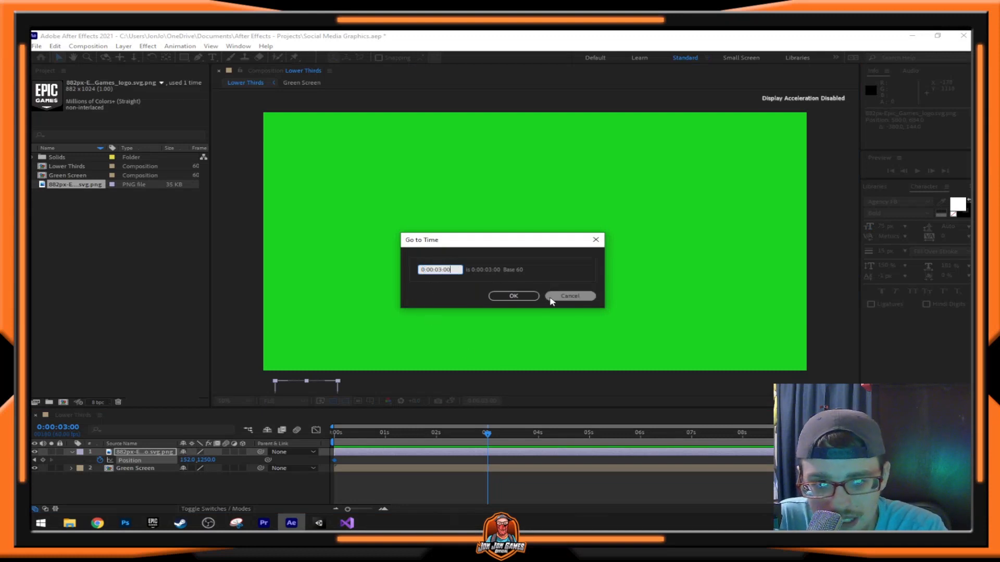
{"action": "left_click", "coordinate": [596, 240]}
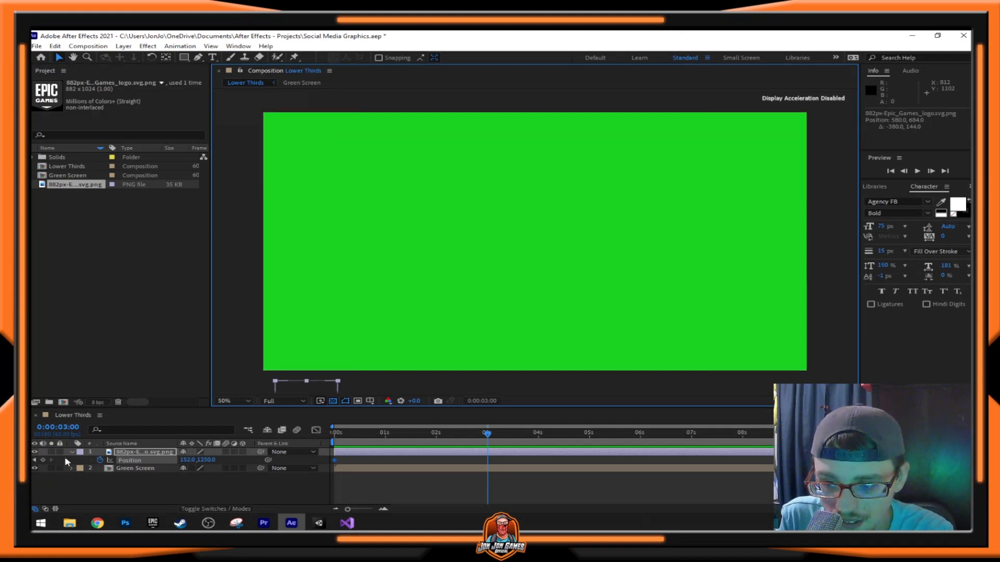
- Add a Position keyframe at 3 seconds with Y set to 936 and preview the logo's slide-in from the start
{"action": "left_click", "coordinate": [43, 461]}
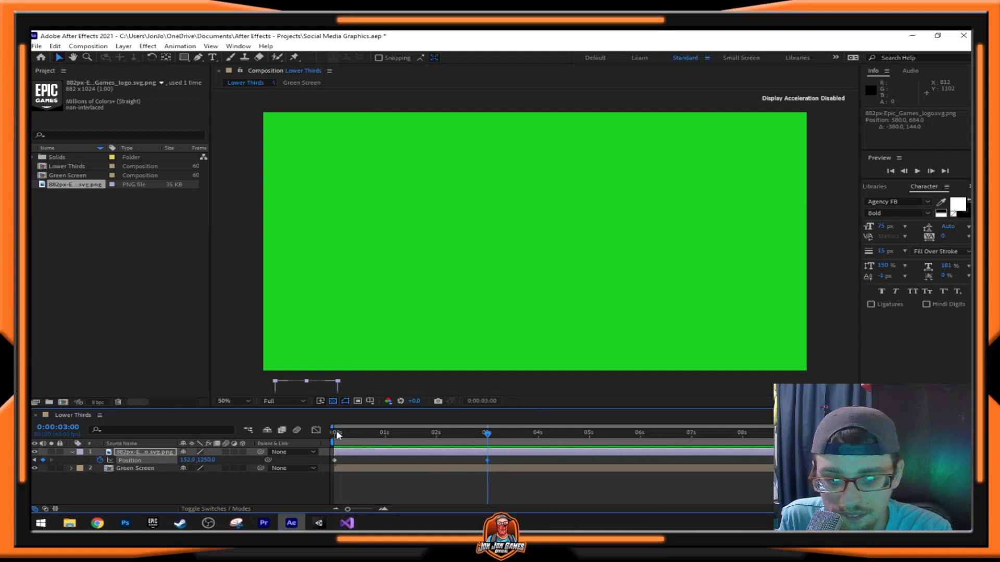
{"action": "left_click", "coordinate": [201, 461]}
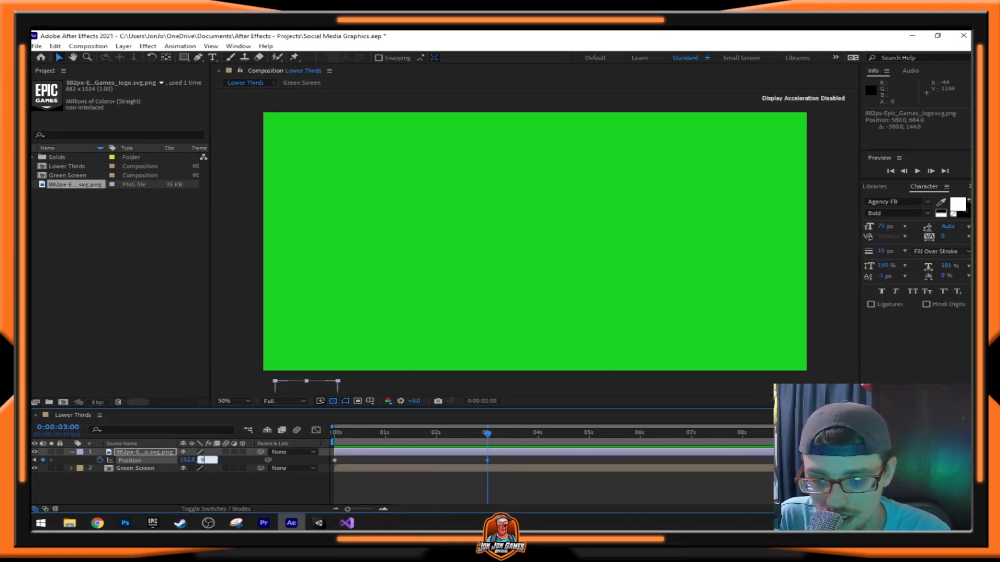
{"action": "type", "text": "936"}
{"action": "key", "text": "Return"}
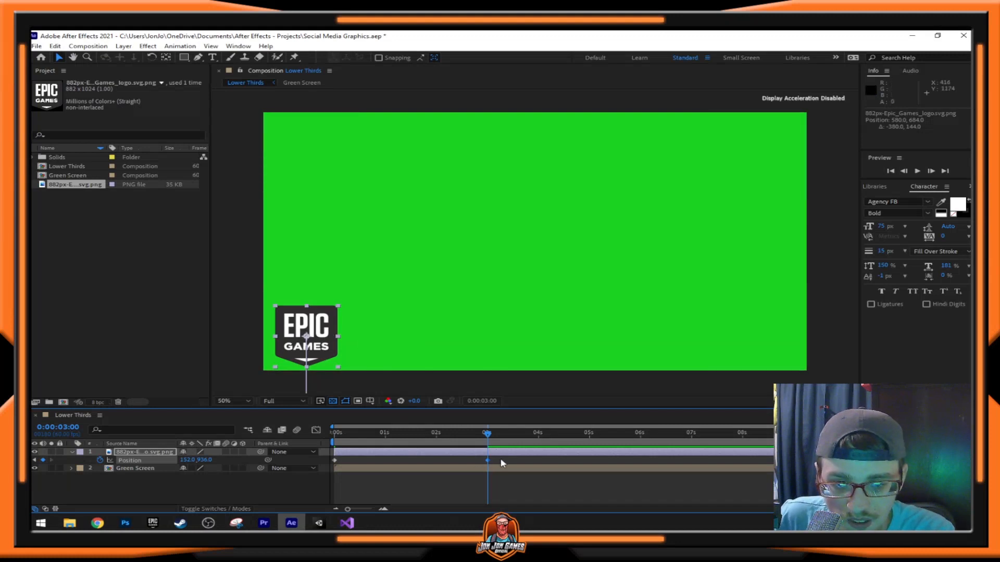
{"action": "left_click_drag", "start_coordinate": [488, 434], "coordinate": [297, 453]}
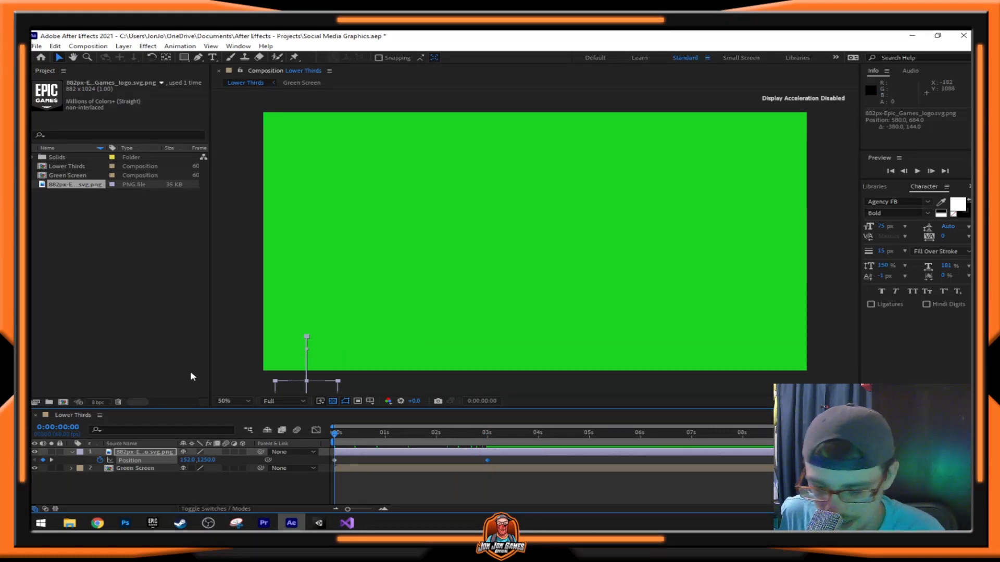
{"action": "key", "text": "space"}
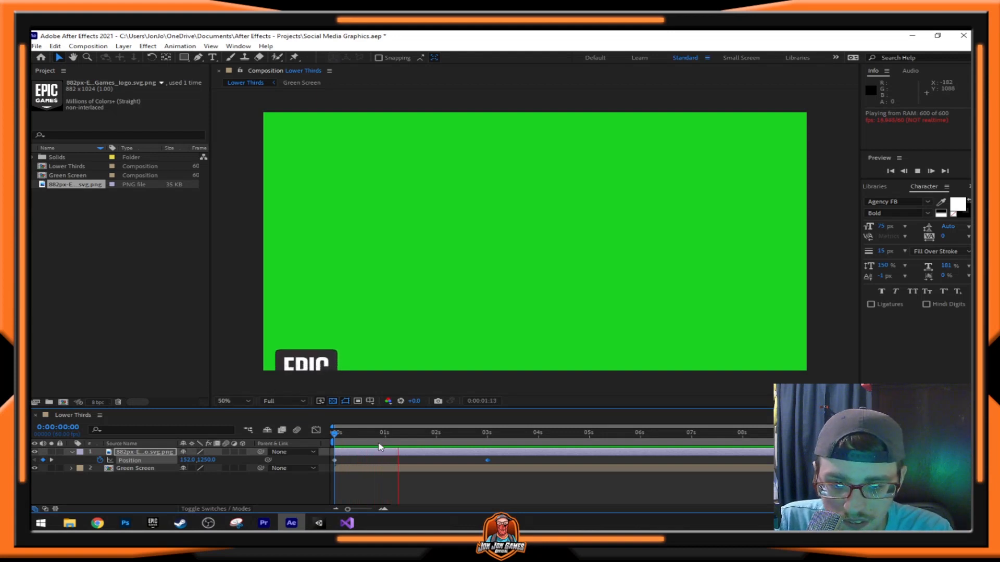
{"action": "key", "text": "space"}
{"action": "left_click_drag", "start_coordinate": [396, 434], "coordinate": [323, 442]}
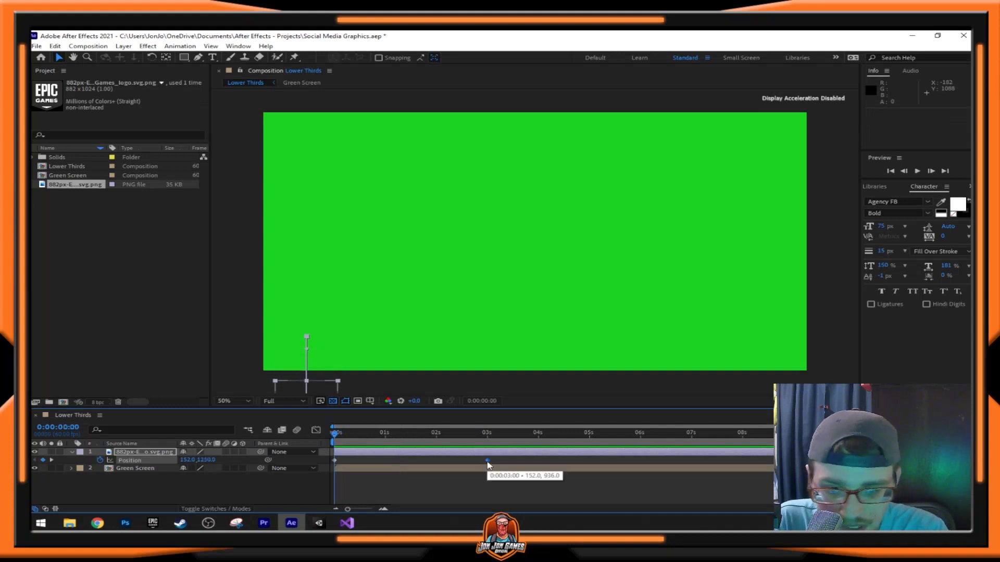
- Shorten the logo's slide-in by moving the end Position keyframe to 0:00:01:31, and save the project
{"action": "left_click_drag", "start_coordinate": [487, 461], "coordinate": [410, 464]}
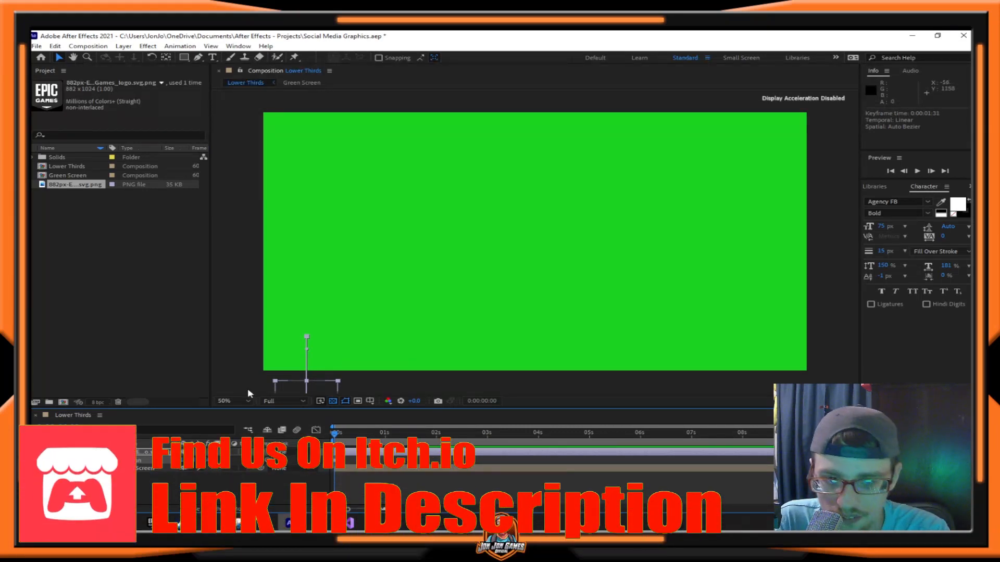
{"action": "left_click", "coordinate": [226, 336]}
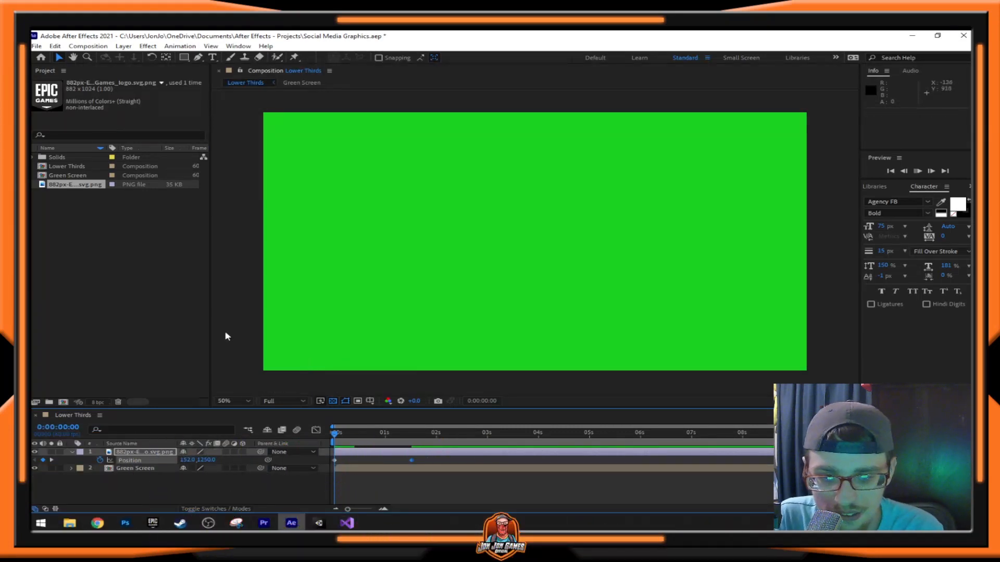
{"action": "key", "text": "space"}
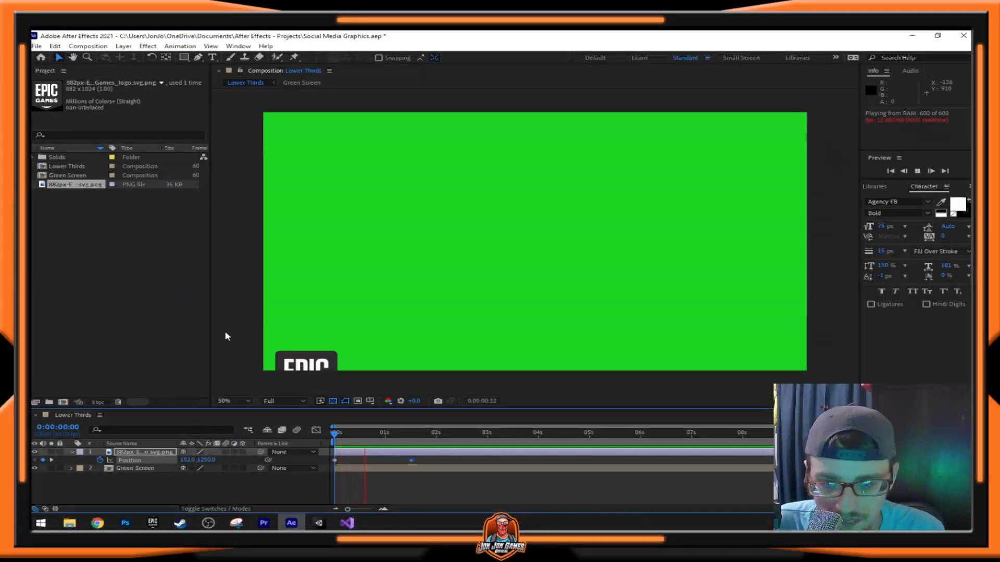
{"action": "key", "text": "space"}
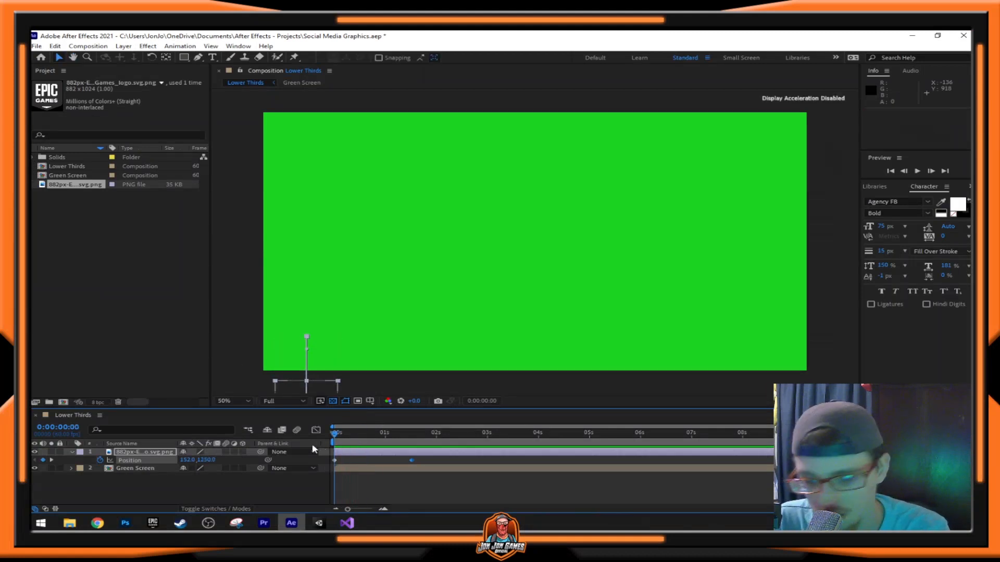
{"action": "key", "text": "ctrl+s"}
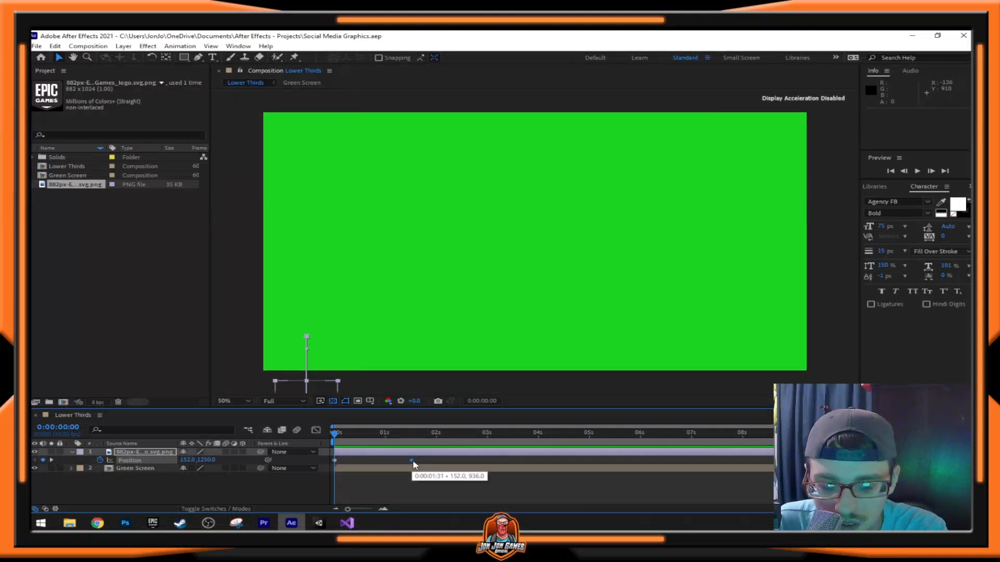
- Move the logo's end Position keyframe to 0:00:00:59 and preview the faster slide-in
{"action": "left_click_drag", "start_coordinate": [412, 462], "coordinate": [387, 466]}
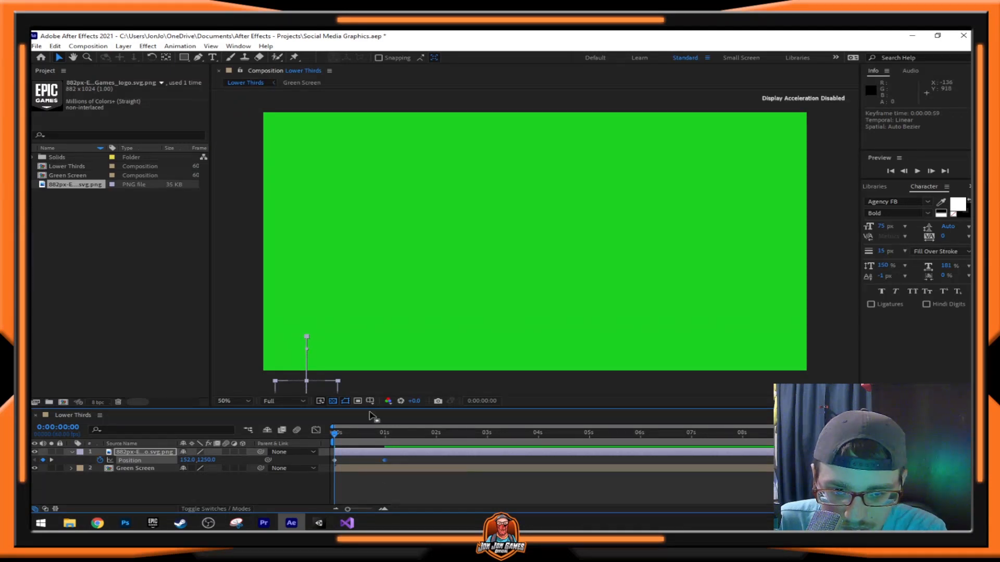
{"action": "mouse_move", "coordinate": [335, 435]}
{"action": "left_mouse_down"}
{"action": "mouse_move", "coordinate": [384, 445]}
{"action": "mouse_move", "coordinate": [334, 445]}
{"action": "left_mouse_up"}
{"action": "key", "text": "space"}
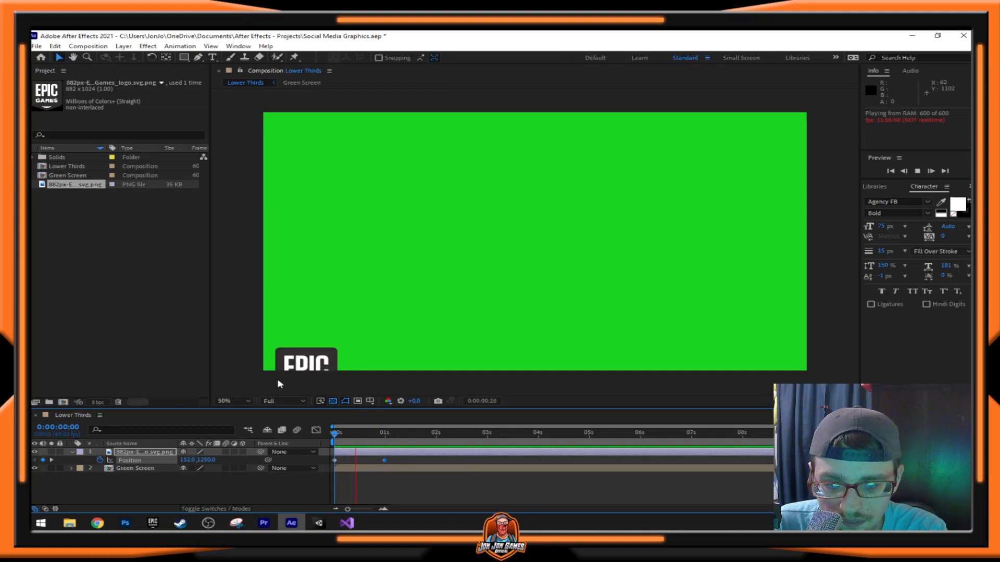
{"action": "key", "text": "space"}
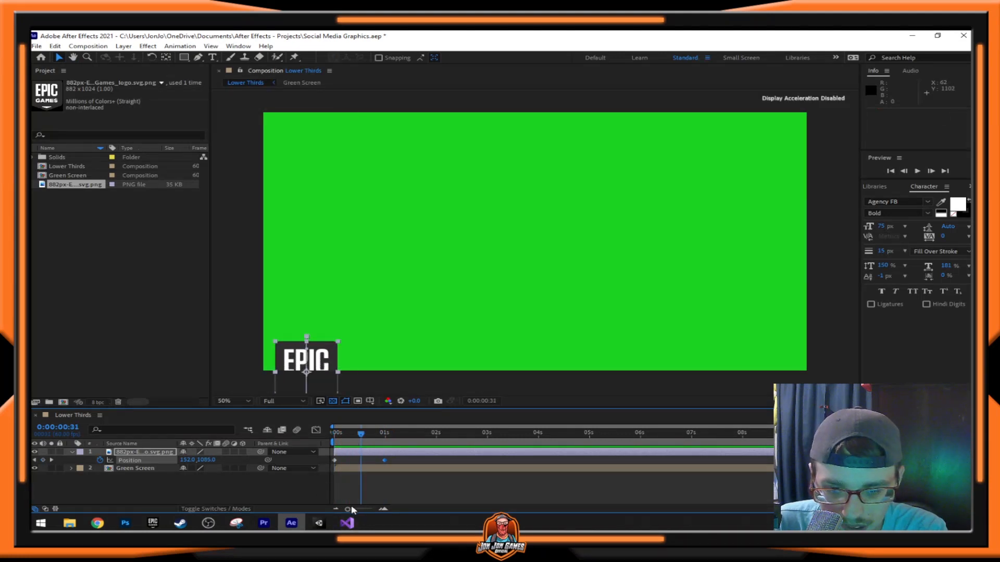
- Move the logo's end Position keyframe to 0:00:00:30 and preview the slide-in from the start
{"action": "left_click_drag", "start_coordinate": [347, 509], "coordinate": [365, 513]}
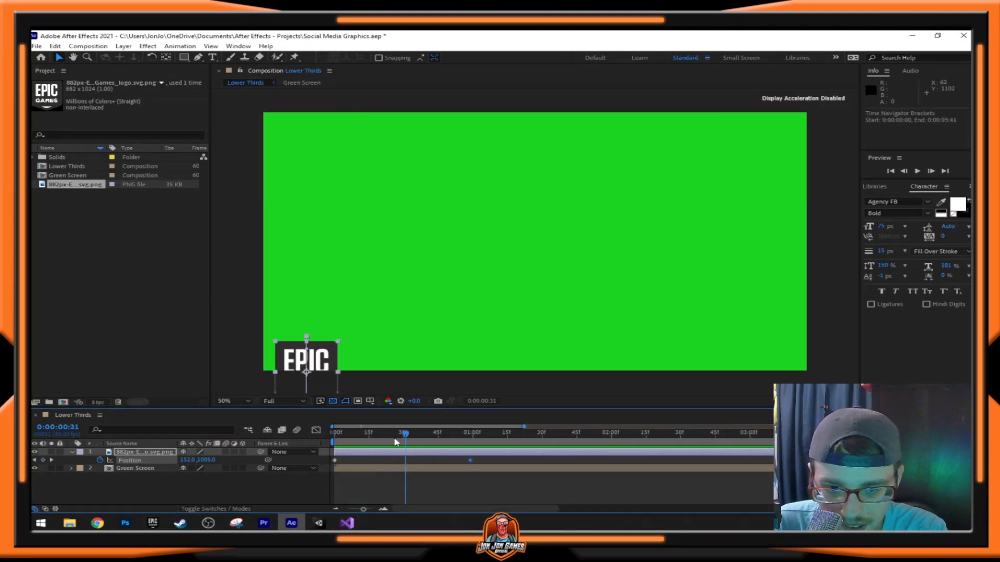
{"action": "key", "text": "Home"}
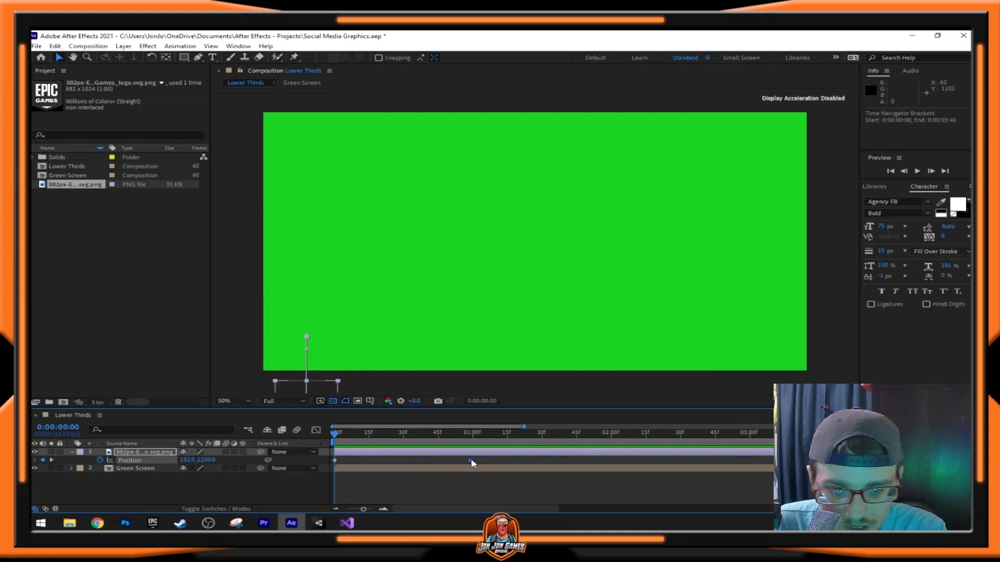
{"action": "left_click_drag", "start_coordinate": [470, 461], "coordinate": [404, 462]}
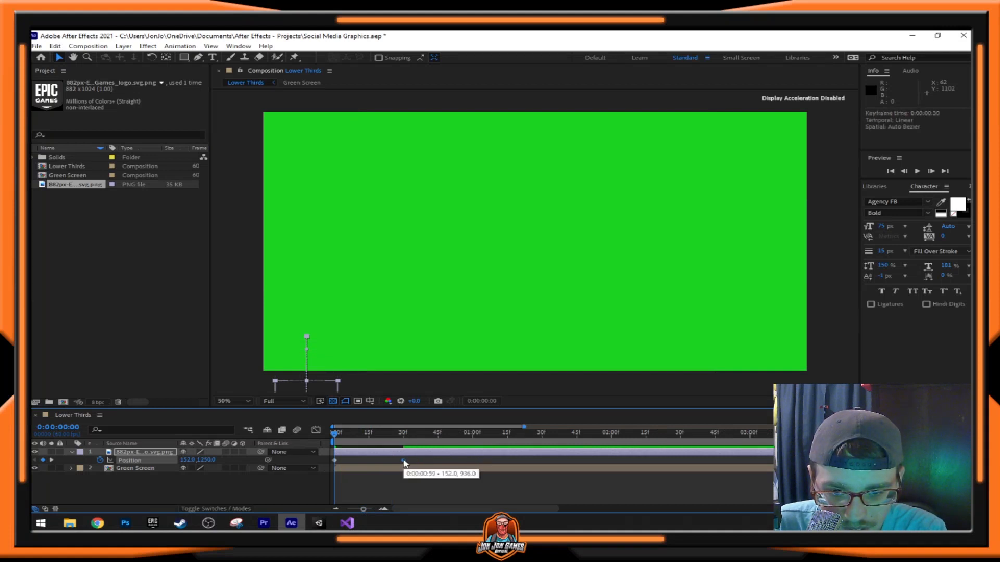
{"action": "key", "text": "space"}
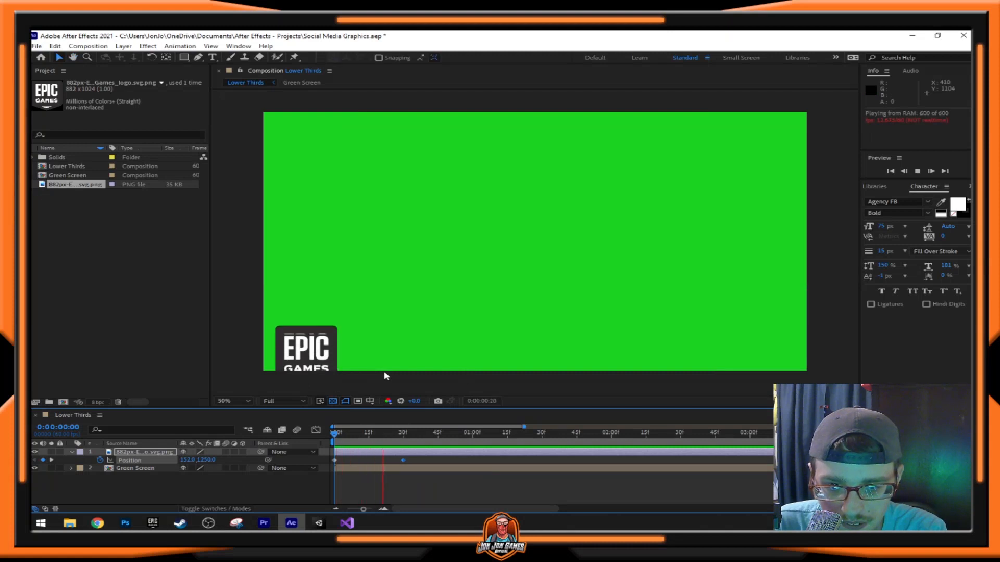
{"action": "left_click", "coordinate": [446, 439]}
{"action": "left_click_drag", "start_coordinate": [445, 439], "coordinate": [403, 439]}
{"action": "key", "text": "Home"}
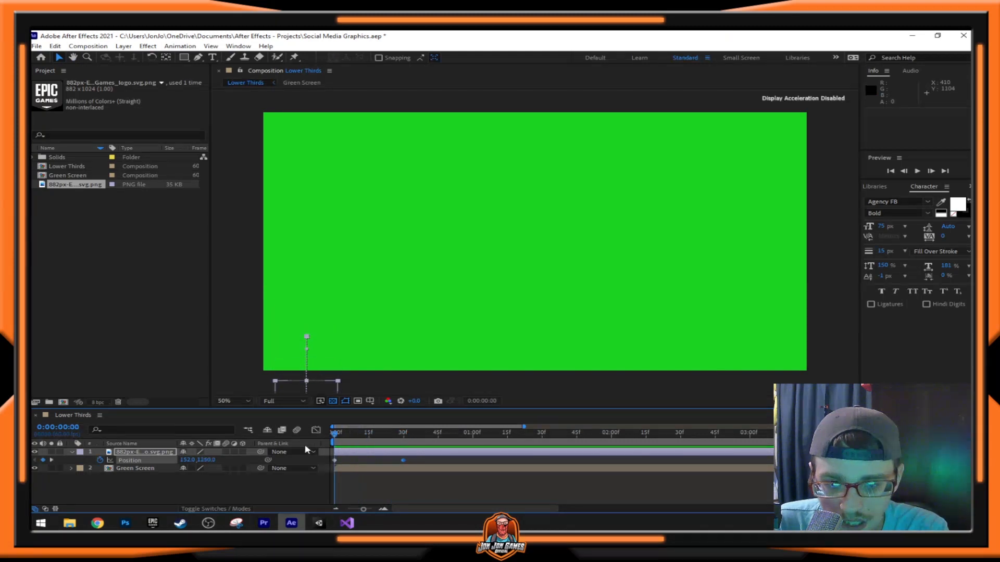
- Apply Easy Ease to both of the Epic Games logo's Position keyframes and return to the start of the composition
{"action": "left_click", "coordinate": [421, 464]}
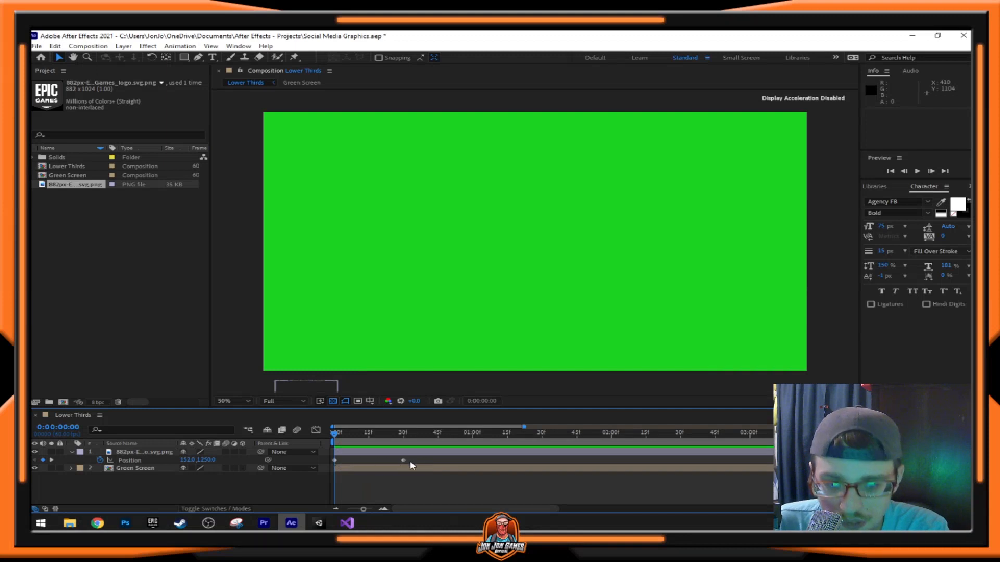
{"action": "left_click_drag", "start_coordinate": [442, 459], "coordinate": [336, 466]}
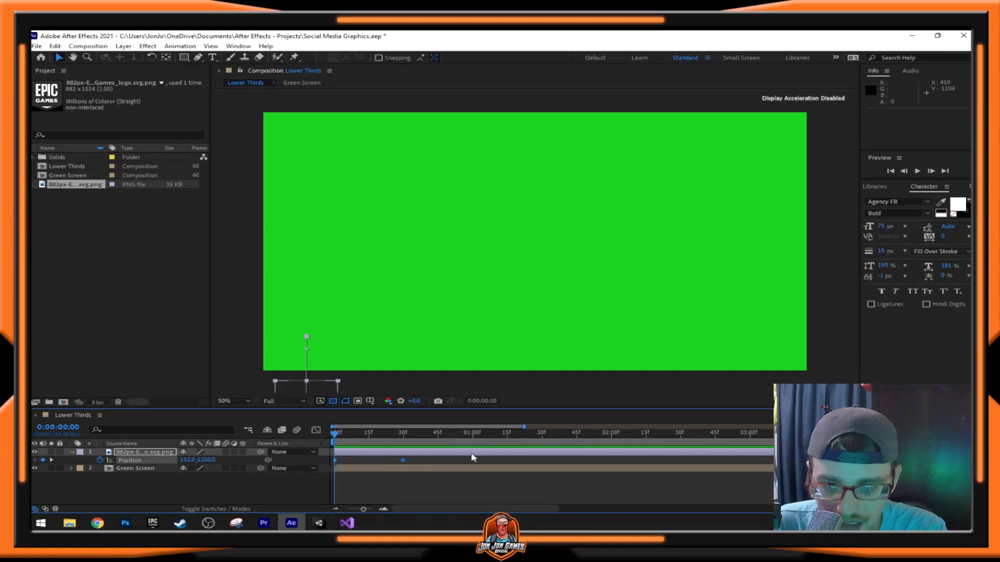
{"action": "right_click", "coordinate": [406, 459]}
{"action": "mouse_move", "coordinate": [431, 453]}
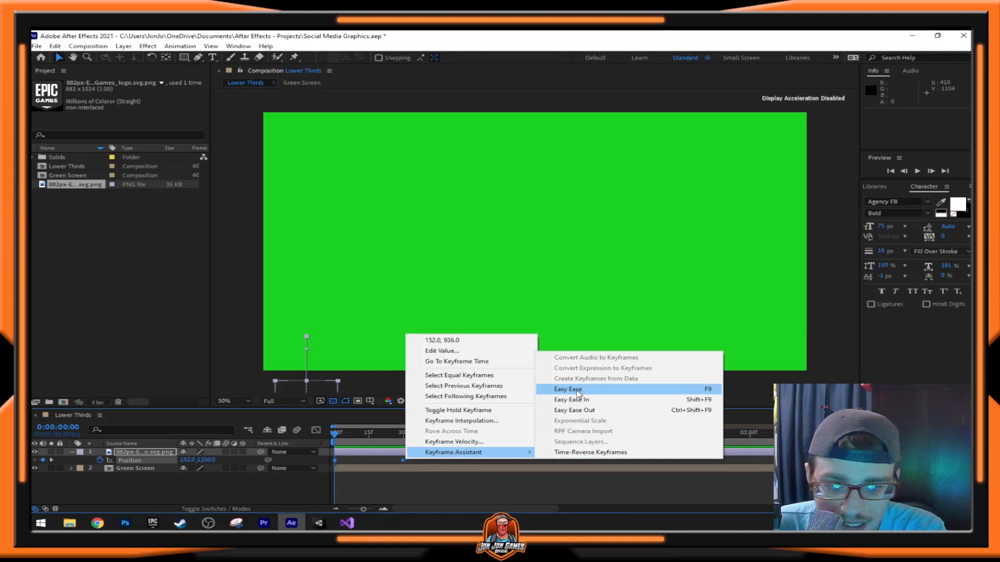
{"action": "left_click", "coordinate": [568, 390]}
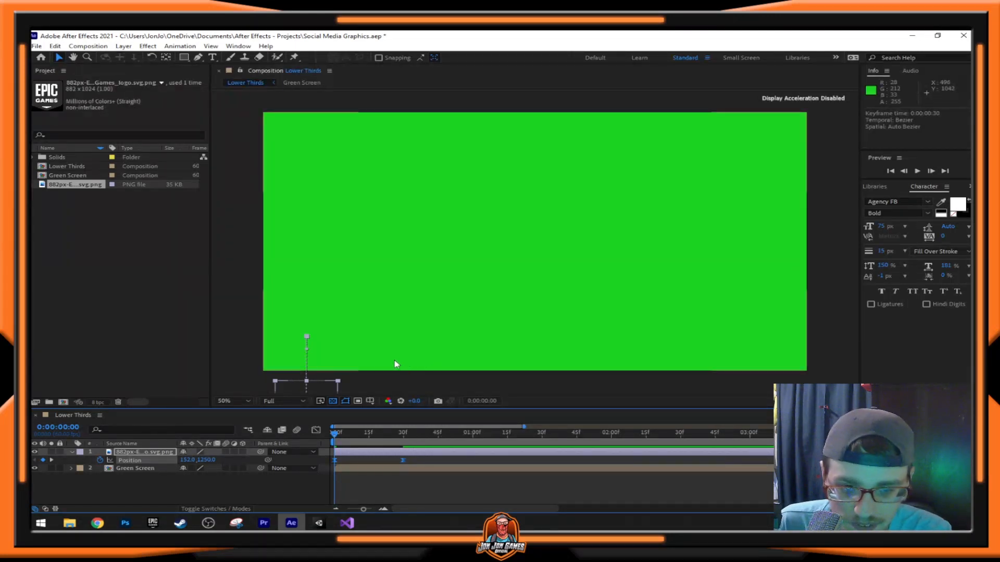
{"action": "left_click_drag", "start_coordinate": [336, 439], "coordinate": [315, 449]}
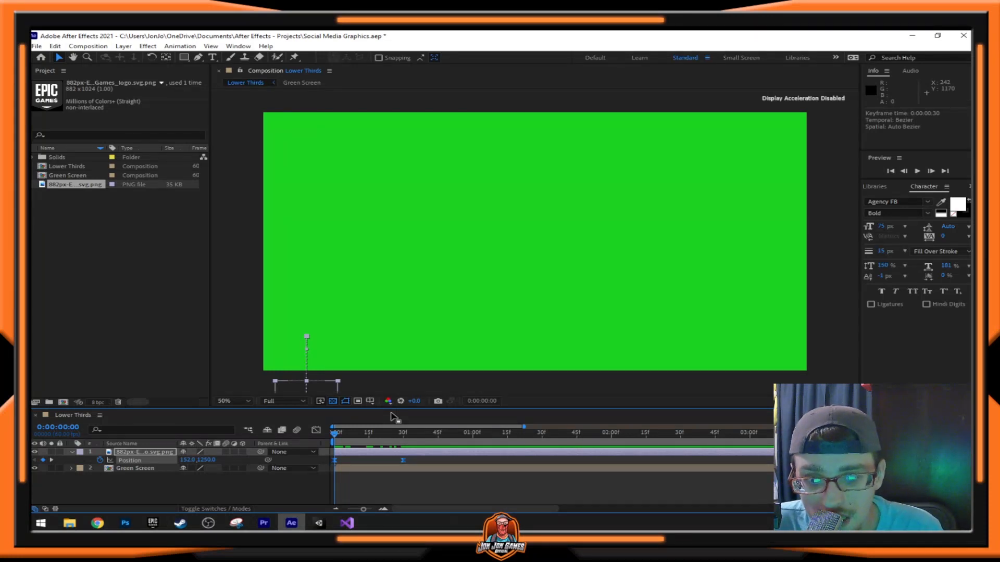
- Look over the easing options for the logo's end Position keyframe and preview the eased slide-in
{"action": "right_click", "coordinate": [409, 465]}
{"action": "left_click", "coordinate": [405, 458]}
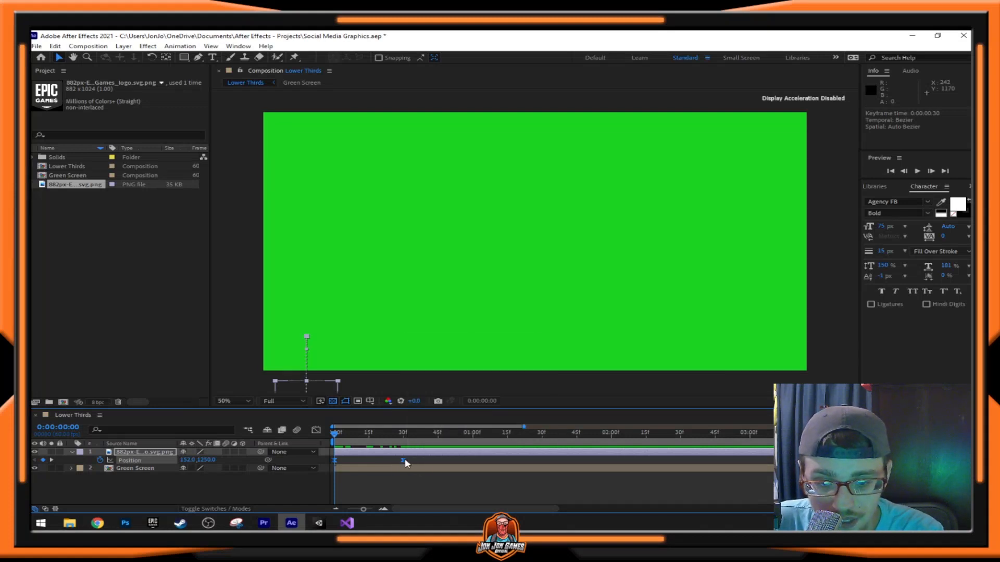
{"action": "right_click", "coordinate": [405, 458]}
{"action": "mouse_move", "coordinate": [469, 452]}
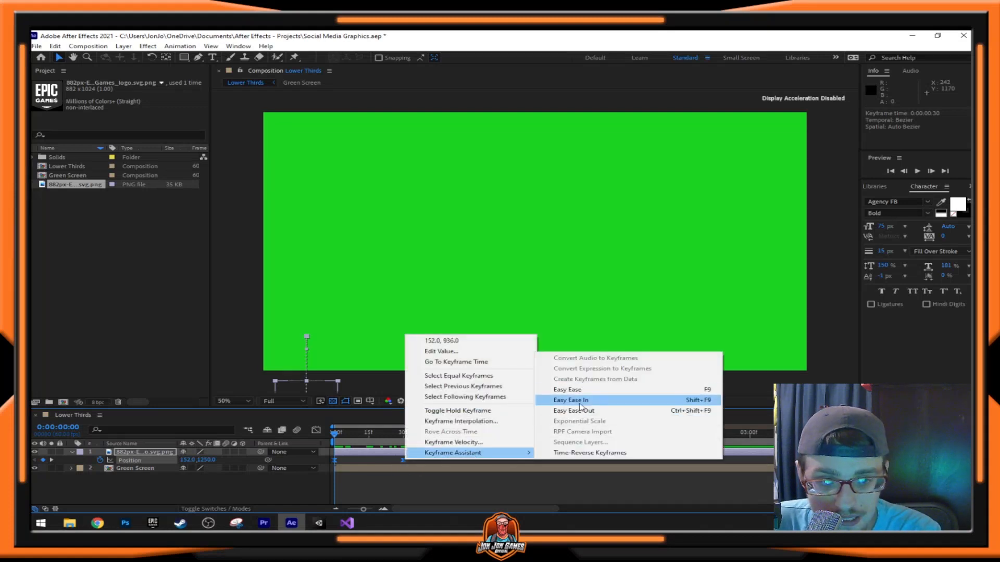
{"action": "left_click", "coordinate": [319, 422]}
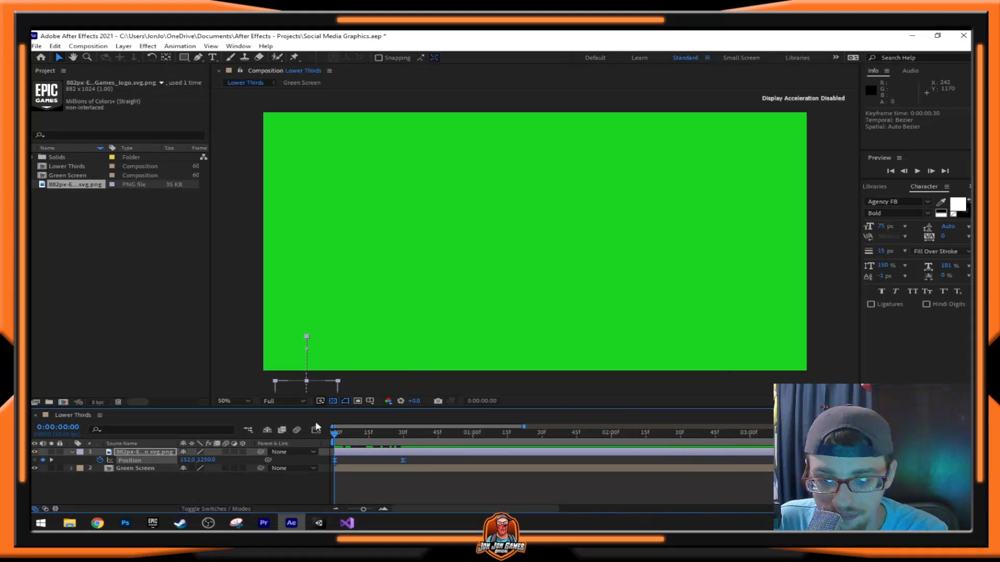
{"action": "key", "text": "space"}
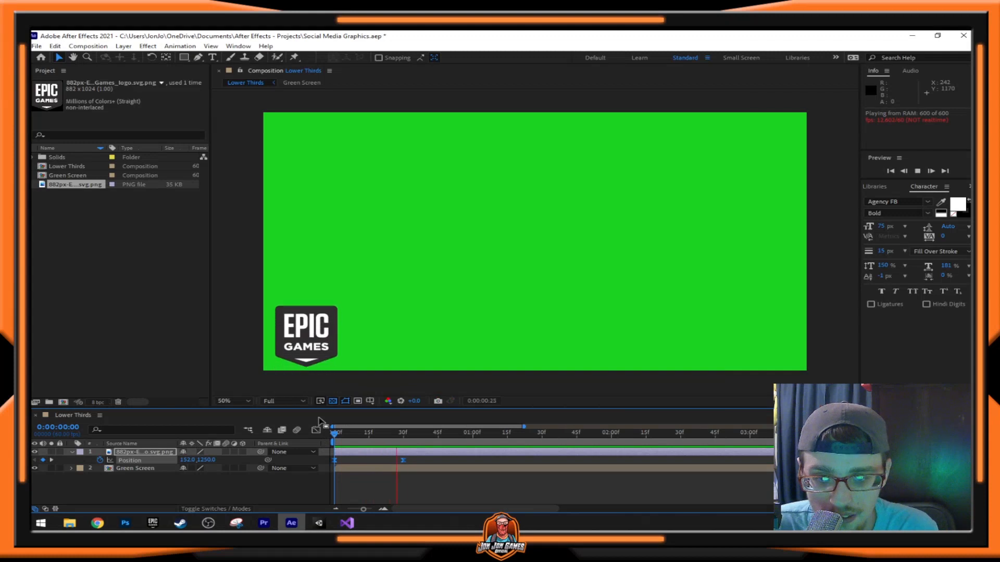
- Preview the logo's eased slide-in again from the start of the composition
{"action": "left_click", "coordinate": [421, 435]}
{"action": "key", "text": "Home"}
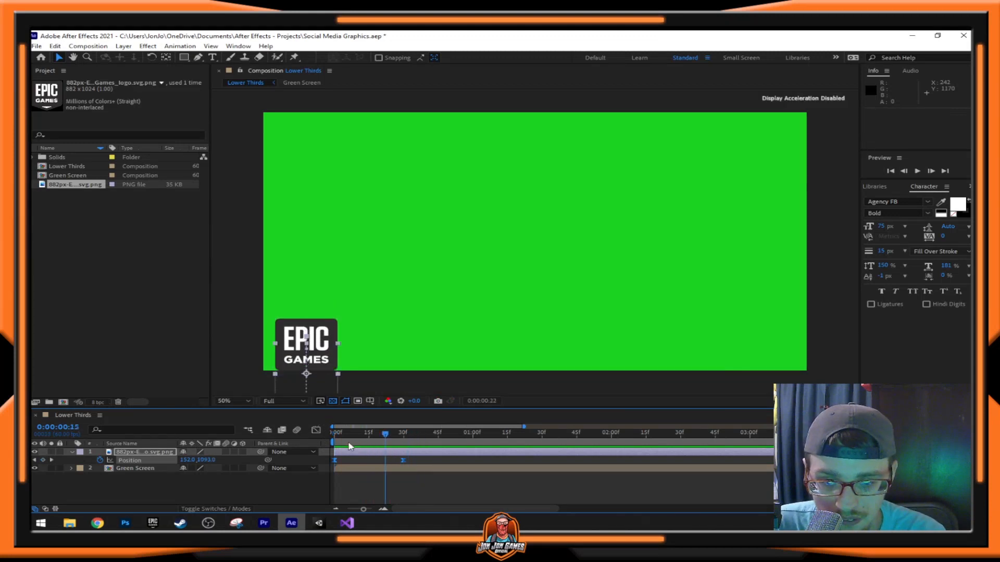
{"action": "key", "text": "space"}
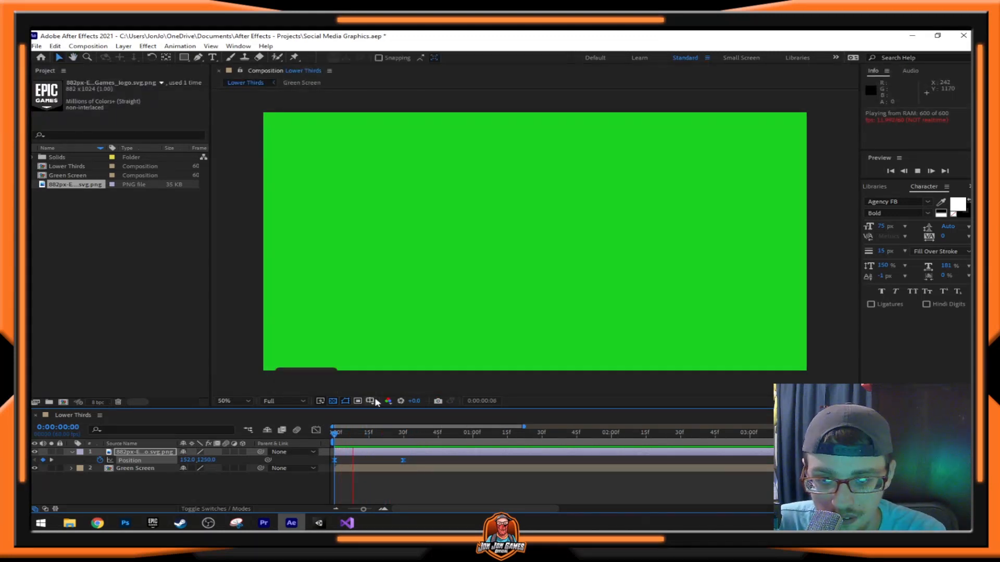
{"action": "key", "text": "space"}
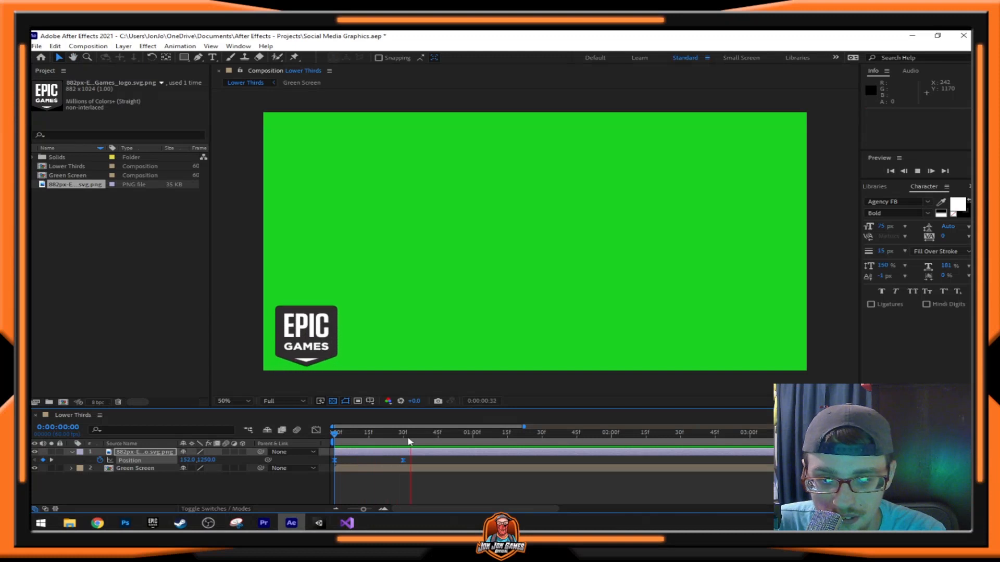
{"action": "key", "text": "Home"}
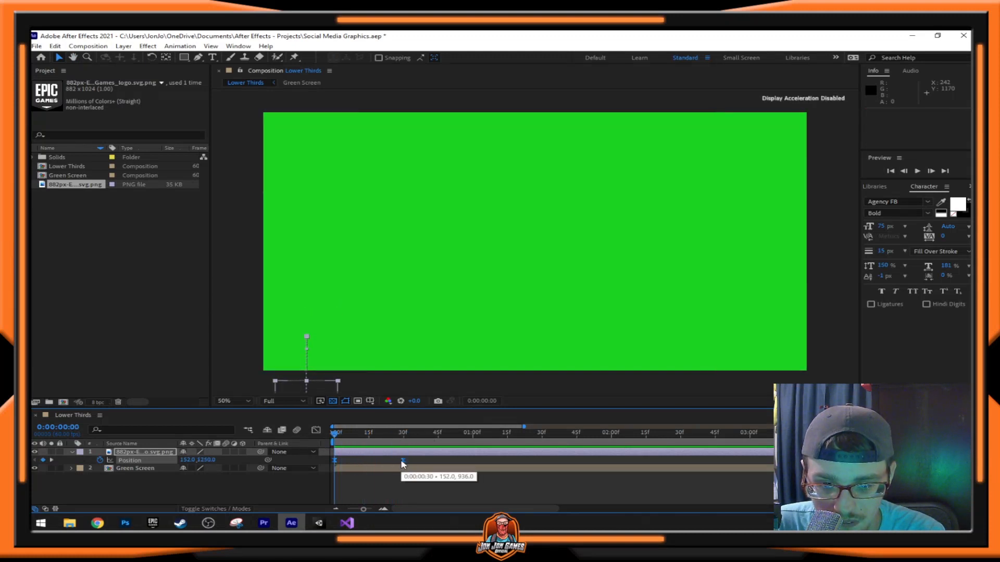
- Move the logo's end Position keyframe to 0:00:00:20, save the project and preview the slide-in
{"action": "left_click_drag", "start_coordinate": [403, 460], "coordinate": [380, 463]}
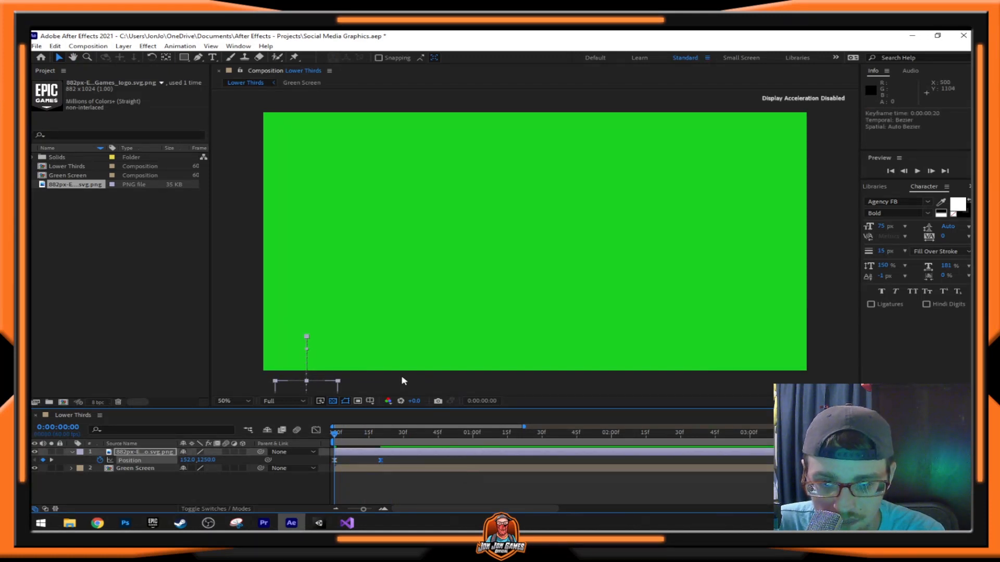
{"action": "key", "text": "ctrl+s"}
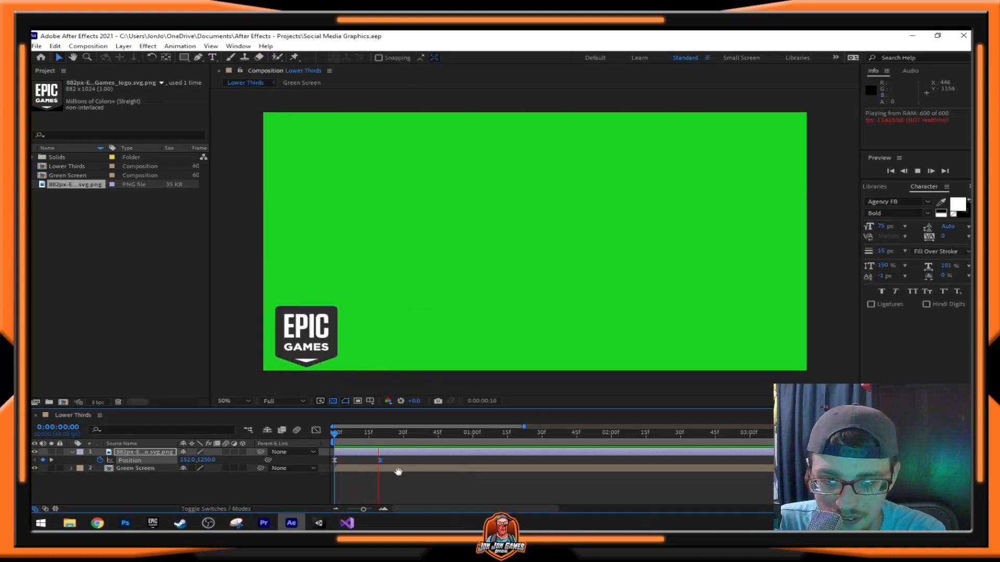
{"action": "key", "text": "space"}
{"action": "mouse_move", "coordinate": [386, 438]}
{"action": "left_mouse_down"}
{"action": "mouse_move", "coordinate": [295, 451]}
{"action": "mouse_move", "coordinate": [389, 446]}
{"action": "left_mouse_up"}
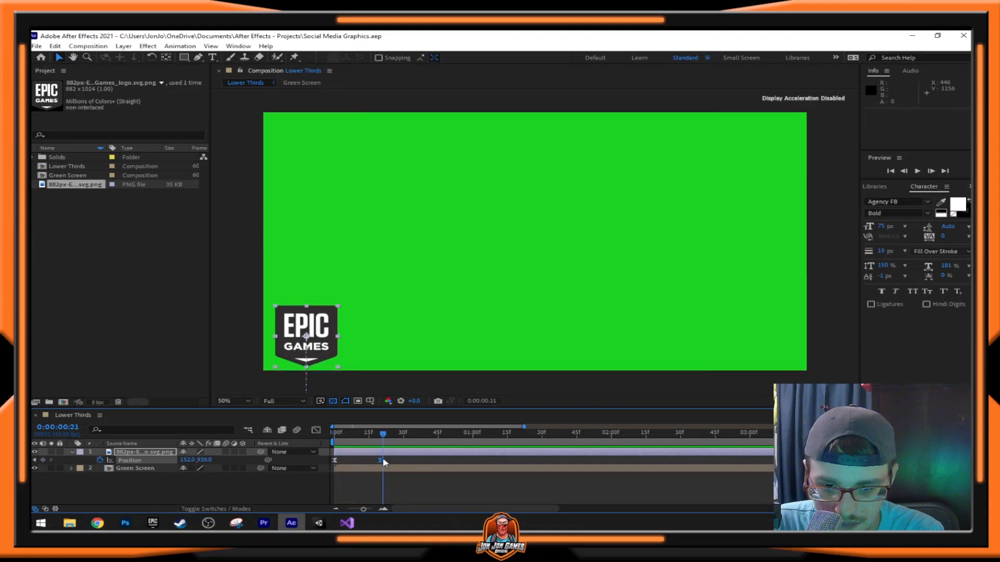
- Move the logo's end Position keyframe to 0:00:00:15, save the project and preview the slide-in from the start
{"action": "left_click", "coordinate": [379, 463]}
{"action": "left_click_drag", "start_coordinate": [379, 460], "coordinate": [369, 461]}
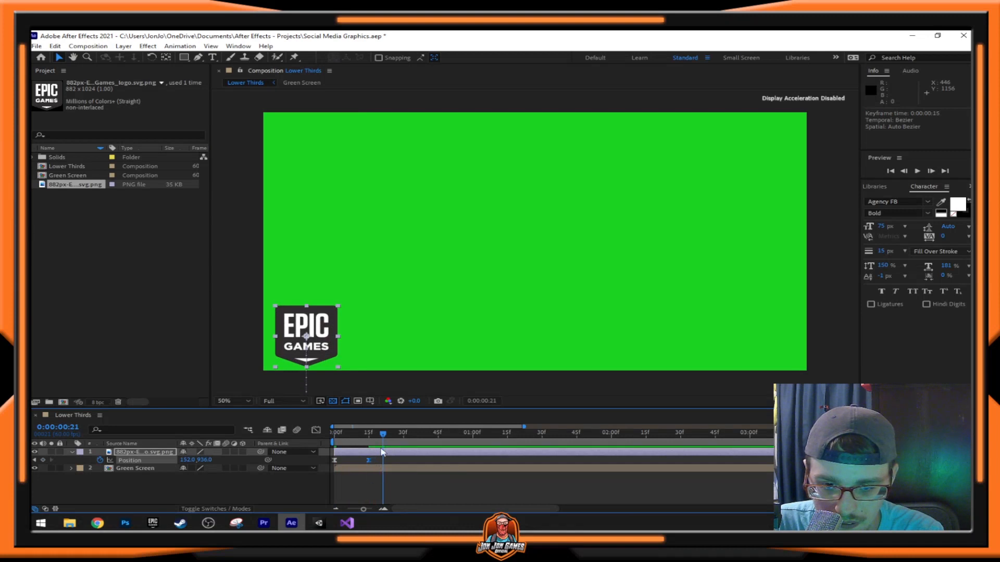
{"action": "key", "text": "Home"}
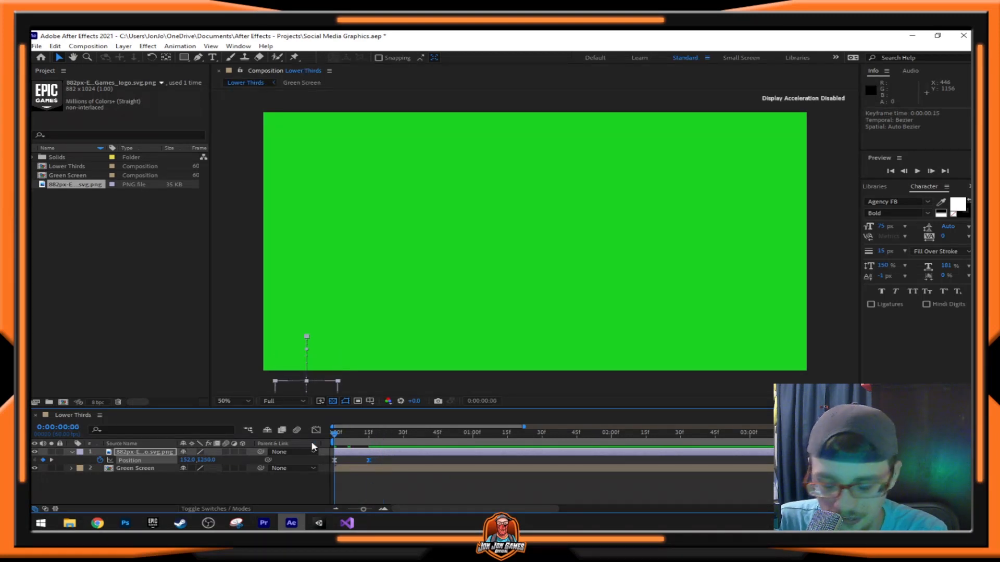
{"action": "key", "text": "ctrl+s"}
{"action": "key", "text": "space"}
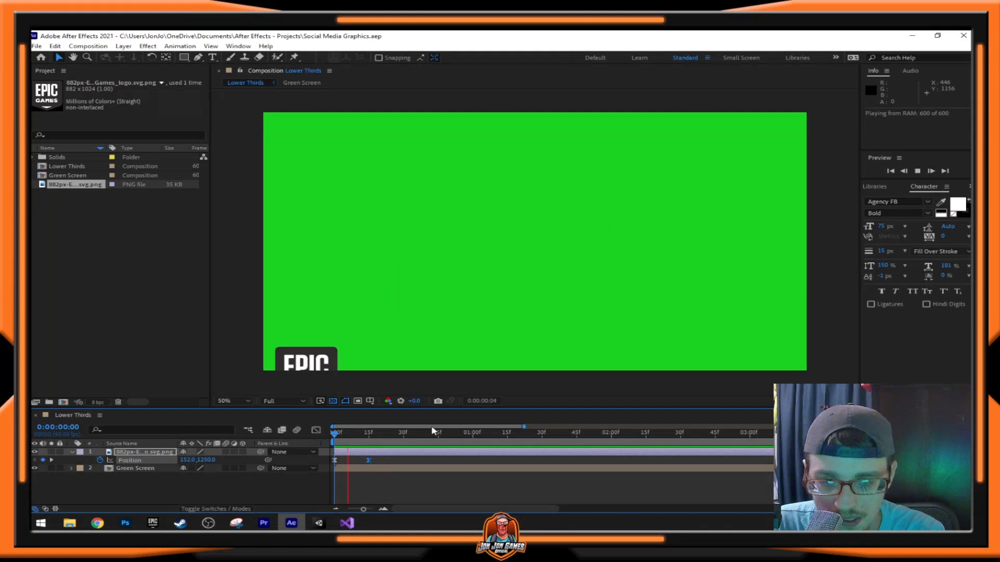
{"action": "key", "text": "space"}
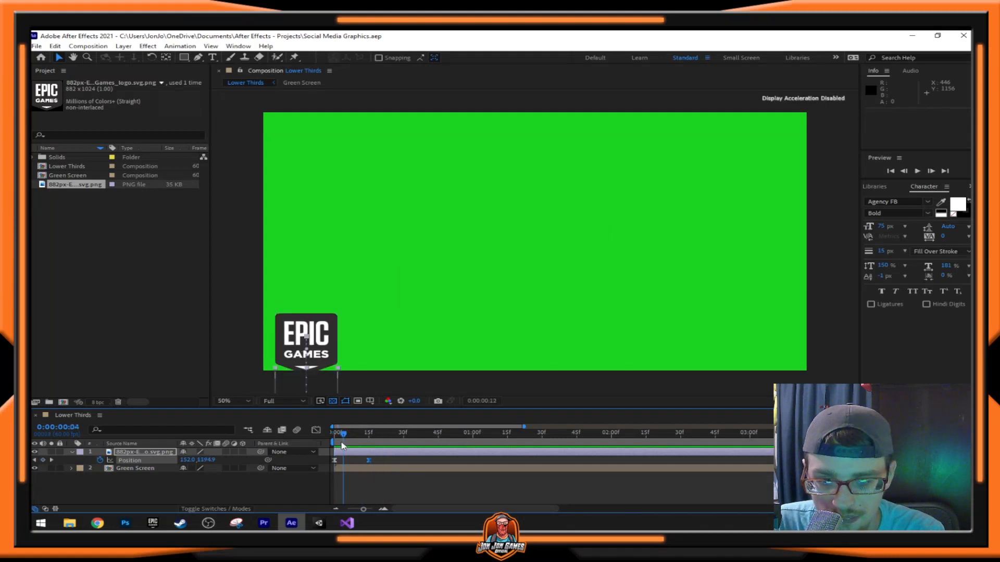
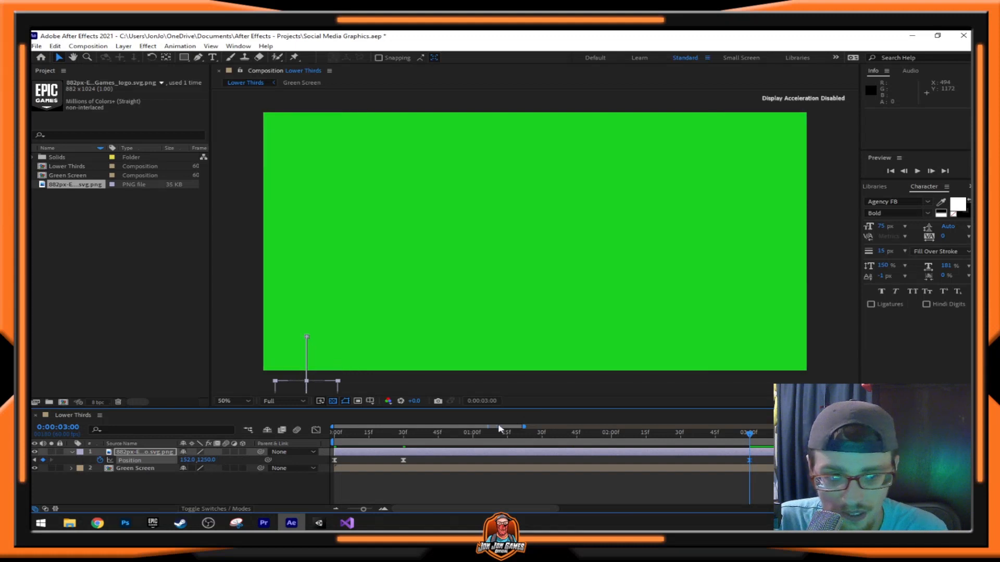
- Preview the logo's slide-in and slide-out from the start of the composition
{"action": "left_click_drag", "start_coordinate": [751, 434], "coordinate": [184, 452]}
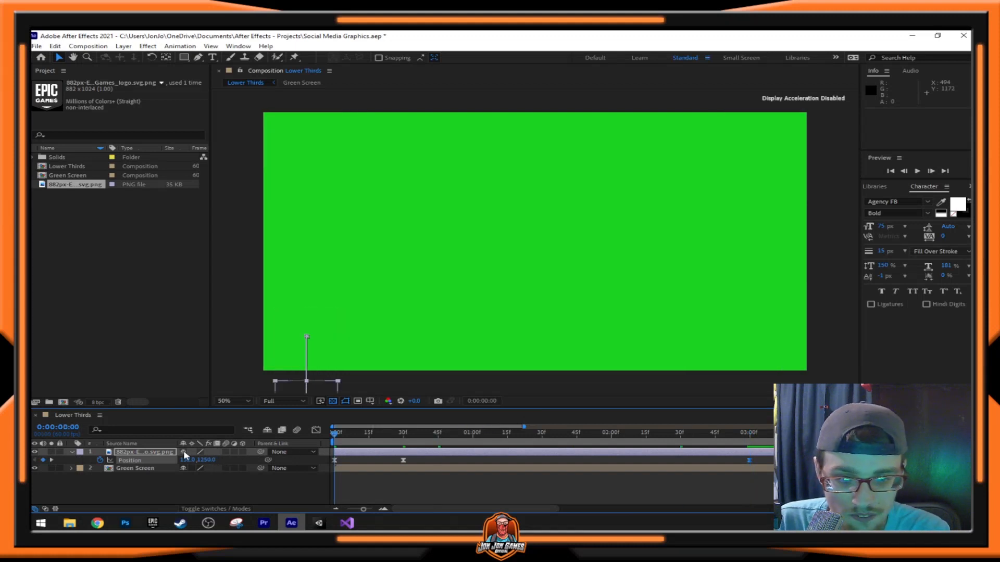
{"action": "key", "text": "space"}
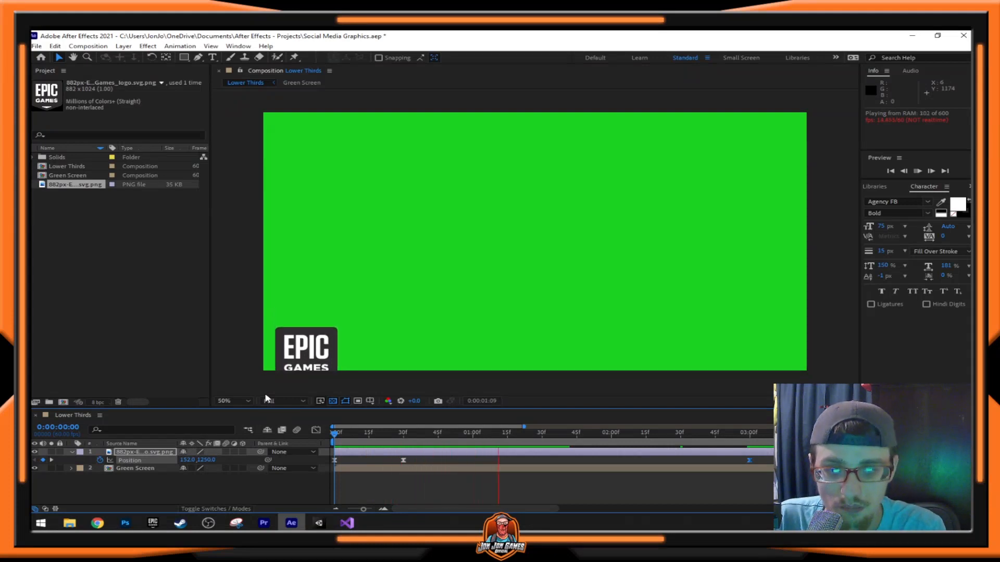
{"action": "key", "text": "space"}
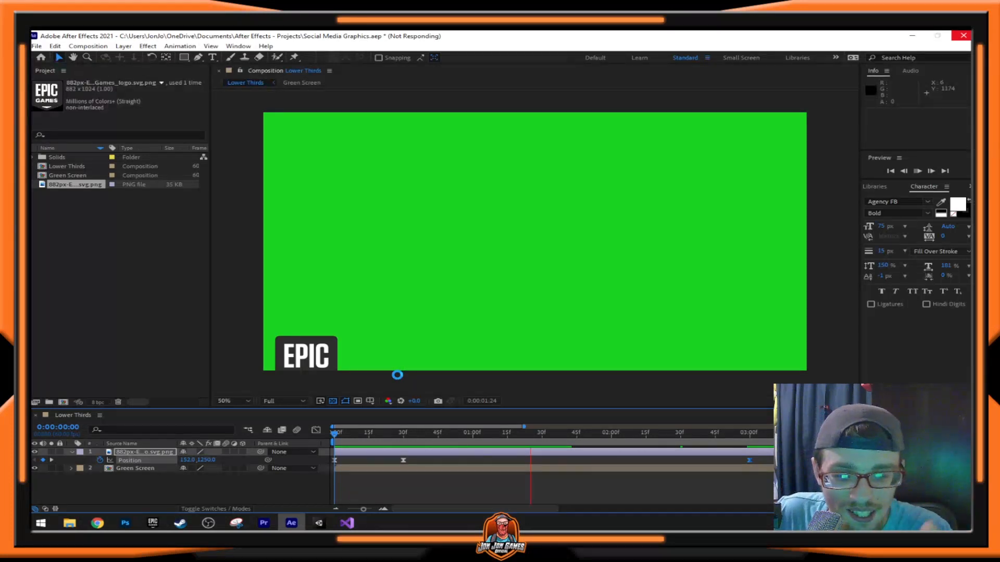
- Delete the logo's Position keyframe at 0:00:03:00
{"action": "left_click", "coordinate": [756, 432]}
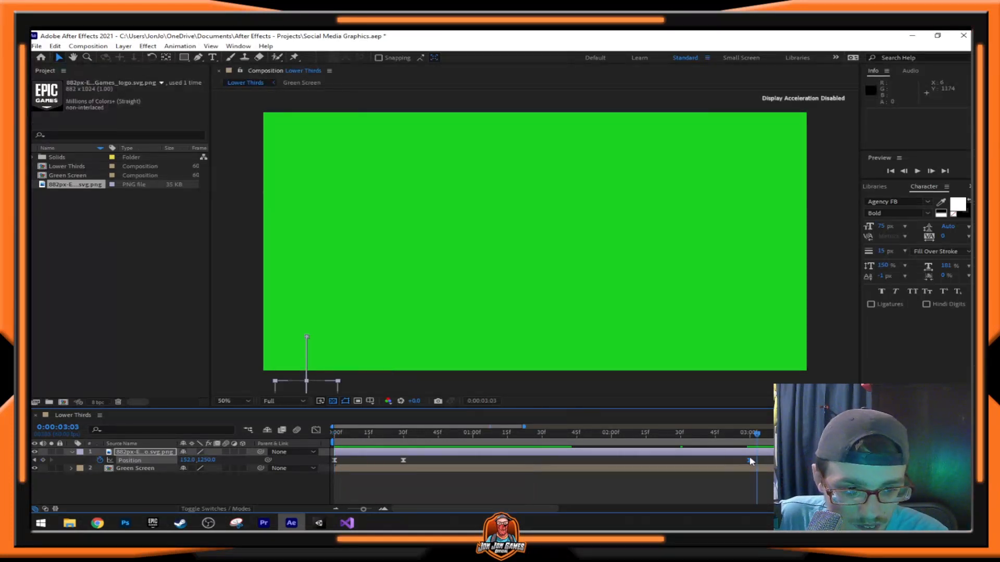
{"action": "left_click", "coordinate": [749, 459]}
{"action": "key", "text": "Delete"}
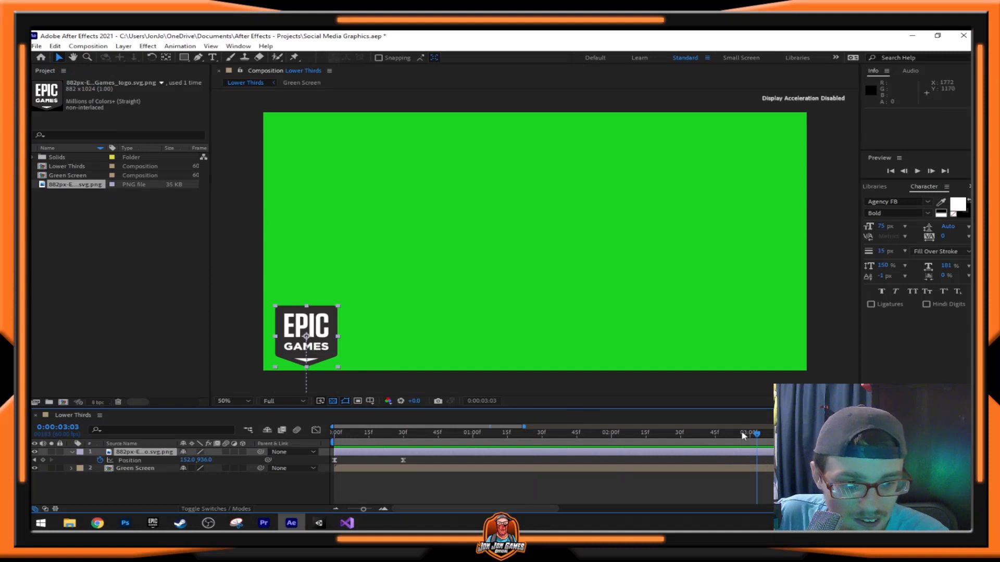
- Add a Position keyframe for the logo at 0:00:00:45, keeping its on-screen position
{"action": "left_click_drag", "start_coordinate": [756, 463], "coordinate": [439, 463]}
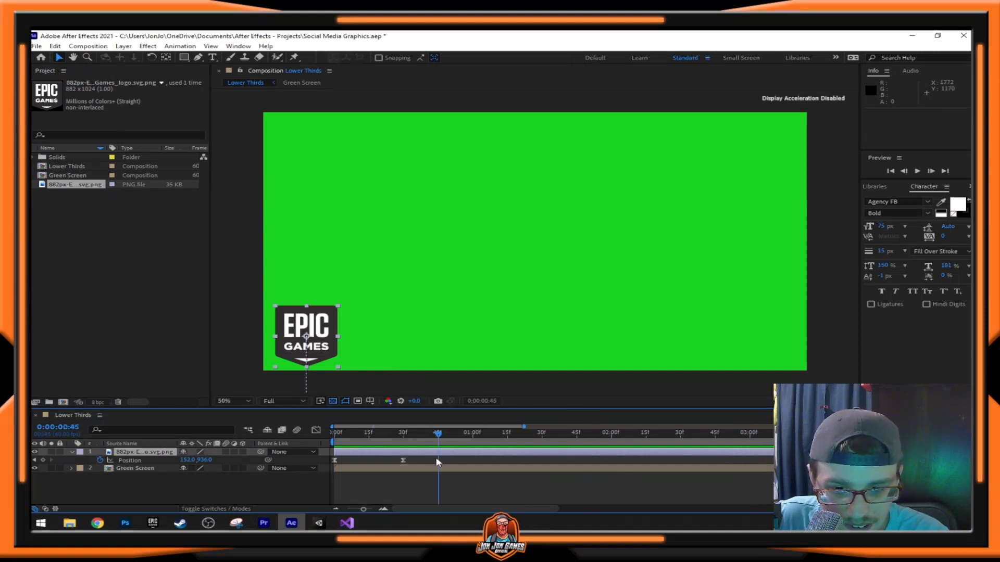
{"action": "key", "text": "Page_Up"}
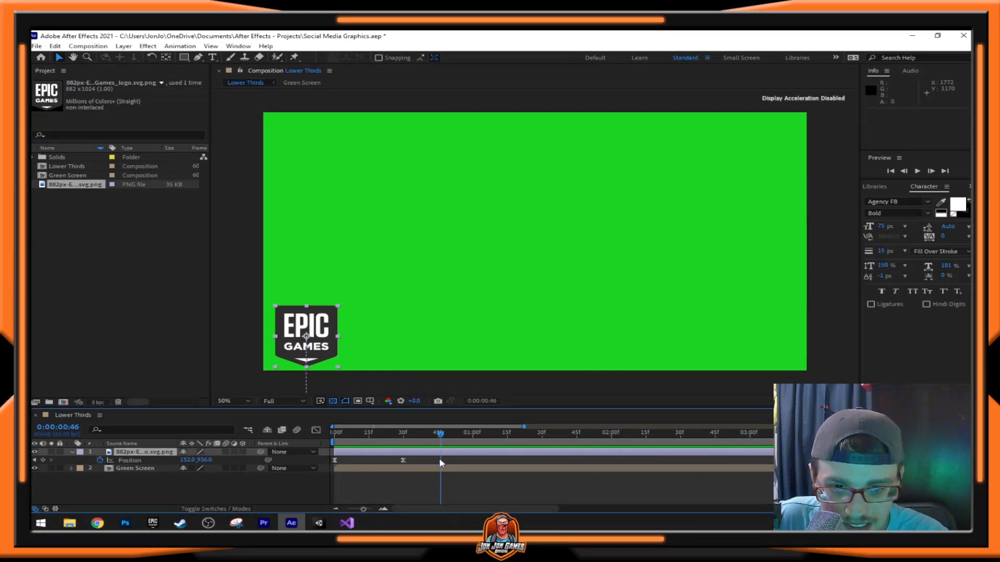
{"action": "key", "text": "Page_Up"}
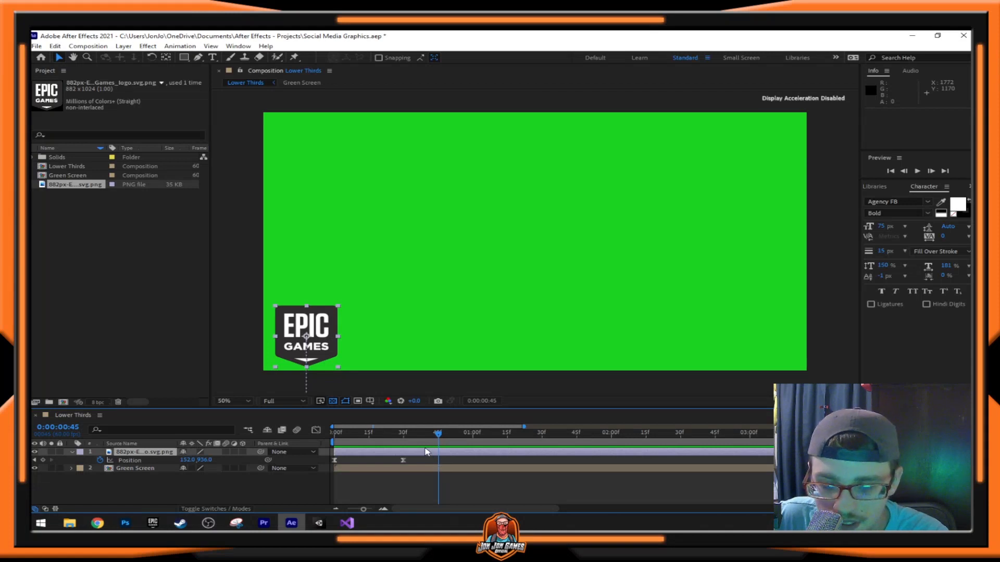
{"action": "left_click", "coordinate": [43, 460]}
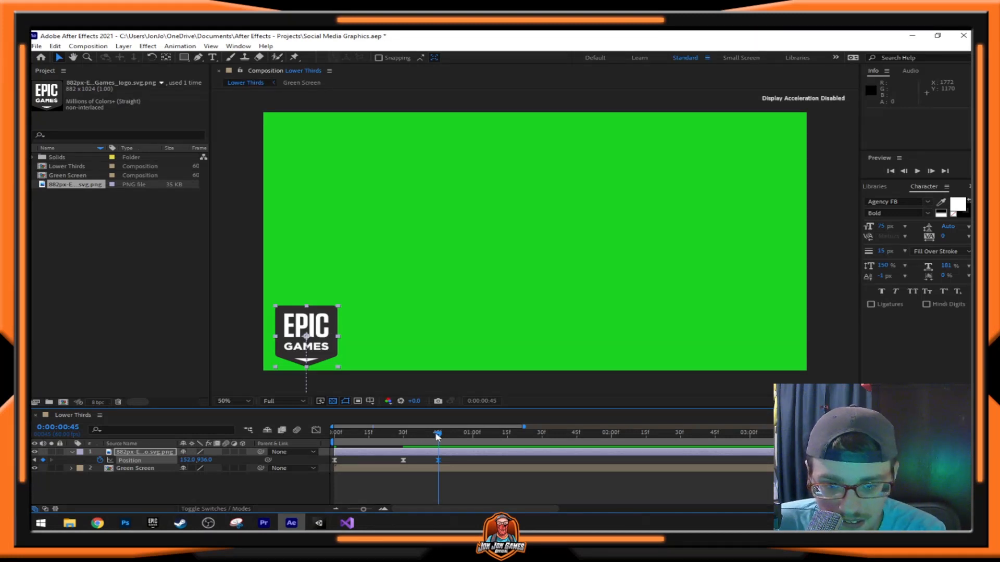
- Add a Position keyframe at 0:00:04:45 that holds the logo at its on-screen position
{"action": "mouse_move", "coordinate": [437, 436]}
{"action": "left_mouse_down"}
{"action": "mouse_move", "coordinate": [336, 436]}
{"action": "mouse_move", "coordinate": [411, 437]}
{"action": "mouse_move", "coordinate": [445, 452]}
{"action": "left_mouse_up"}
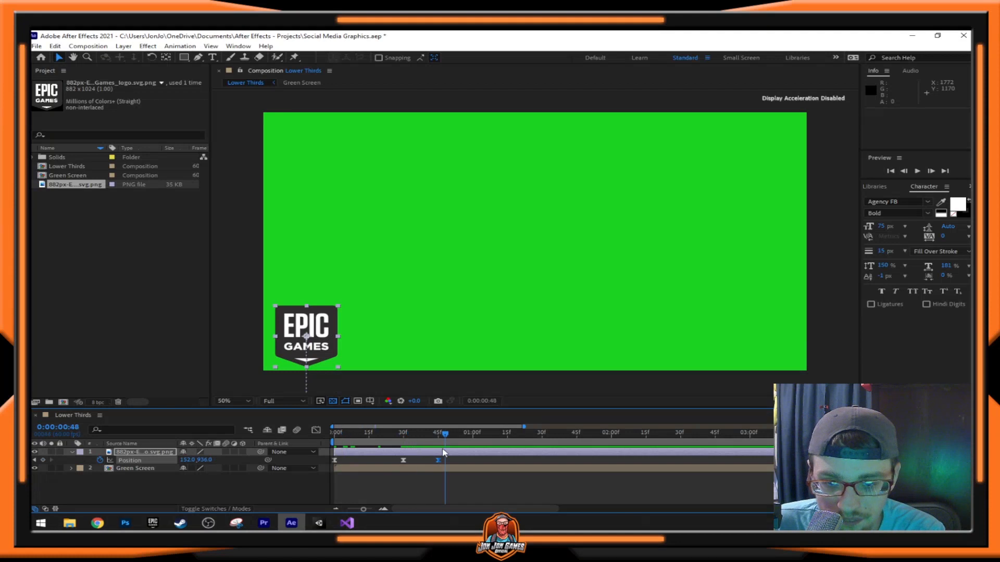
{"action": "key", "text": "space"}
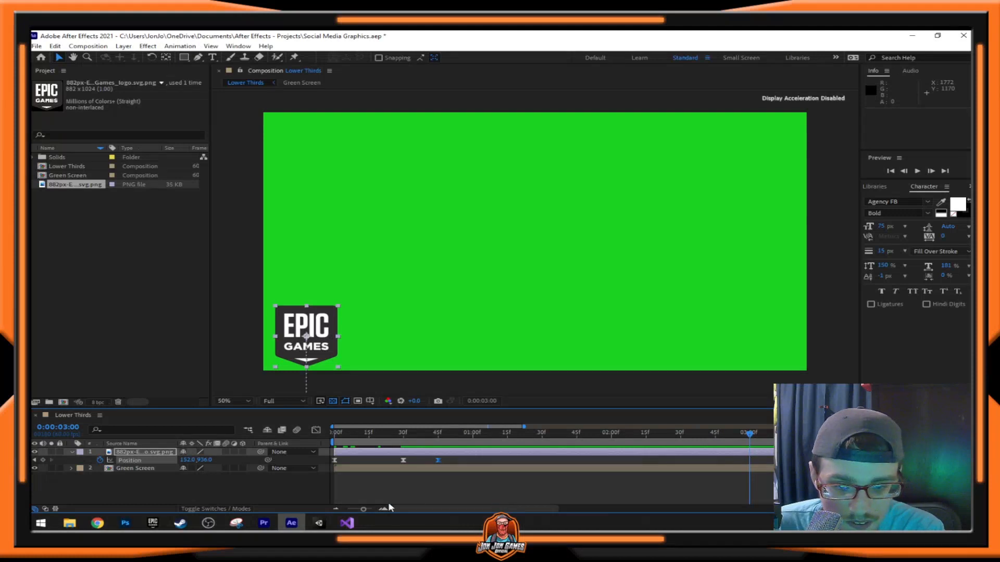
{"action": "left_click_drag", "start_coordinate": [356, 512], "coordinate": [343, 513]}
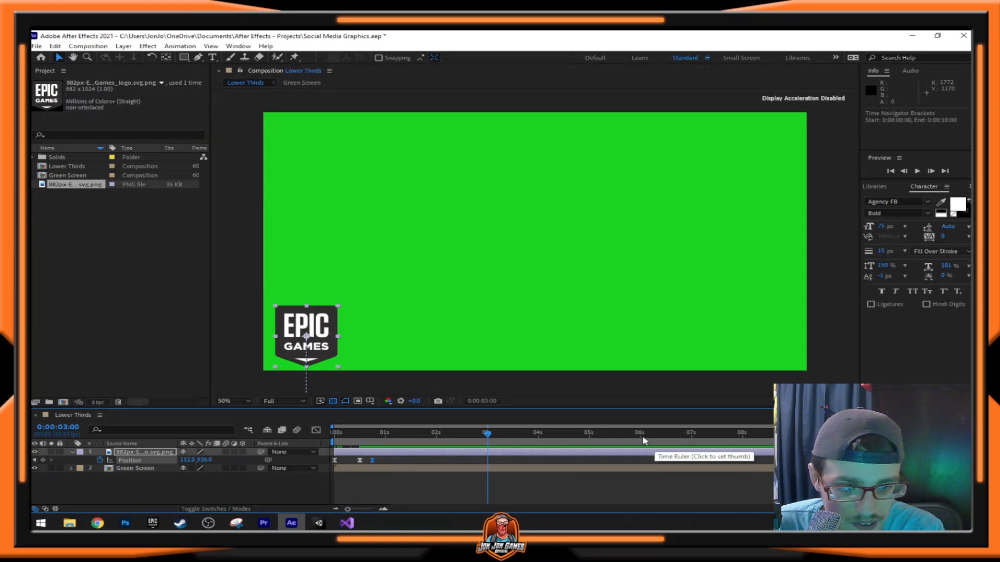
{"action": "left_click_drag", "start_coordinate": [348, 510], "coordinate": [353, 512]}
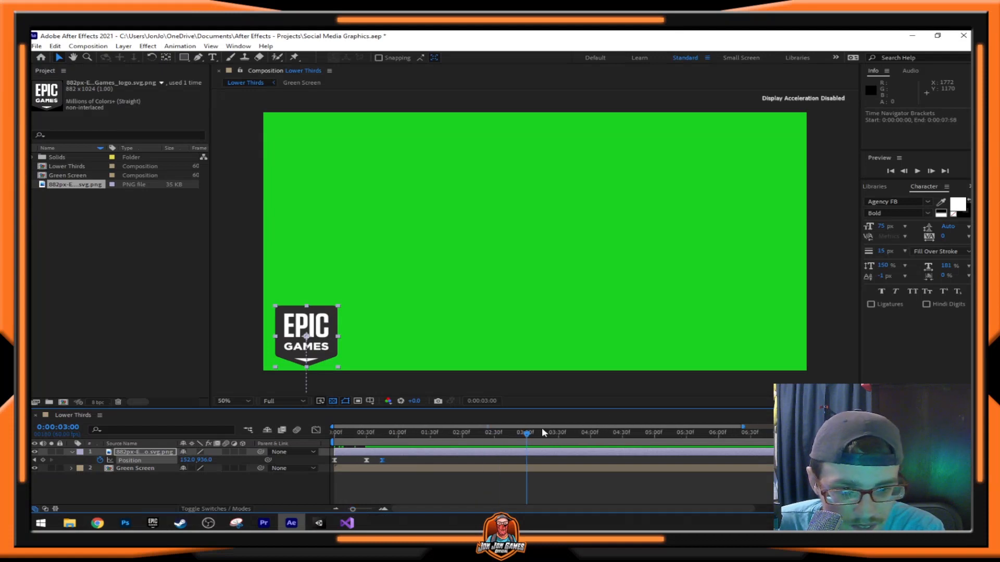
{"action": "left_click_drag", "start_coordinate": [540, 430], "coordinate": [655, 442]}
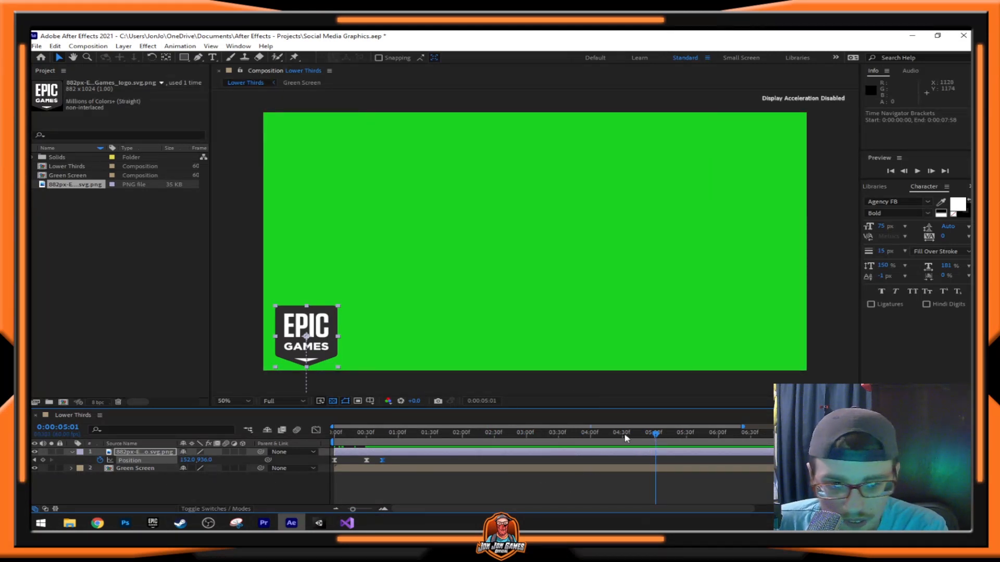
{"action": "left_click_drag", "start_coordinate": [656, 441], "coordinate": [632, 449]}
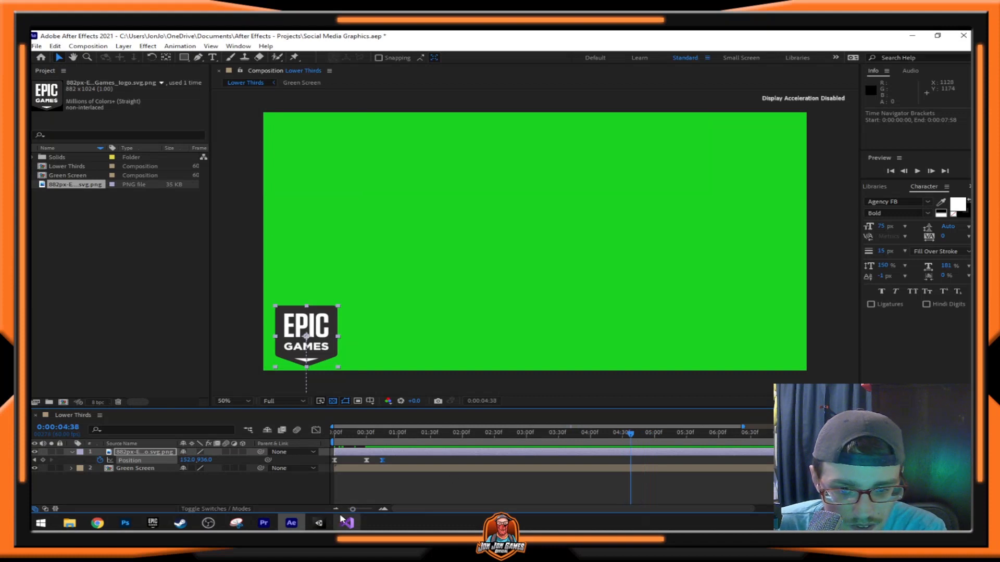
{"action": "left_click_drag", "start_coordinate": [348, 510], "coordinate": [363, 510]}
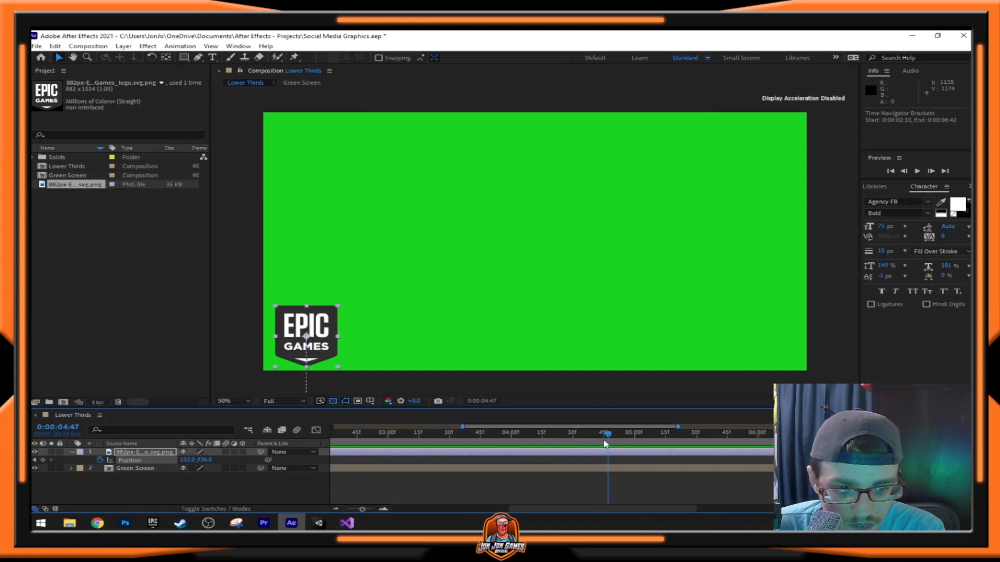
{"action": "left_click", "coordinate": [45, 461]}
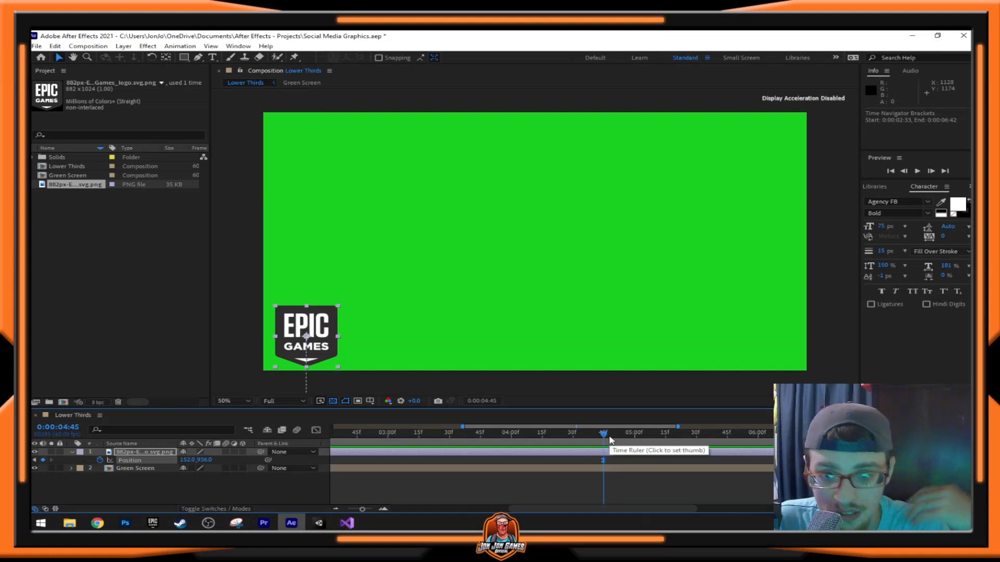
- Add a Position keyframe at 0:00:05:00 and set the logo's Y position to 1250 so it sits below the frame
{"action": "left_click", "coordinate": [630, 437]}
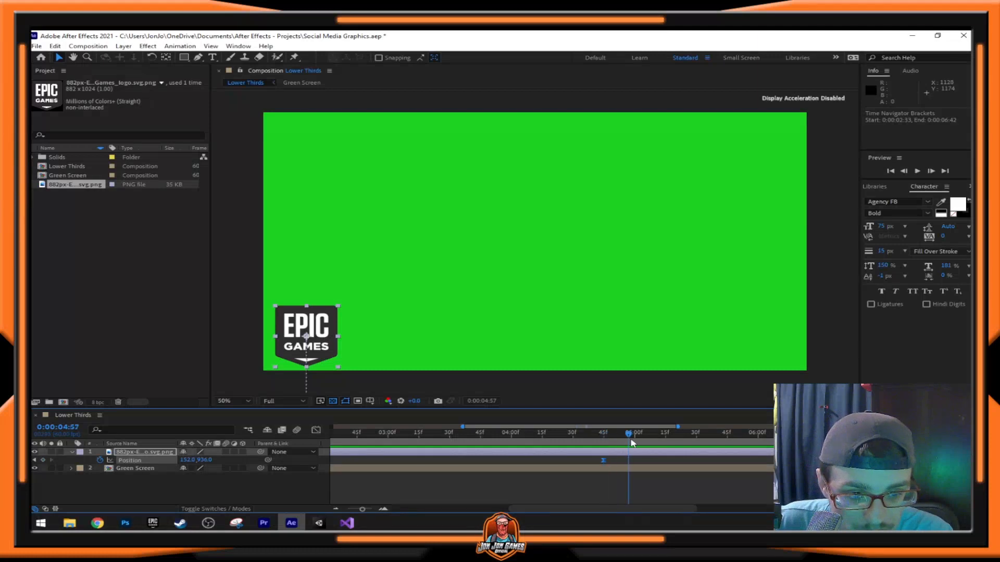
{"action": "key", "text": "Page_Up"}
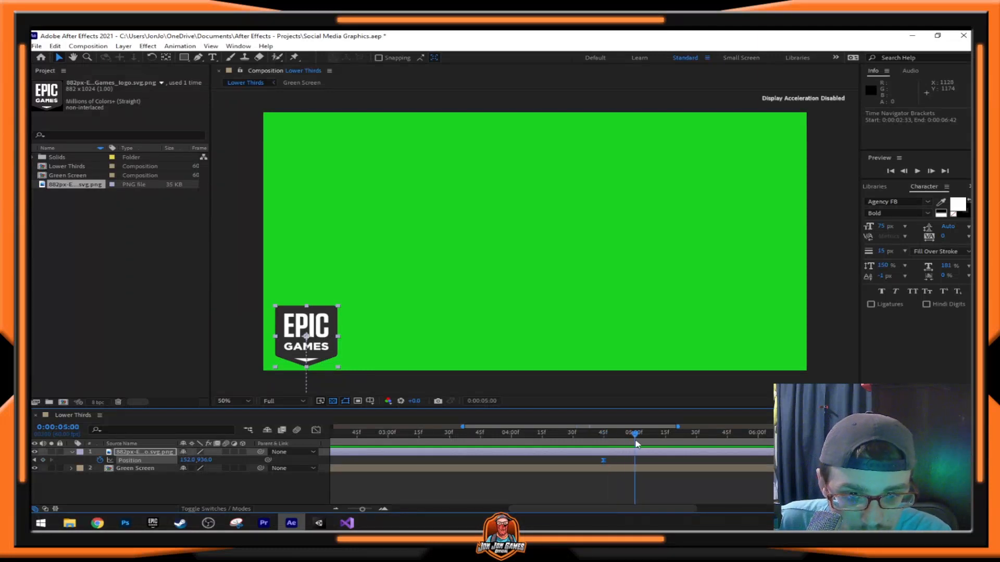
{"action": "left_click", "coordinate": [43, 461]}
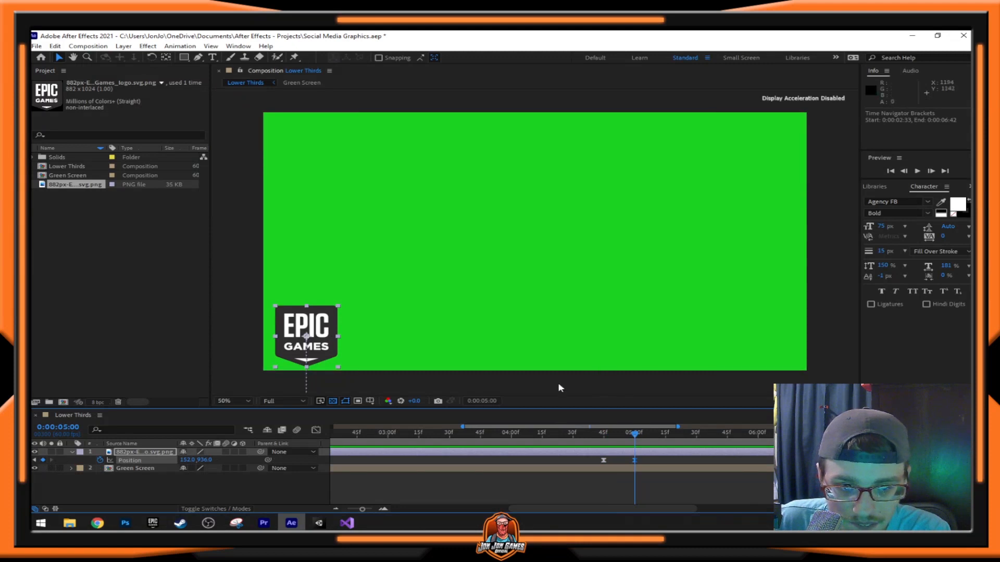
{"action": "left_click", "coordinate": [204, 460]}
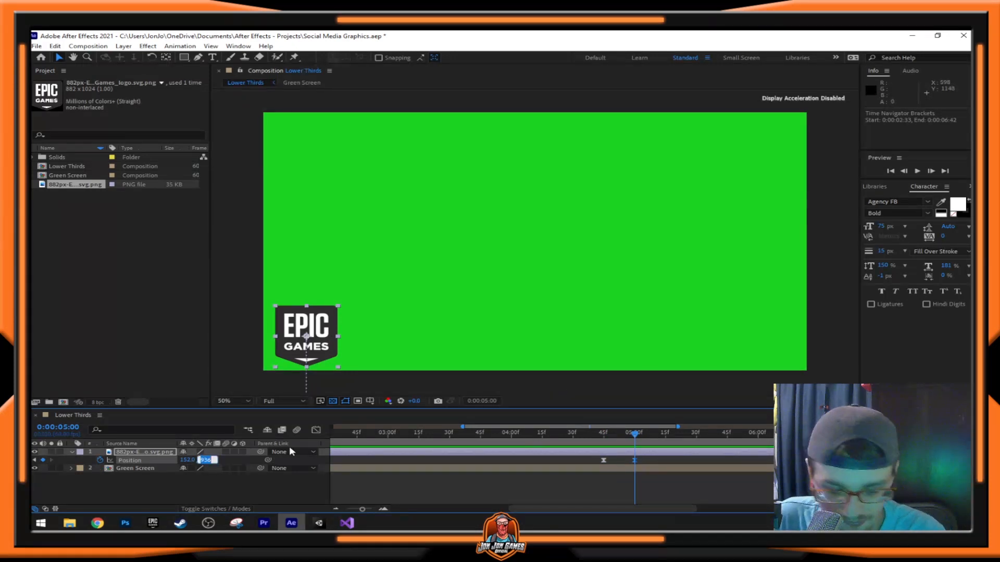
{"action": "type", "text": "155"}
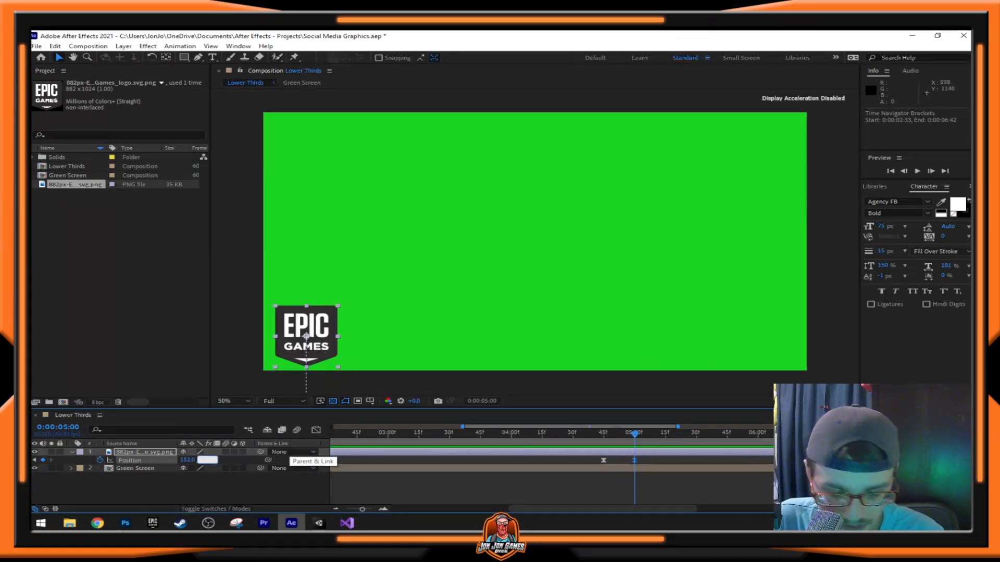
{"action": "type", "text": "0"}
{"action": "key", "text": "Return"}
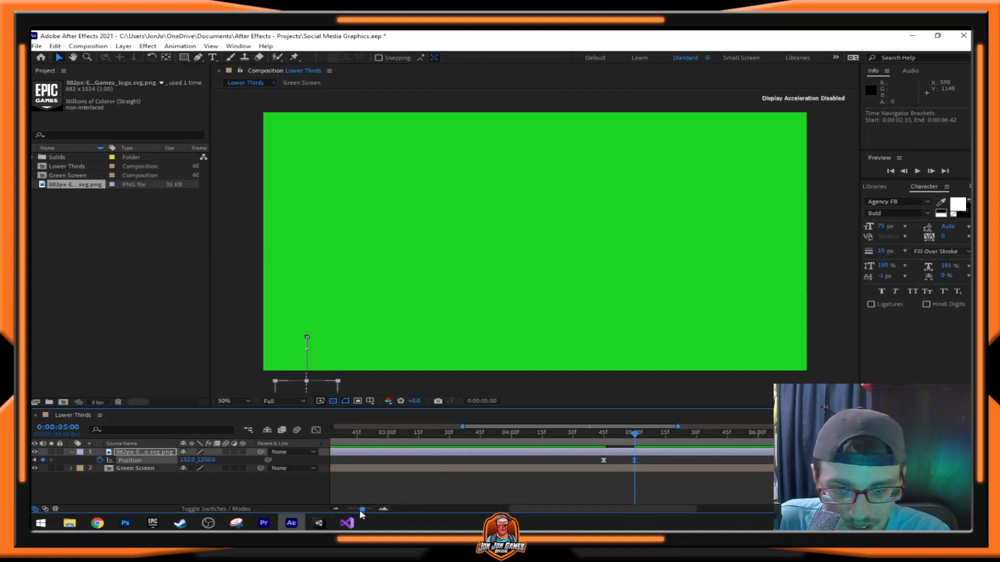
- Return to the start of the Lower Thirds composition and save the project
{"action": "left_click_drag", "start_coordinate": [362, 510], "coordinate": [351, 509]}
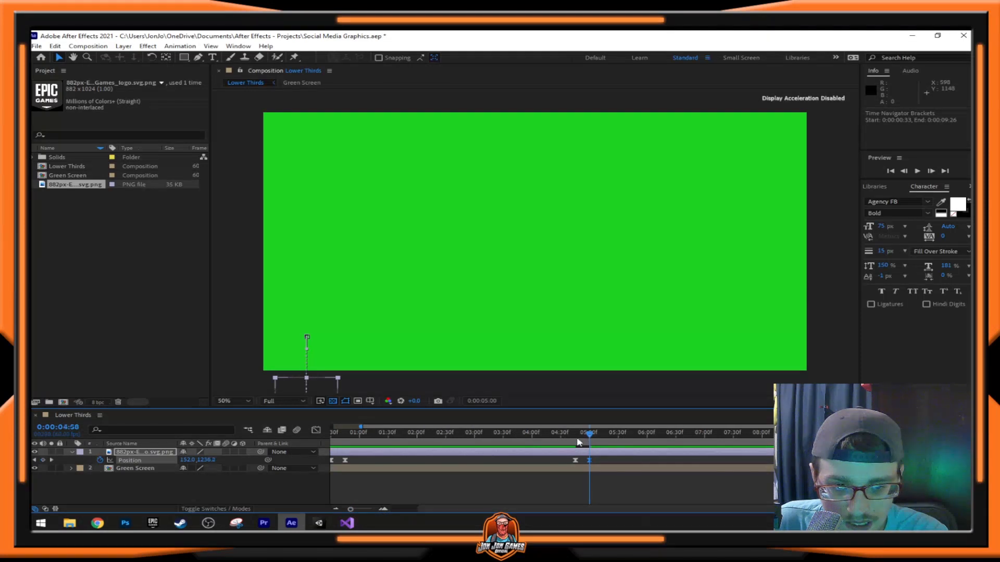
{"action": "key", "text": "Home"}
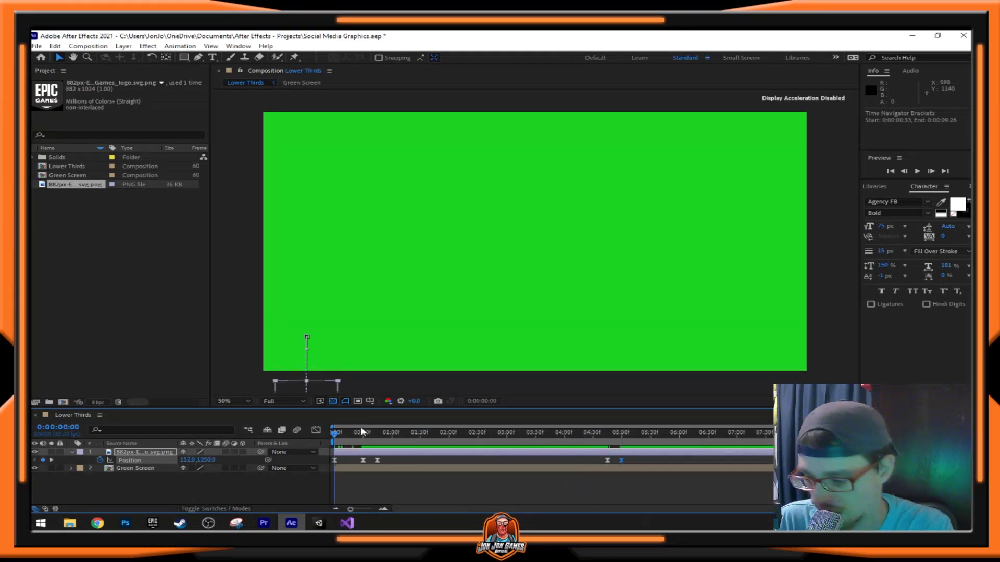
{"action": "key", "text": "ctrl+s"}
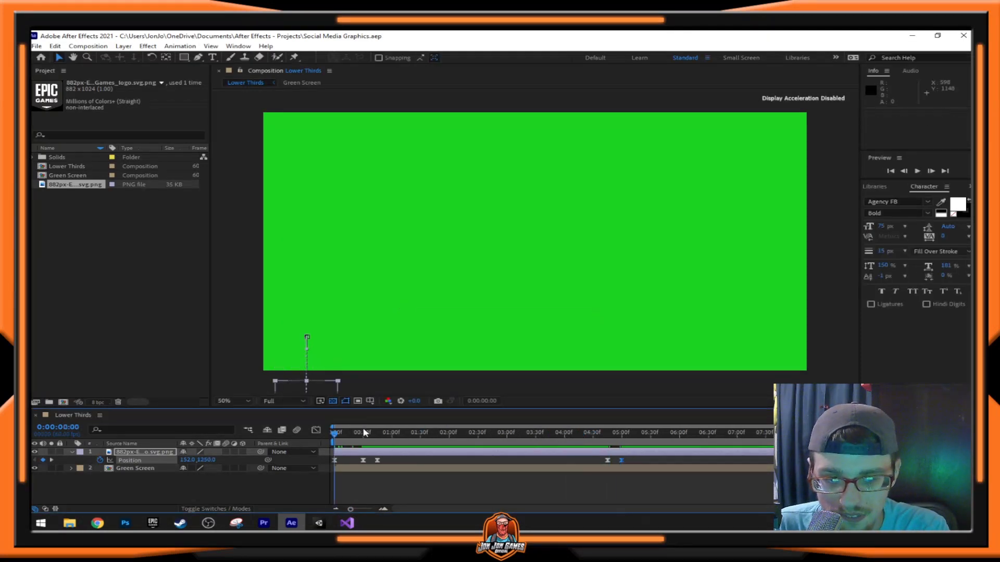
- Preview the logo's slide-in from the start and its slide-out around 0:00:04:45 to 0:00:05:00
{"action": "key", "text": "space"}
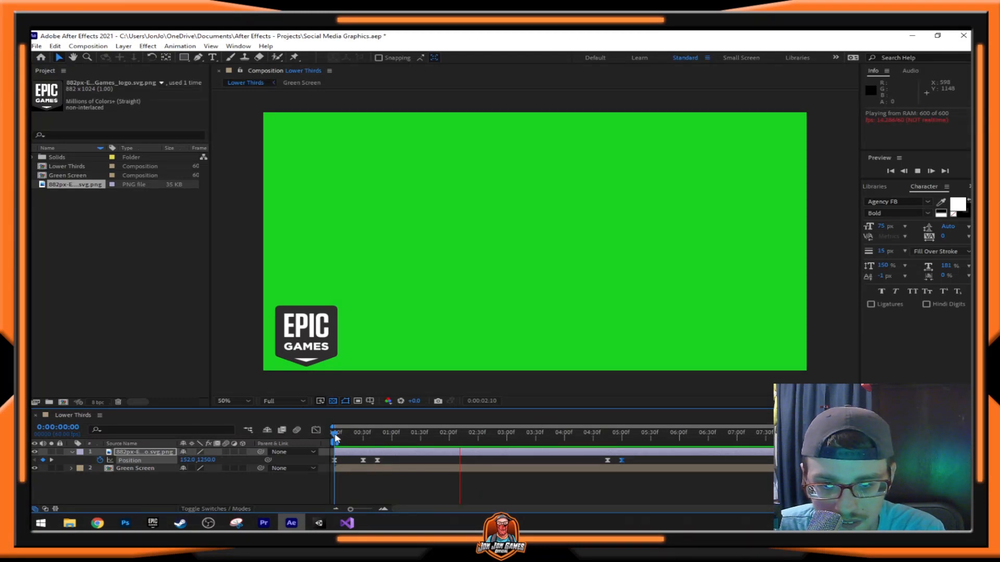
{"action": "key", "text": "space"}
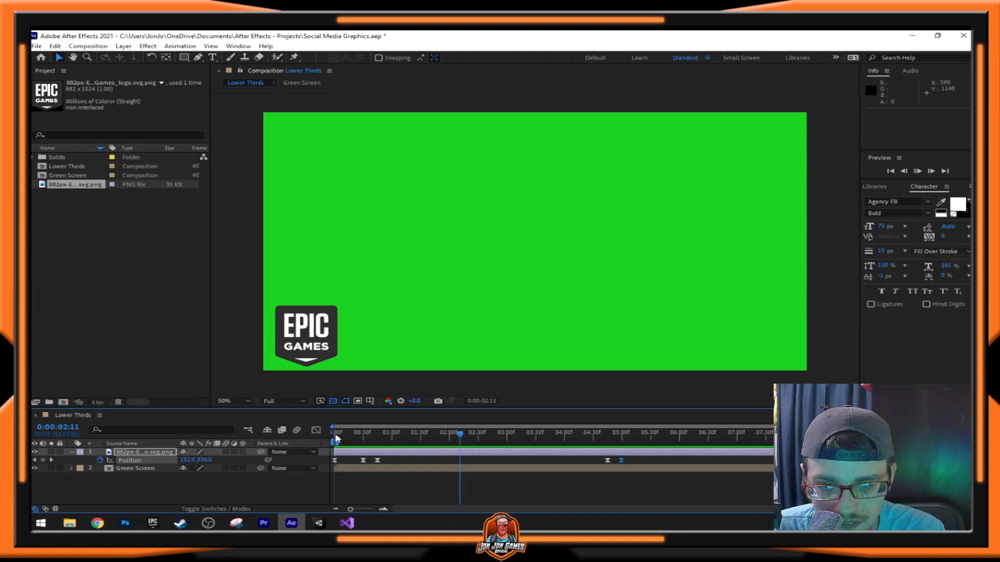
{"action": "left_click", "coordinate": [452, 435]}
{"action": "left_click_drag", "start_coordinate": [540, 443], "coordinate": [598, 443]}
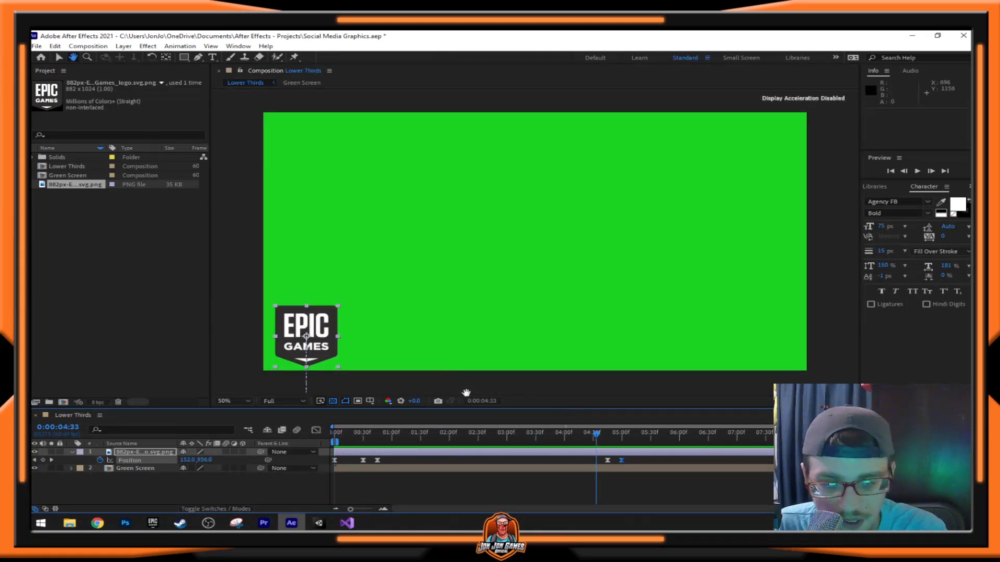
{"action": "key", "text": "space"}
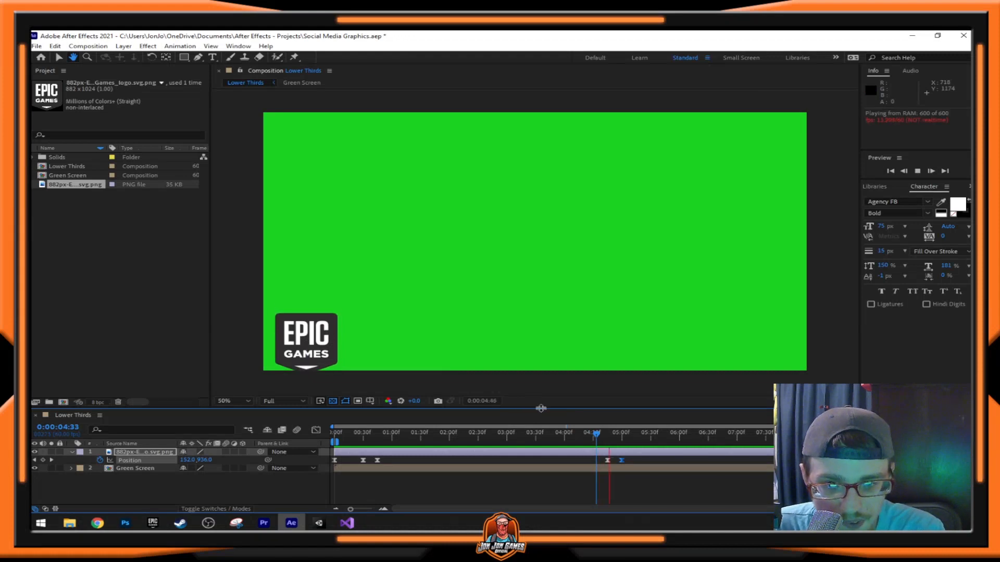
{"action": "left_click", "coordinate": [628, 440]}
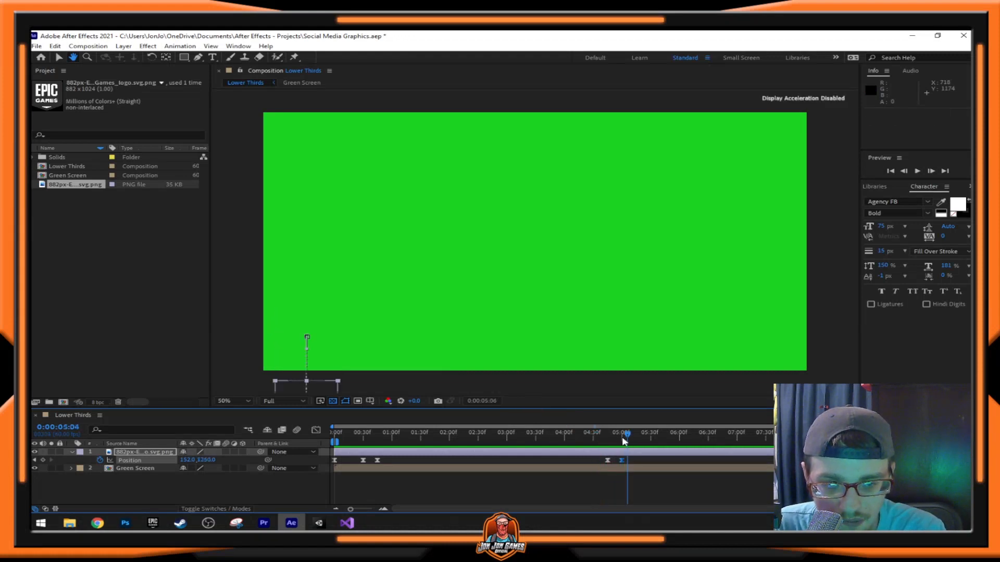
{"action": "left_click_drag", "start_coordinate": [622, 439], "coordinate": [643, 453]}
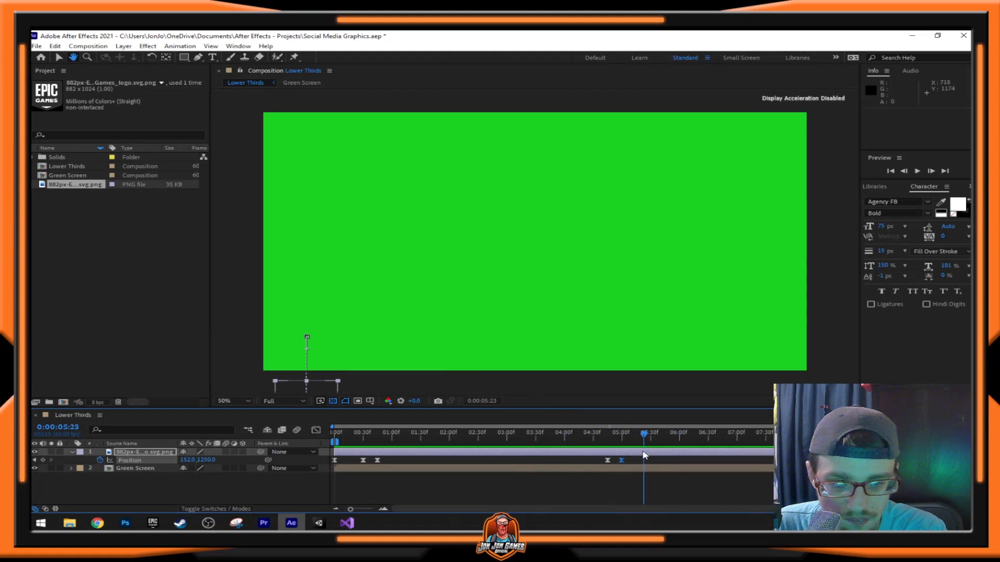
- Extend the work area to the composition's full 10 seconds and delete the logo's Position keyframe at 0:00:00:00
{"action": "key", "text": "Home"}
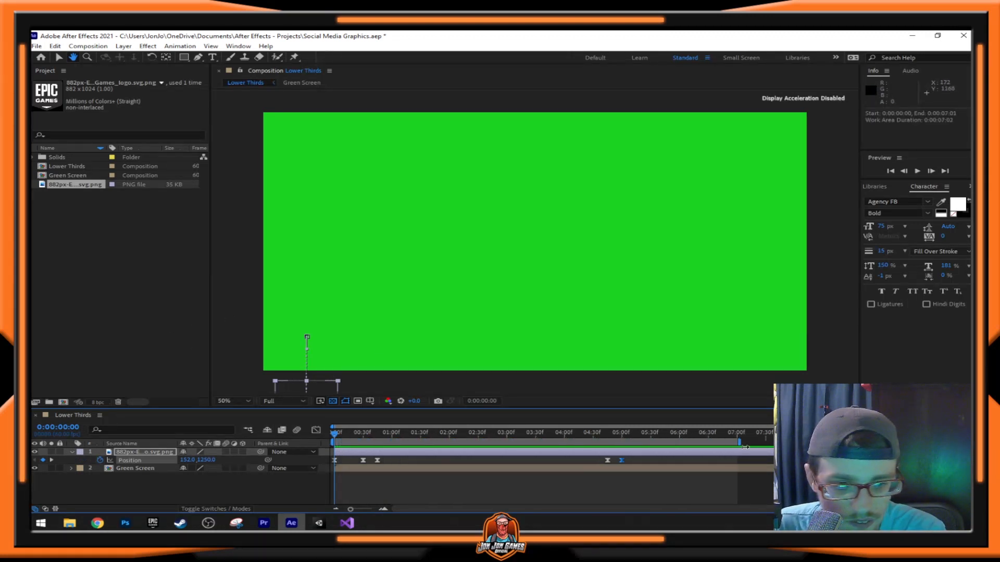
{"action": "left_click_drag", "start_coordinate": [817, 442], "coordinate": [851, 442]}
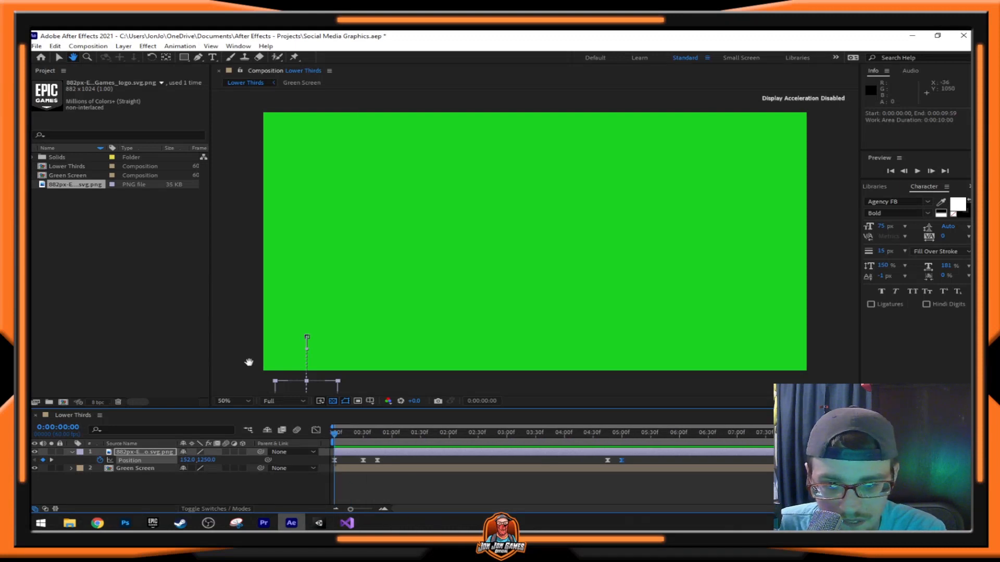
{"action": "left_click", "coordinate": [43, 461]}
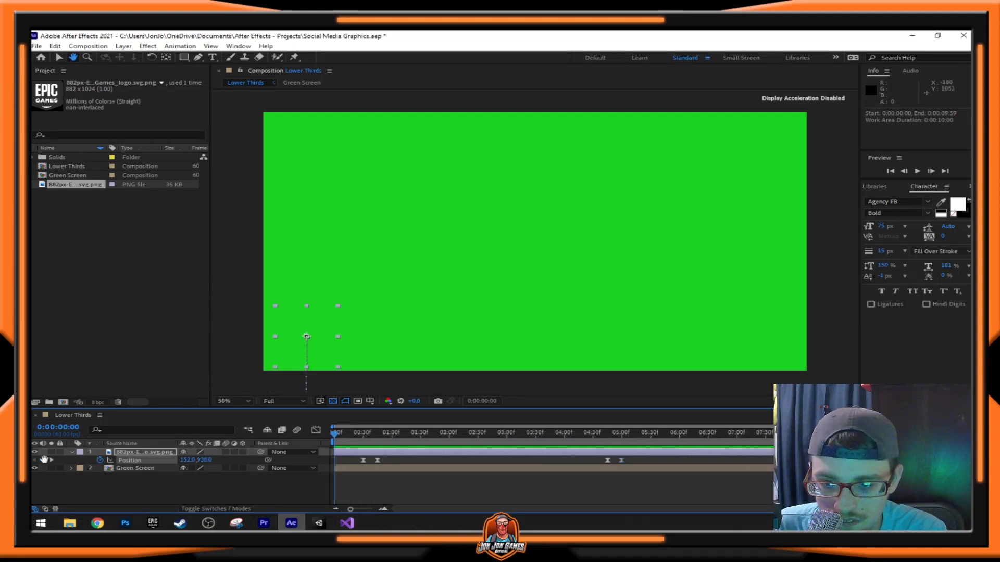
{"action": "left_click", "coordinate": [59, 57]}
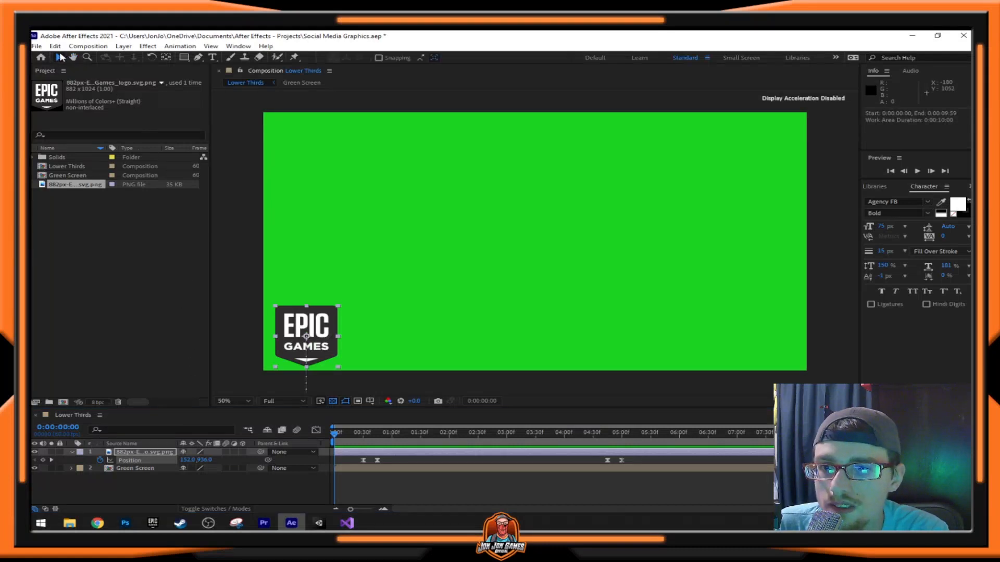
{"action": "left_click", "coordinate": [72, 452]}
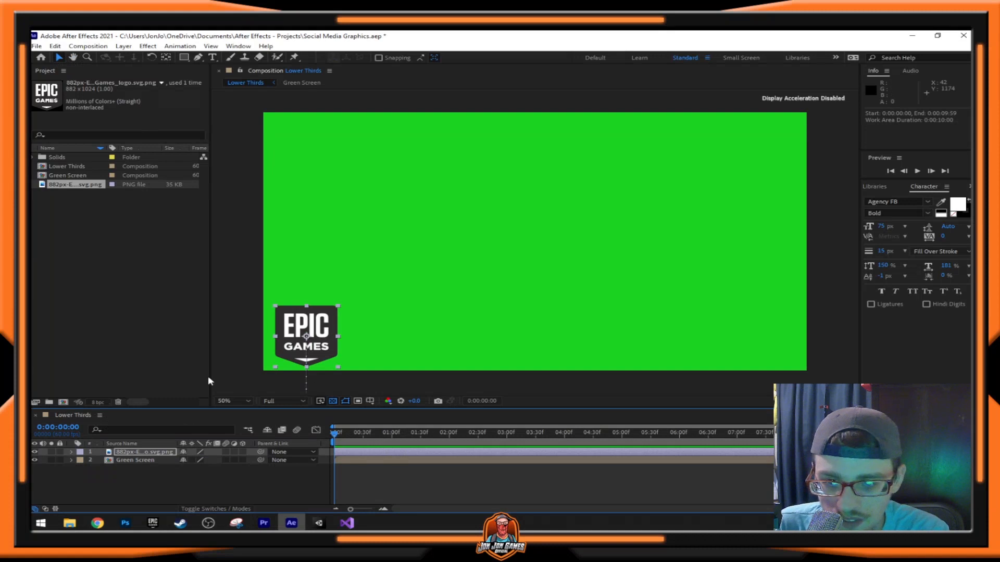
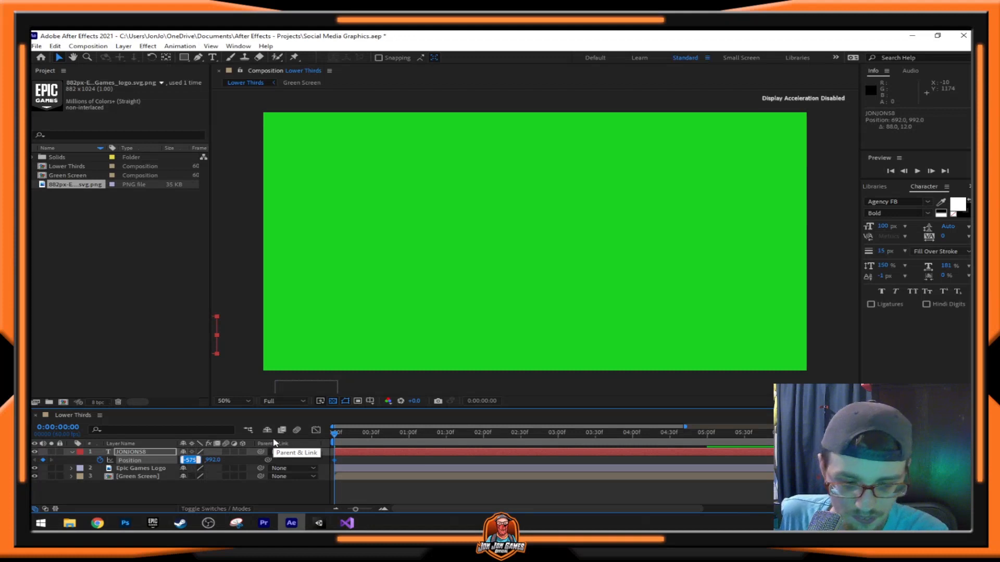
- Set the gamertag text's X position to -575 at 0:00:00:00 and preview the start of the animation
{"action": "left_click", "coordinate": [151, 483]}
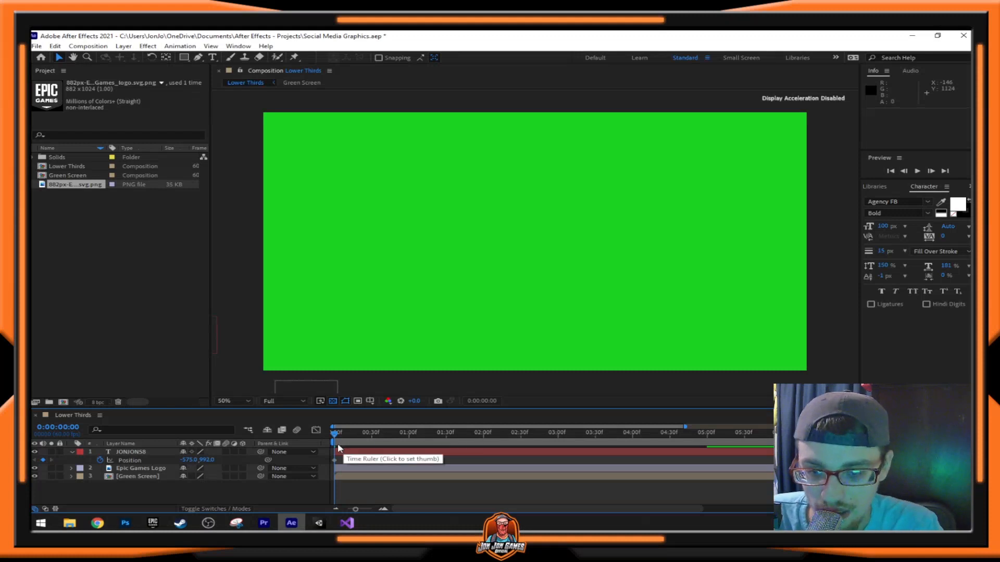
{"action": "left_click", "coordinate": [335, 460]}
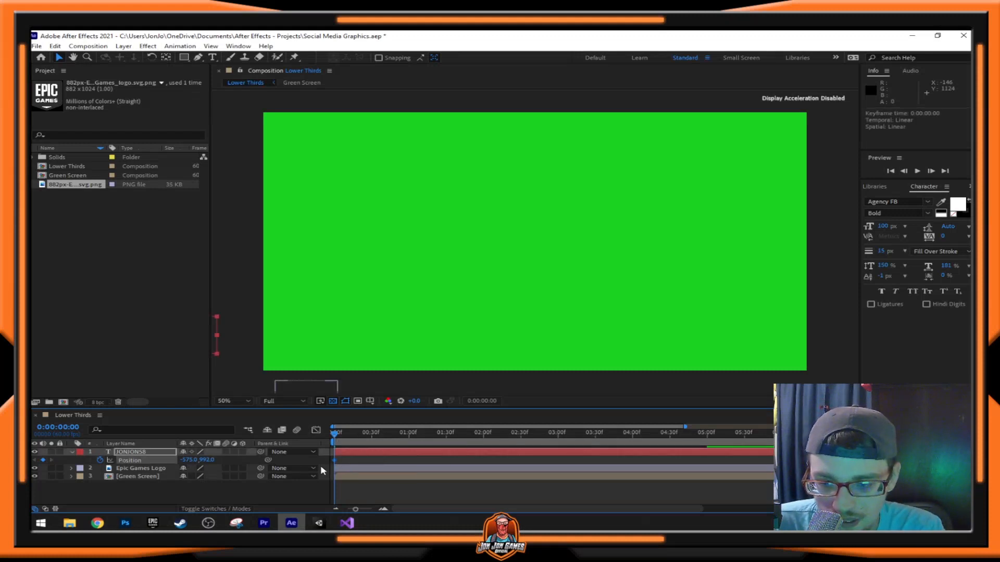
{"action": "key", "text": "space"}
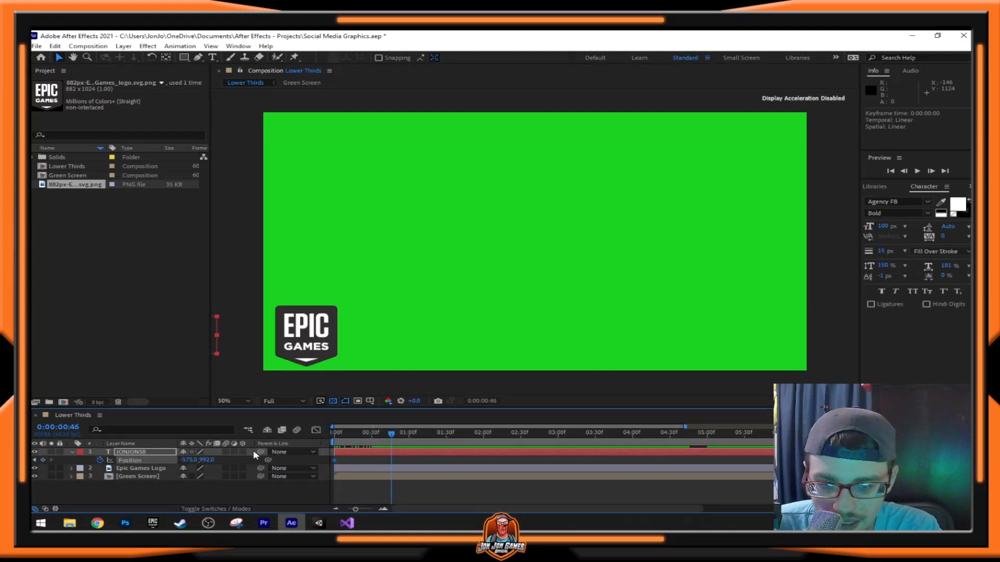
- Show only the Epic Games Logo layer's Position keyframes and add a Position keyframe for the gamertag text at 0:00:00:30
{"action": "left_click", "coordinate": [73, 469]}
{"action": "scroll", "coordinate": [229, 461], "scroll_direction": "down", "scroll_amount": 1}
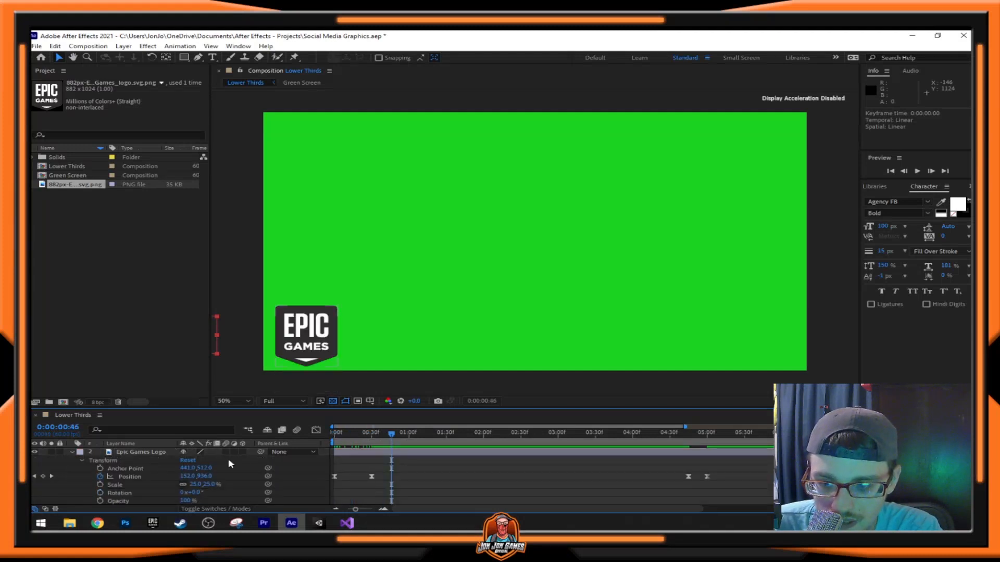
{"action": "left_click", "coordinate": [72, 452]}
{"action": "left_click", "coordinate": [151, 468]}
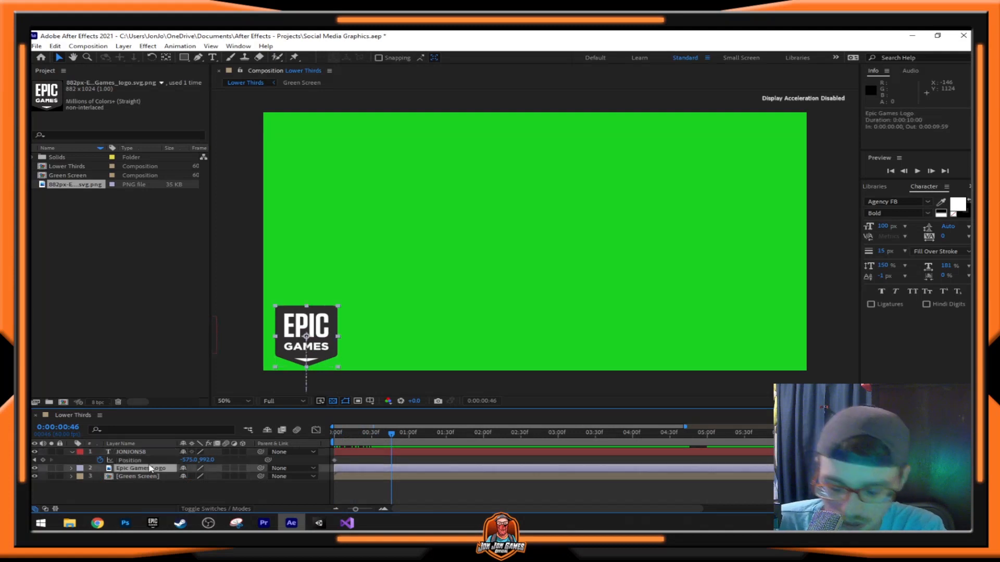
{"action": "key", "text": "p"}
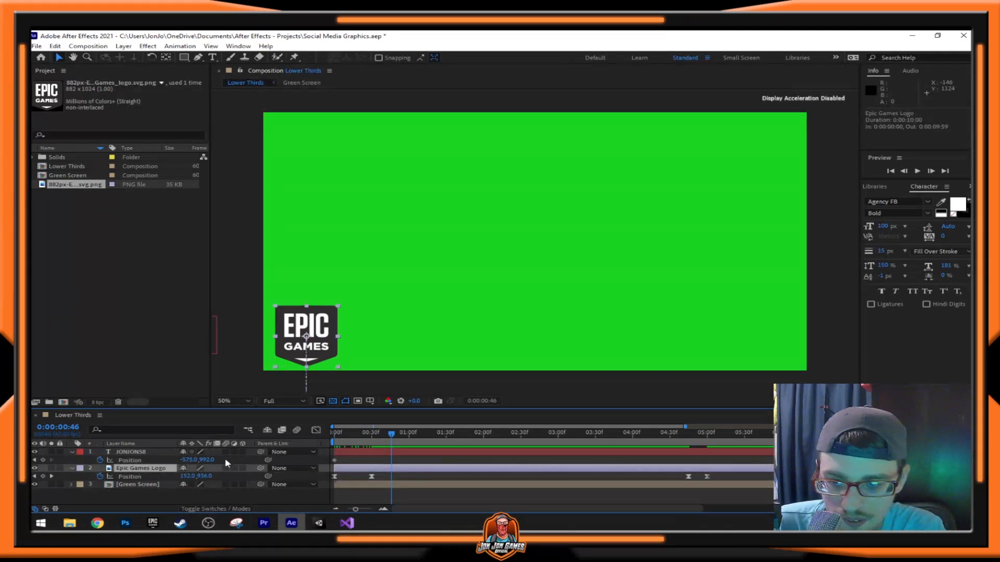
{"action": "mouse_move", "coordinate": [360, 441]}
{"action": "left_mouse_down"}
{"action": "mouse_move", "coordinate": [326, 441]}
{"action": "mouse_move", "coordinate": [392, 443]}
{"action": "mouse_move", "coordinate": [373, 442]}
{"action": "left_mouse_up"}
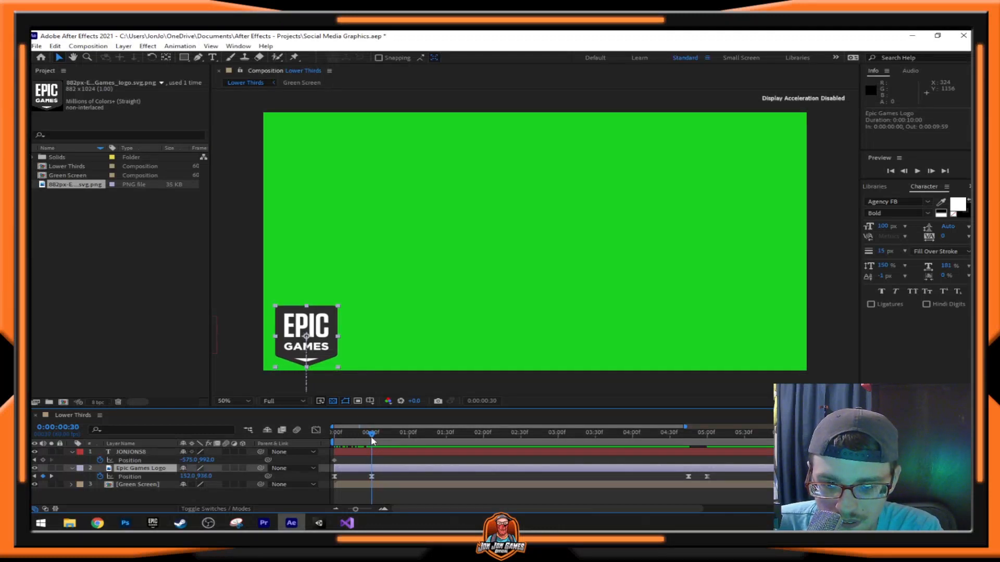
{"action": "left_click", "coordinate": [43, 460]}
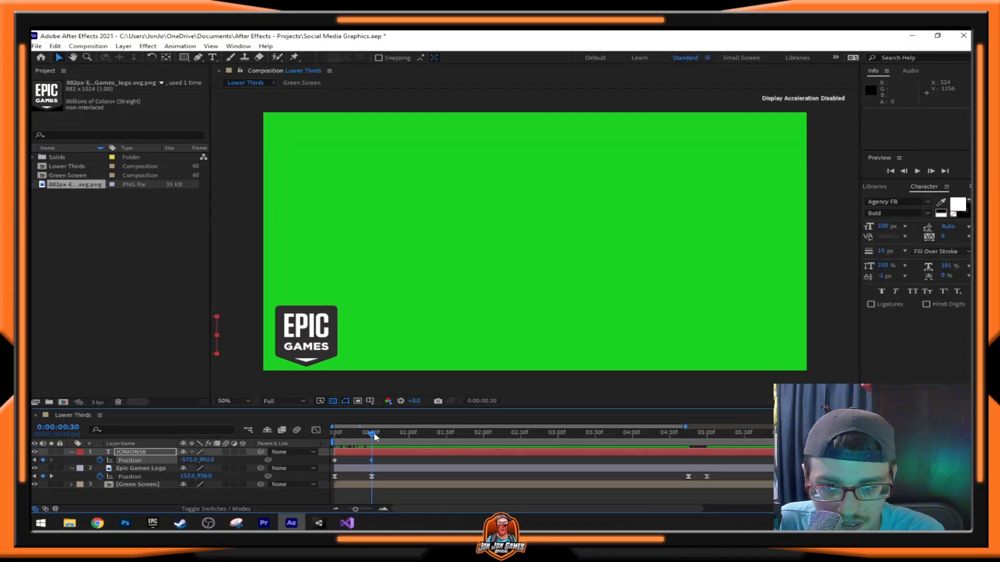
- Set the gamertag text's X position to 696 at 0:00:01:00 so it slides in beside the logo
{"action": "left_click_drag", "start_coordinate": [374, 436], "coordinate": [411, 448]}
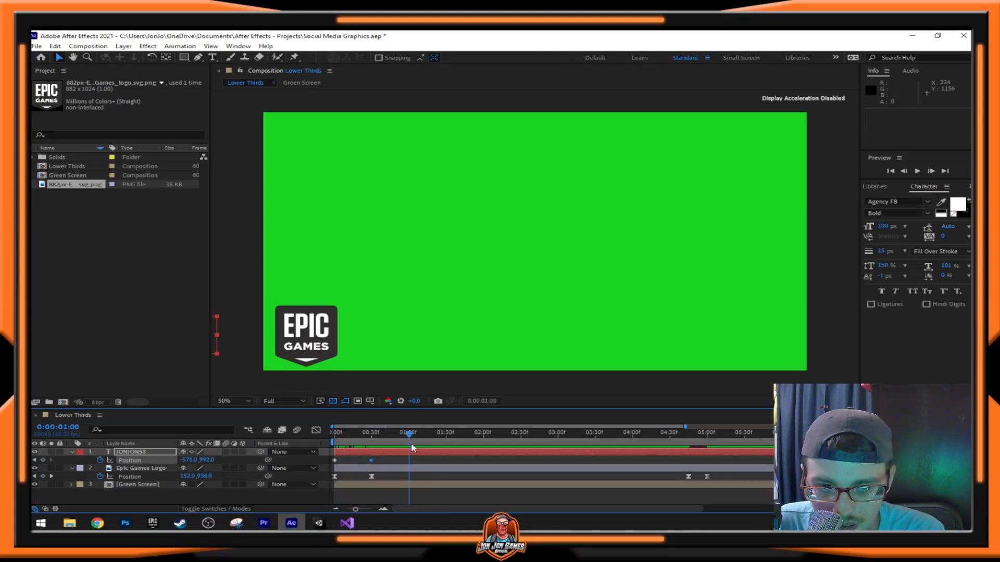
{"action": "mouse_move", "coordinate": [356, 509]}
{"action": "left_mouse_down"}
{"action": "mouse_move", "coordinate": [370, 508]}
{"action": "mouse_move", "coordinate": [342, 512]}
{"action": "left_mouse_up"}
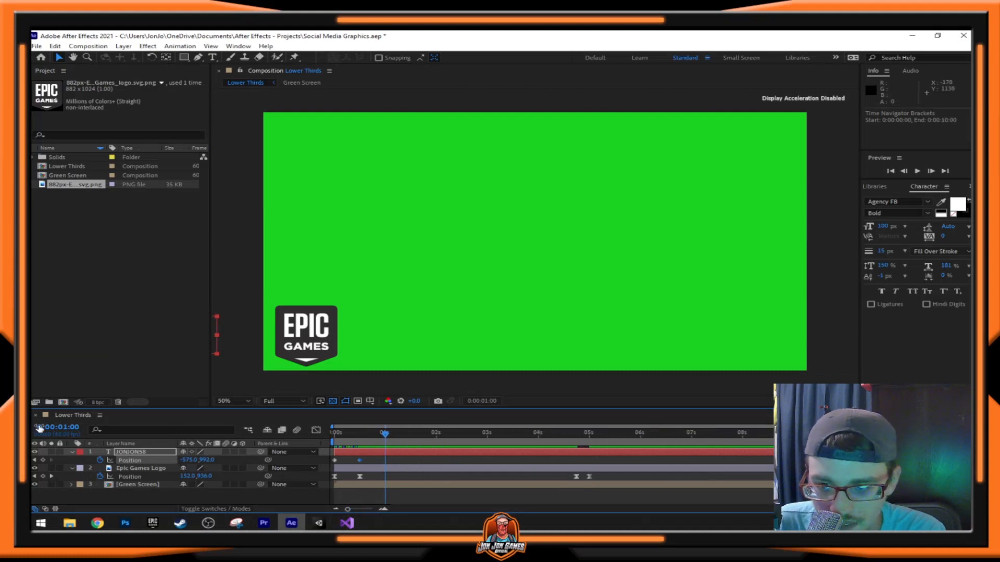
{"action": "left_click_drag", "start_coordinate": [183, 459], "coordinate": [217, 459]}
{"action": "left_click", "coordinate": [187, 460]}
{"action": "type", "text": "646"}
{"action": "key", "text": "Return"}
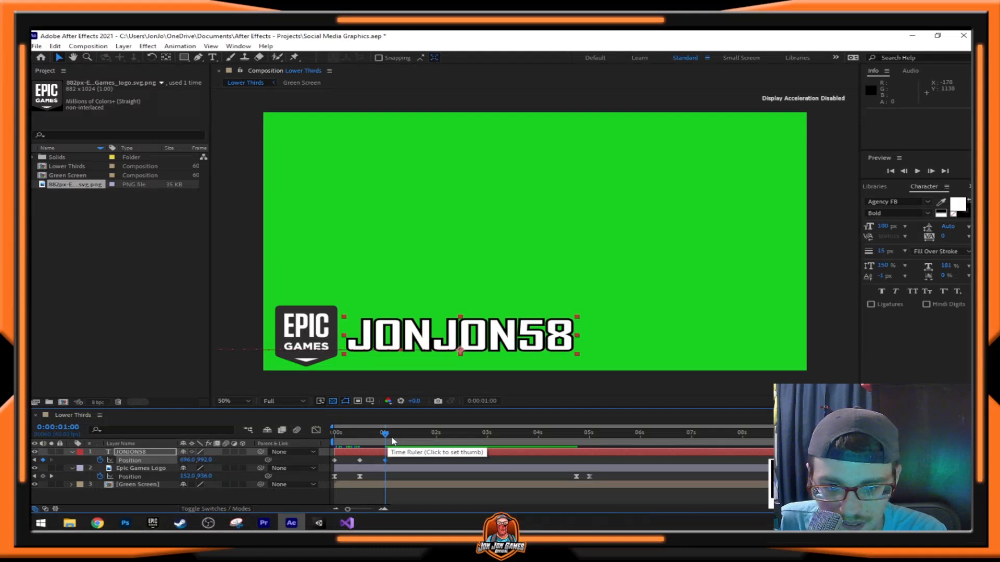
- Move the gamertag text layer below the Epic Games Logo layer so the text slides out from behind the logo
{"action": "left_click_drag", "start_coordinate": [385, 435], "coordinate": [384, 459]}
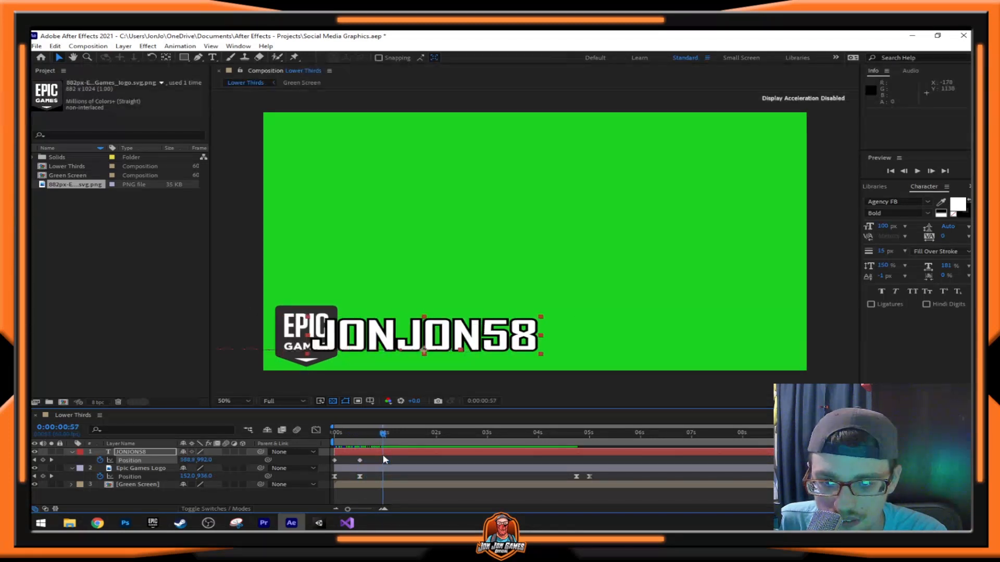
{"action": "left_click", "coordinate": [129, 453]}
{"action": "left_click_drag", "start_coordinate": [129, 454], "coordinate": [129, 482]}
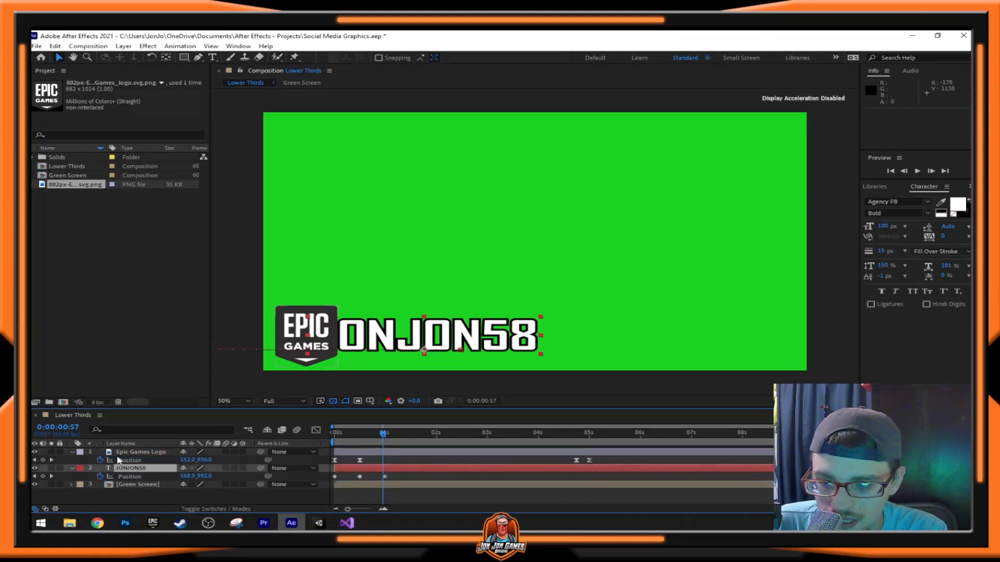
{"action": "mouse_move", "coordinate": [382, 435]}
{"action": "left_mouse_down"}
{"action": "mouse_move", "coordinate": [356, 436]}
{"action": "mouse_move", "coordinate": [394, 438]}
{"action": "mouse_move", "coordinate": [371, 438]}
{"action": "mouse_move", "coordinate": [385, 439]}
{"action": "left_mouse_up"}
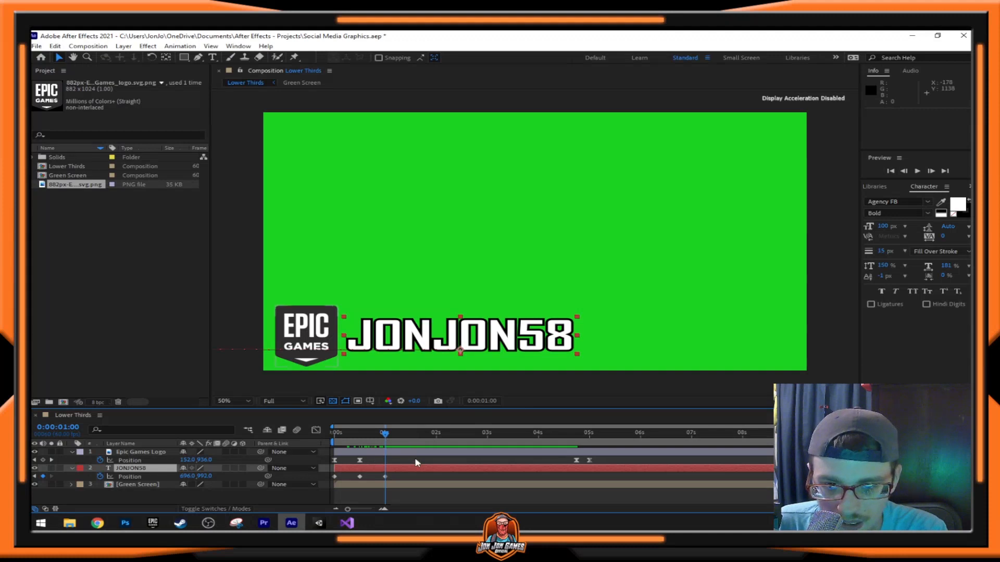
- Add Position keyframes for the gamertag text at 0:00:01:24 and 0:00:04:45, keeping its on-screen position
{"action": "left_click_drag", "start_coordinate": [391, 443], "coordinate": [405, 444]}
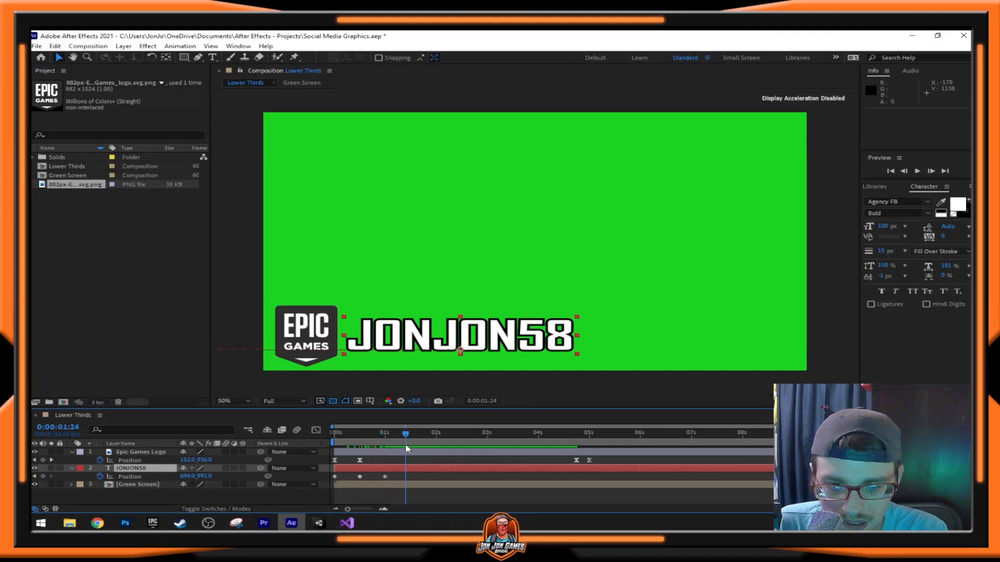
{"action": "left_click", "coordinate": [43, 477]}
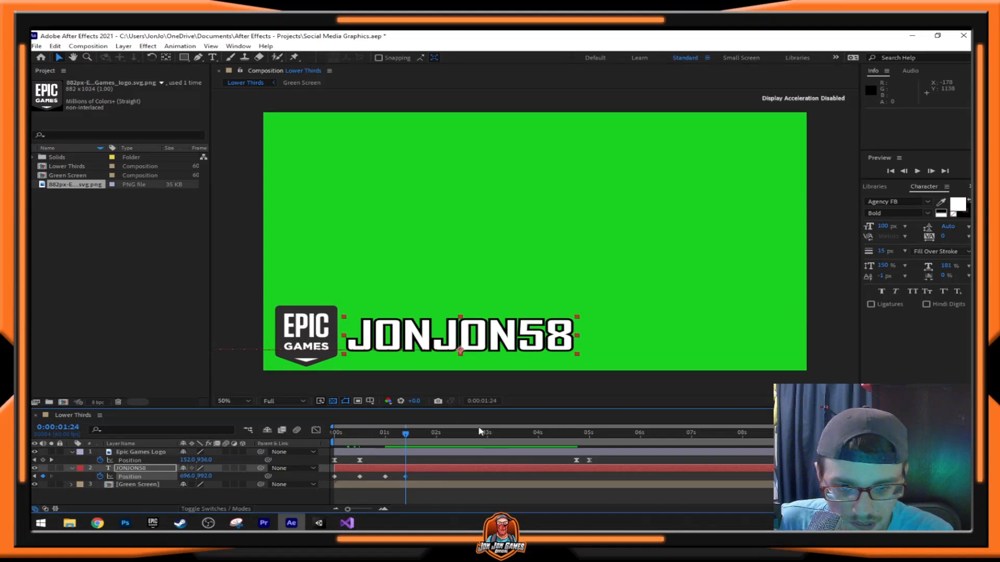
{"action": "left_click_drag", "start_coordinate": [427, 441], "coordinate": [580, 453]}
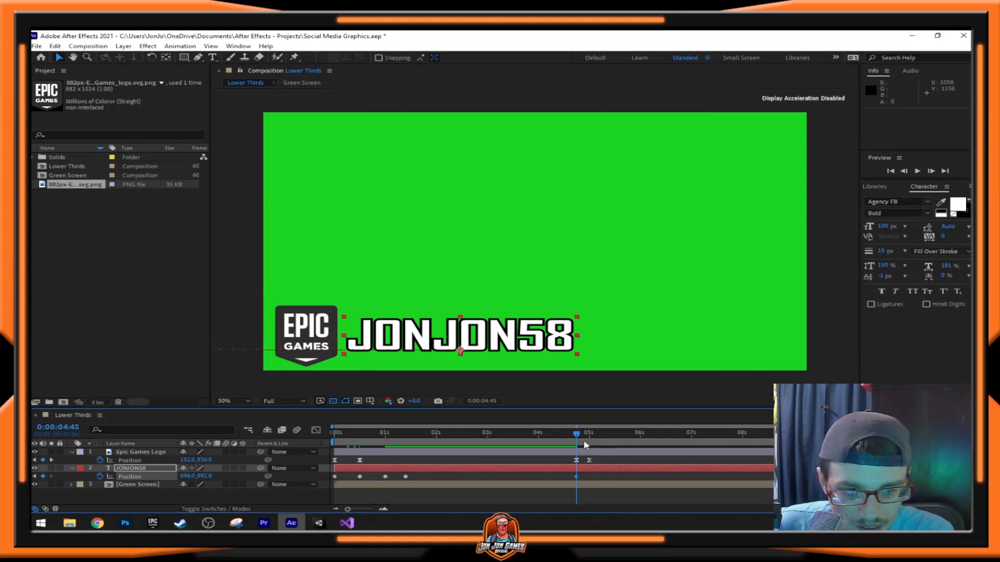
- Set the gamertag text's X position to -595 at 0:00:05:00 so it slides back out of frame
{"action": "left_click_drag", "start_coordinate": [575, 444], "coordinate": [601, 444]}
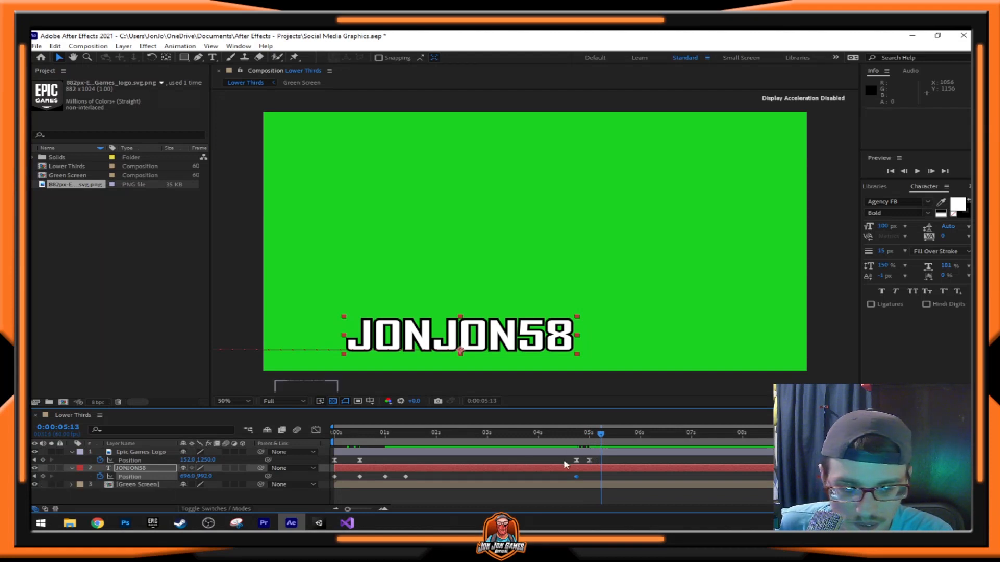
{"action": "left_click_drag", "start_coordinate": [601, 440], "coordinate": [589, 441]}
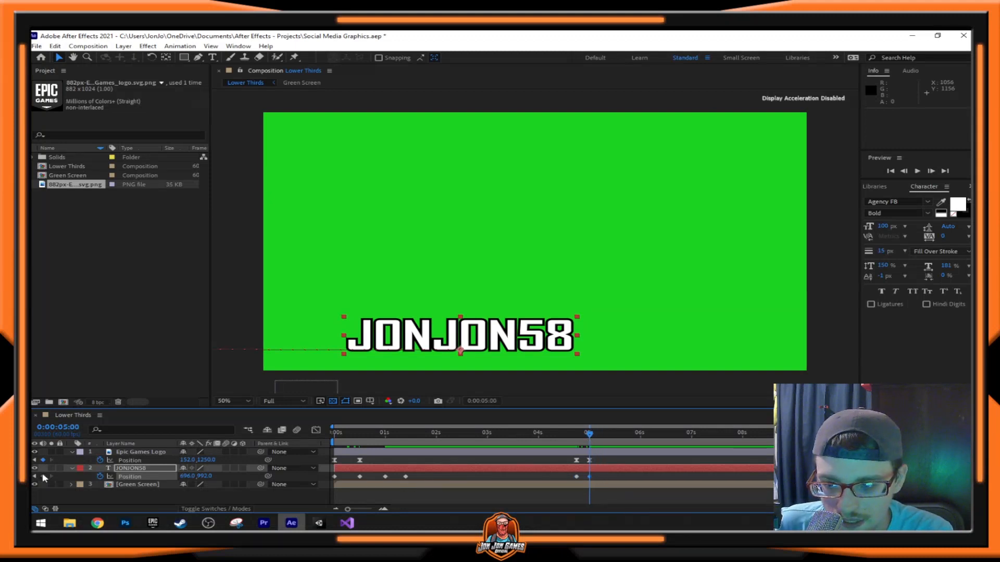
{"action": "left_click", "coordinate": [183, 478]}
{"action": "left_click", "coordinate": [184, 476]}
{"action": "type", "text": "-595"}
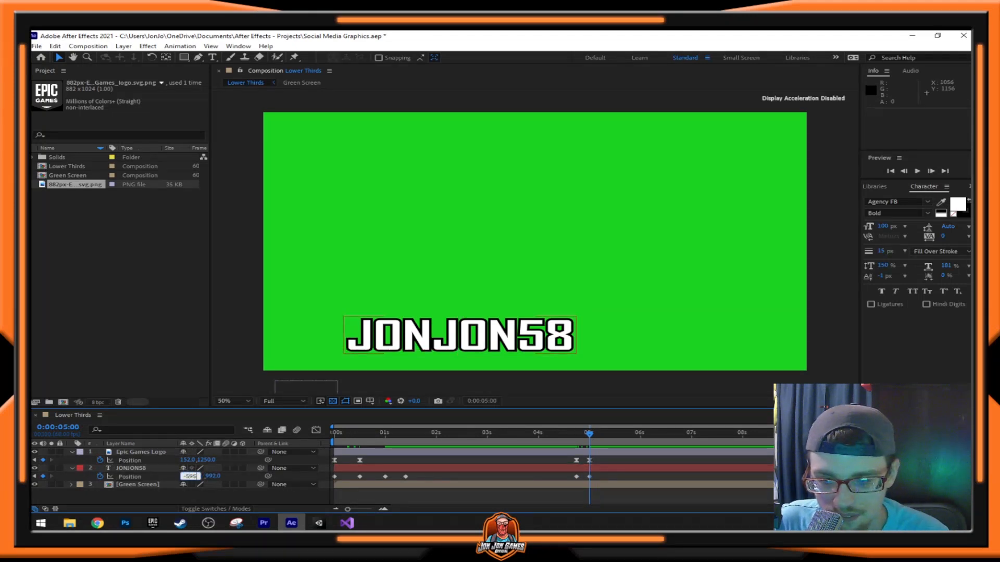
{"action": "key", "text": "Return"}
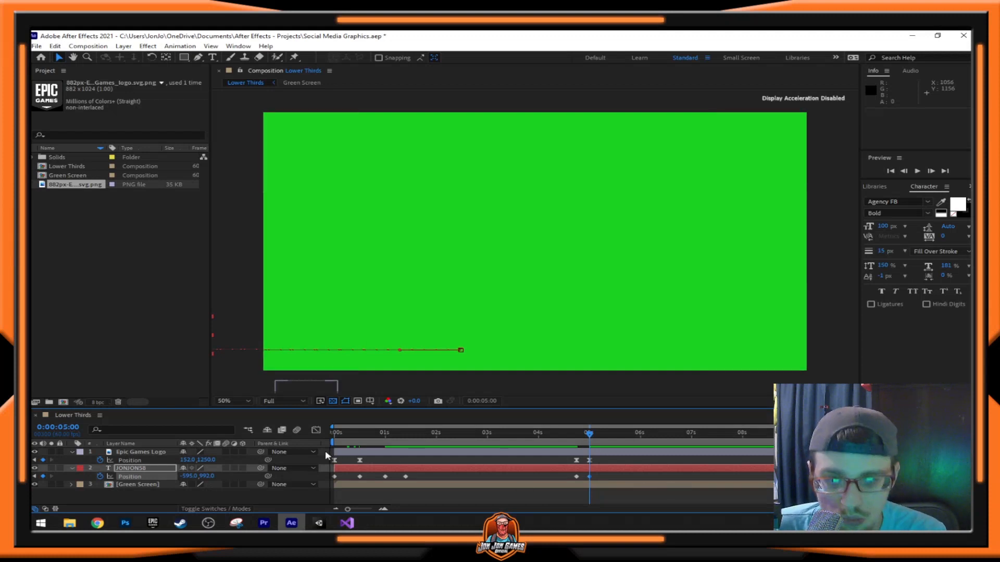
- Apply Easy Ease to all of the gamertag text's Position keyframes
{"action": "left_click", "coordinate": [629, 478]}
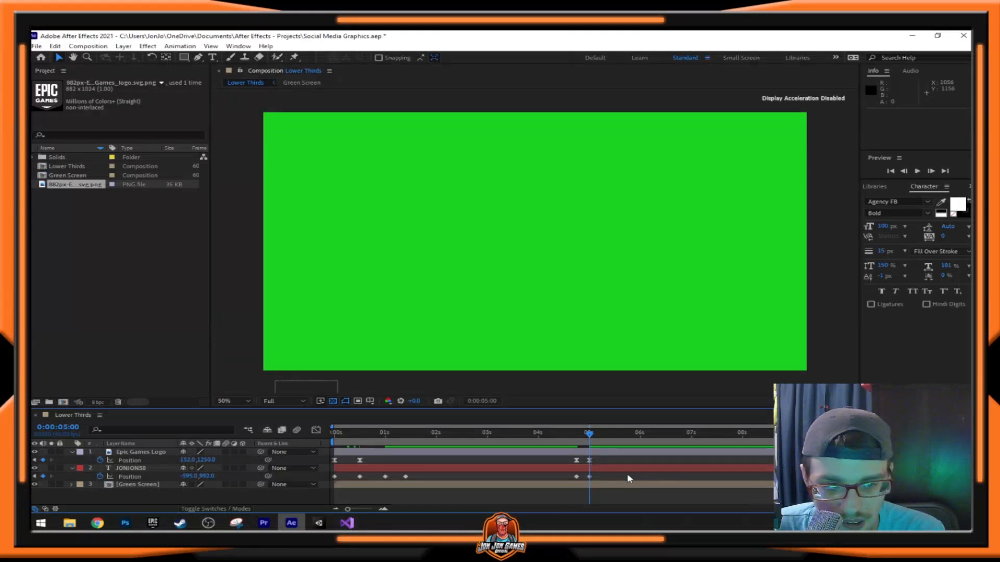
{"action": "left_click_drag", "start_coordinate": [628, 478], "coordinate": [311, 495]}
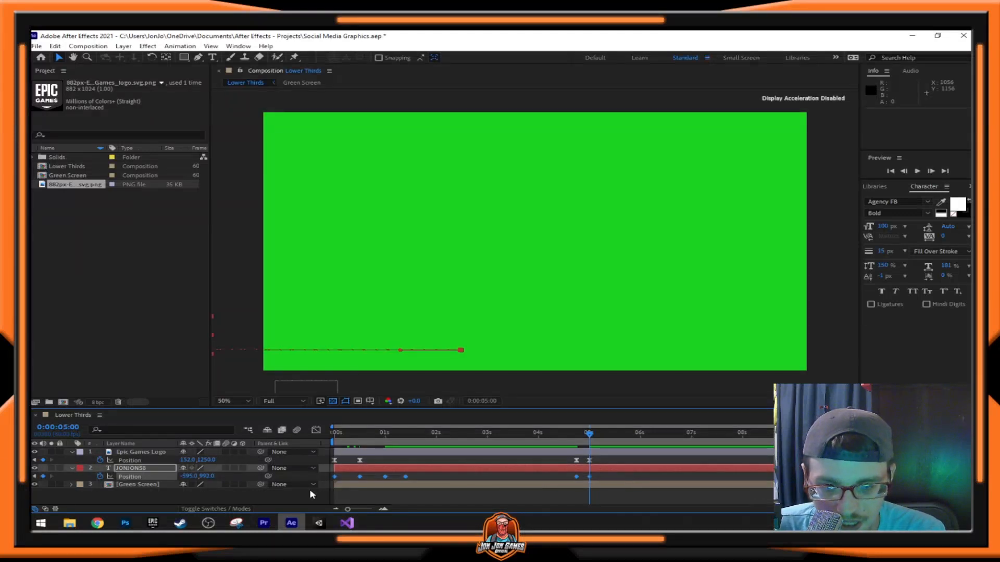
{"action": "right_click", "coordinate": [405, 480]}
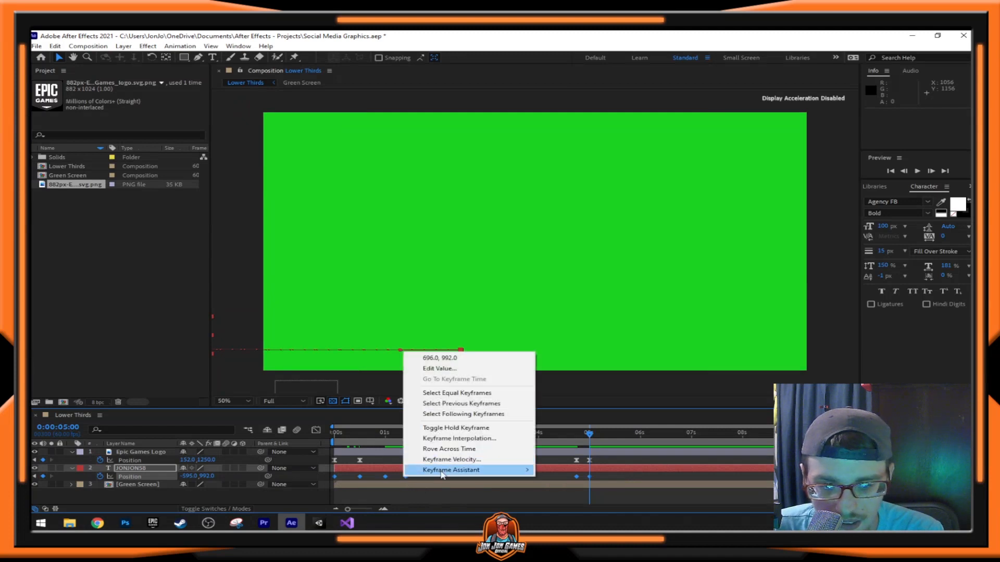
{"action": "mouse_move", "coordinate": [469, 470]}
{"action": "left_click", "coordinate": [648, 406]}
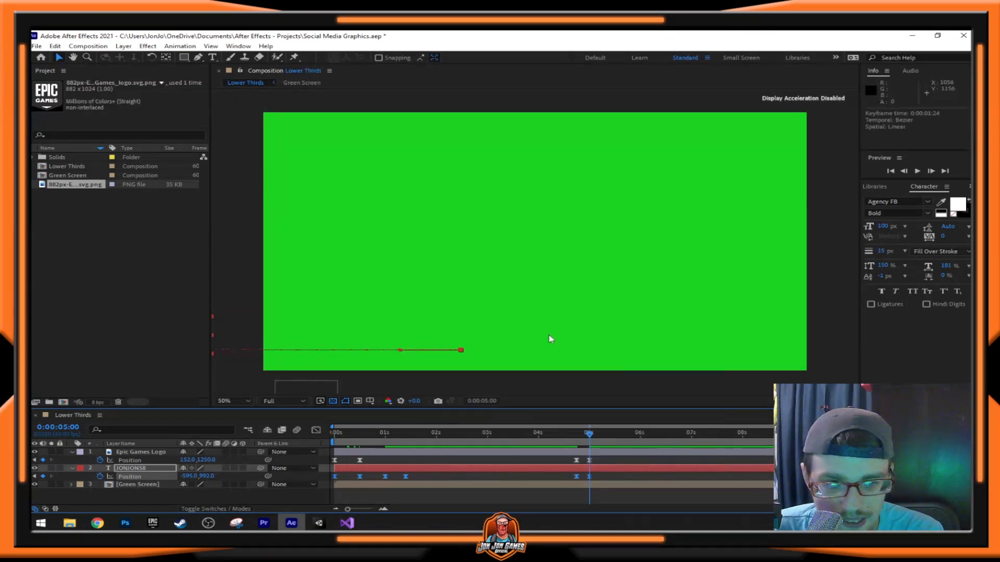
- Return to the start of the composition, save the project, and collapse the logo and gamertag layers' properties
{"action": "left_click", "coordinate": [587, 434]}
{"action": "left_click_drag", "start_coordinate": [521, 441], "coordinate": [308, 446]}
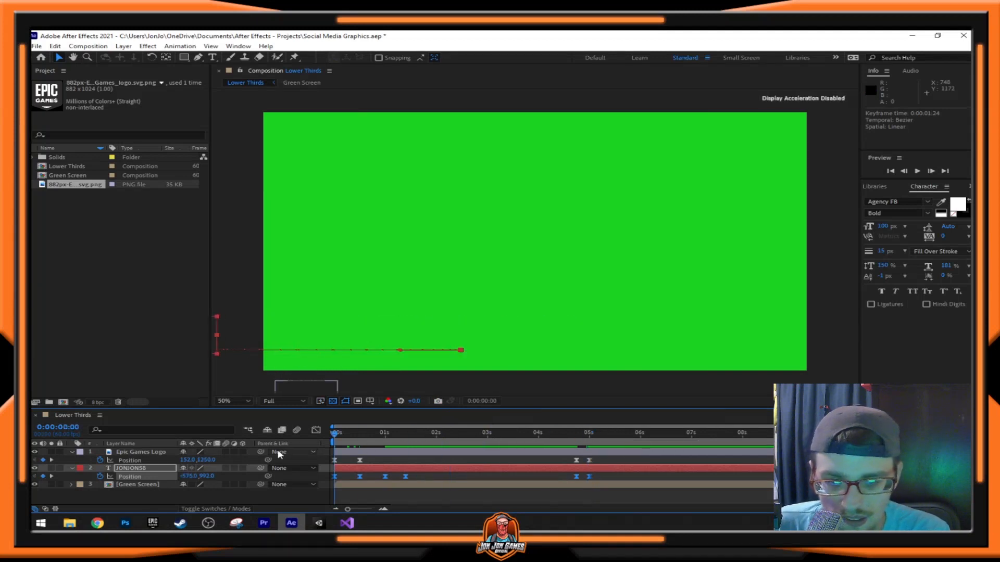
{"action": "key", "text": "ctrl+s"}
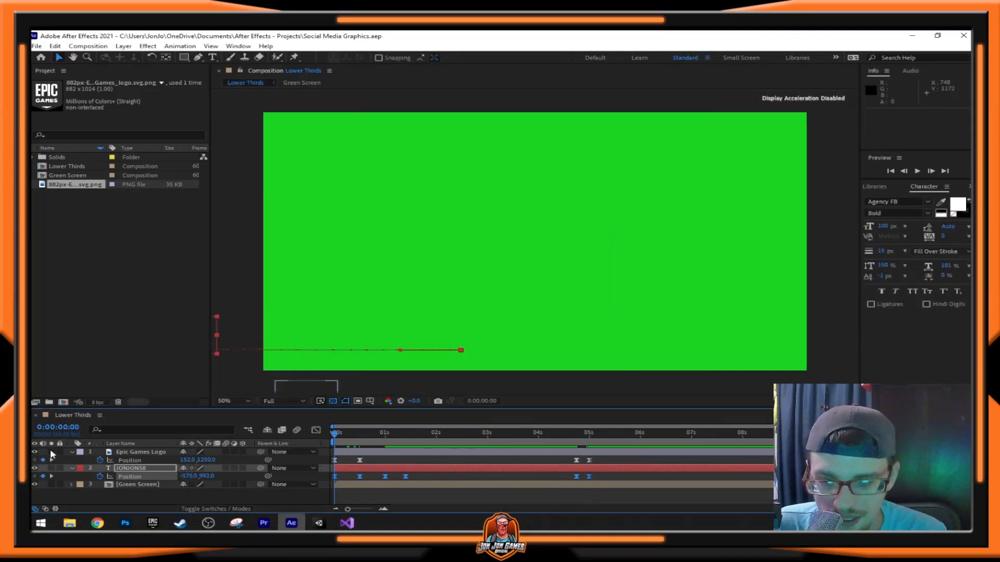
{"action": "left_click", "coordinate": [72, 452]}
{"action": "left_click", "coordinate": [72, 460]}
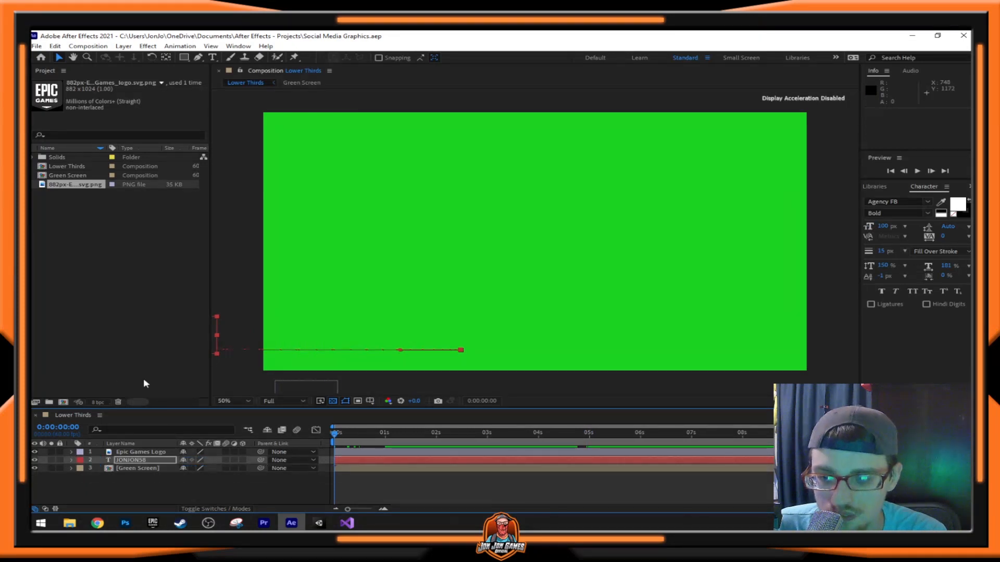
- Preview the slide-in from the start and the slide-out from 0:00:04:30
{"action": "key", "text": "space"}
{"action": "key", "text": "space"}
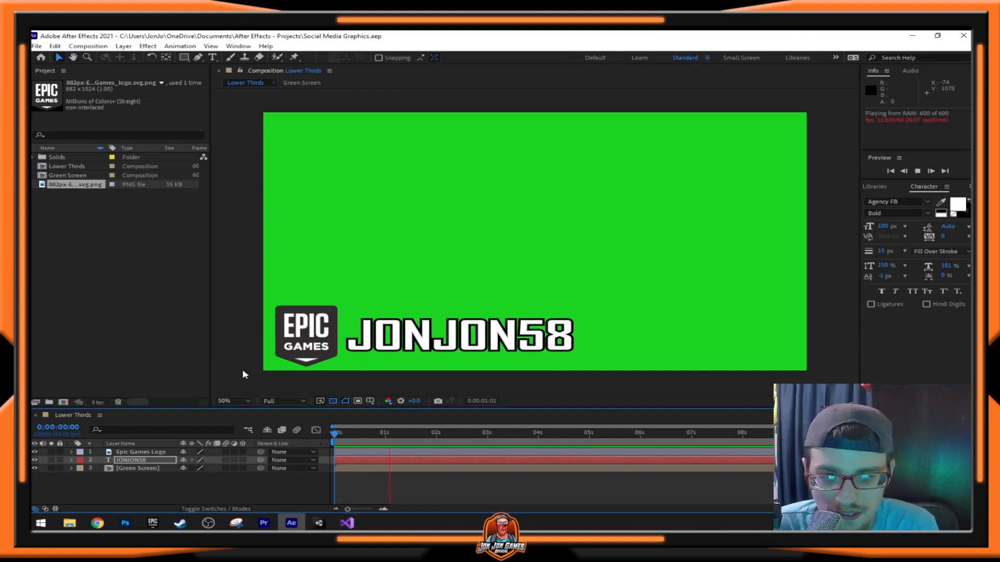
{"action": "left_click_drag", "start_coordinate": [469, 433], "coordinate": [564, 442]}
{"action": "key", "text": "space"}
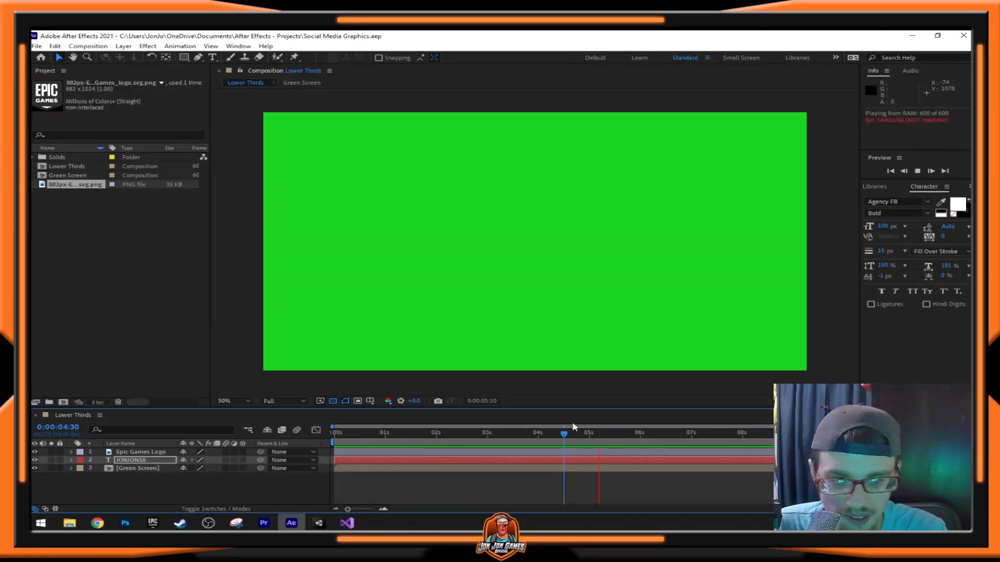
{"action": "key", "text": "space"}
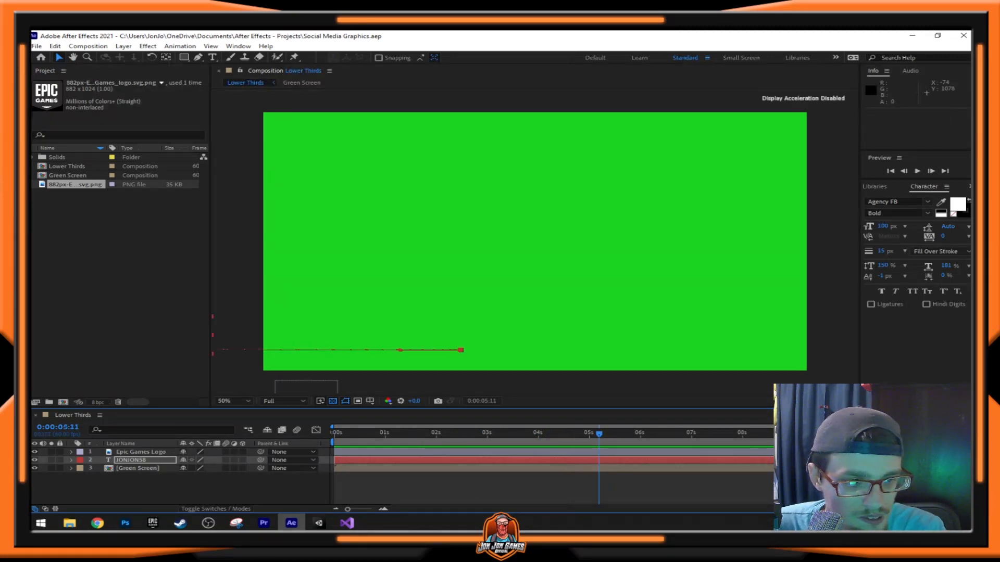
- End the work area at 0:00:05:20, and split the logo and gamertag layers at 0:00:05:21, deleting the parts after it
{"action": "key", "text": "ctrl+alt+b"}
{"action": "left_click_drag", "start_coordinate": [844, 441], "coordinate": [609, 437]}
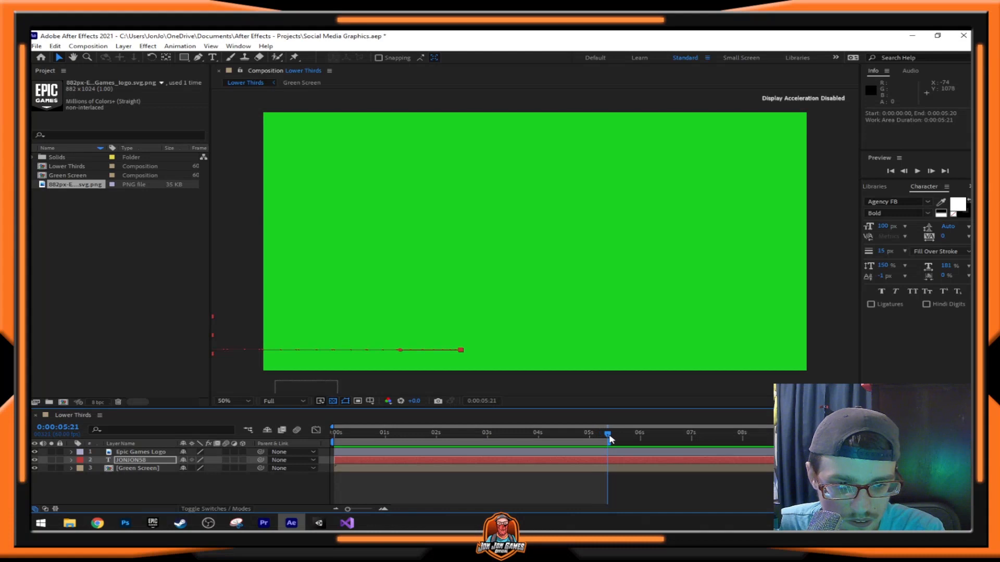
{"action": "left_click", "coordinate": [132, 453], "text": "ctrl"}
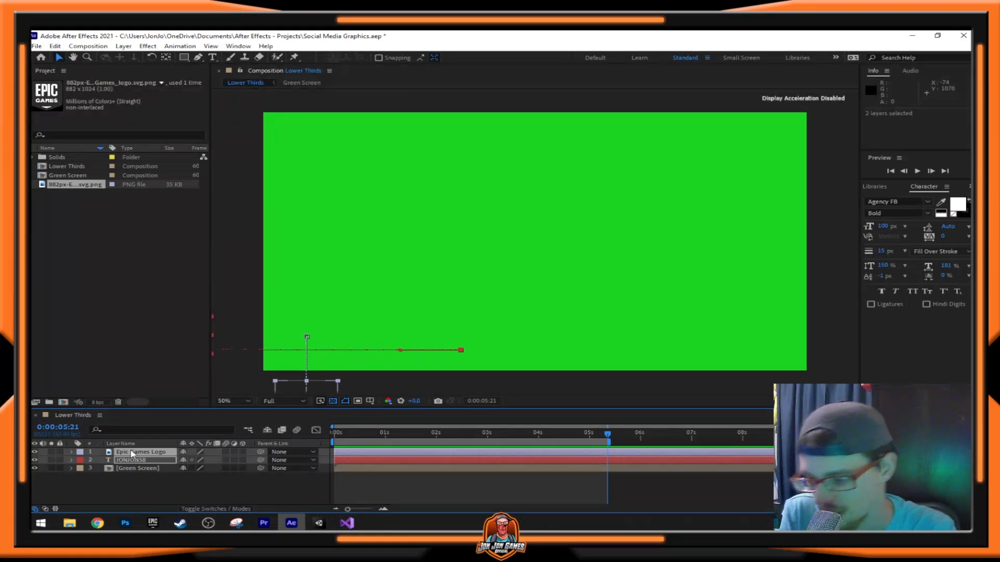
{"action": "key", "text": "ctrl+shift+d"}
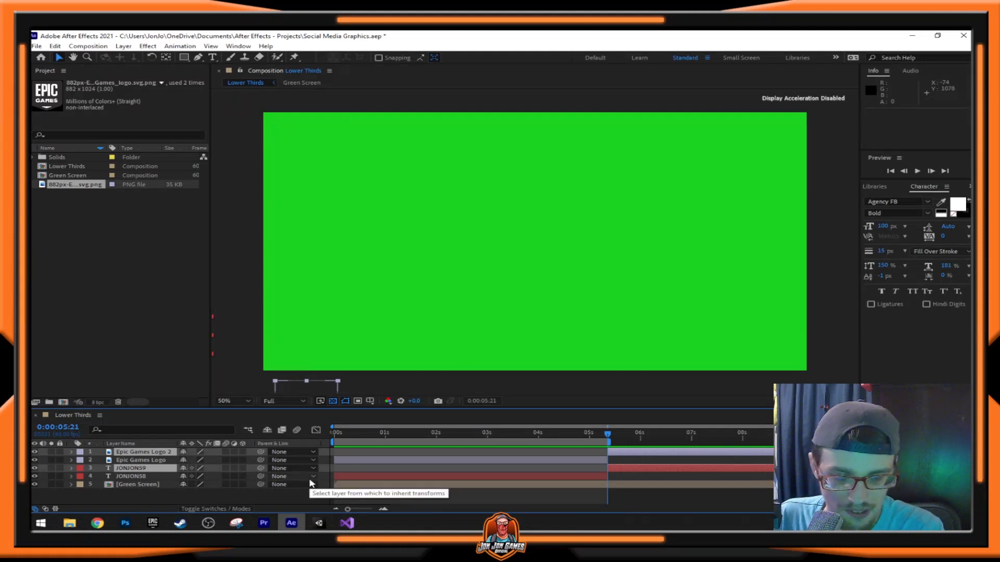
{"action": "key", "text": "Delete"}
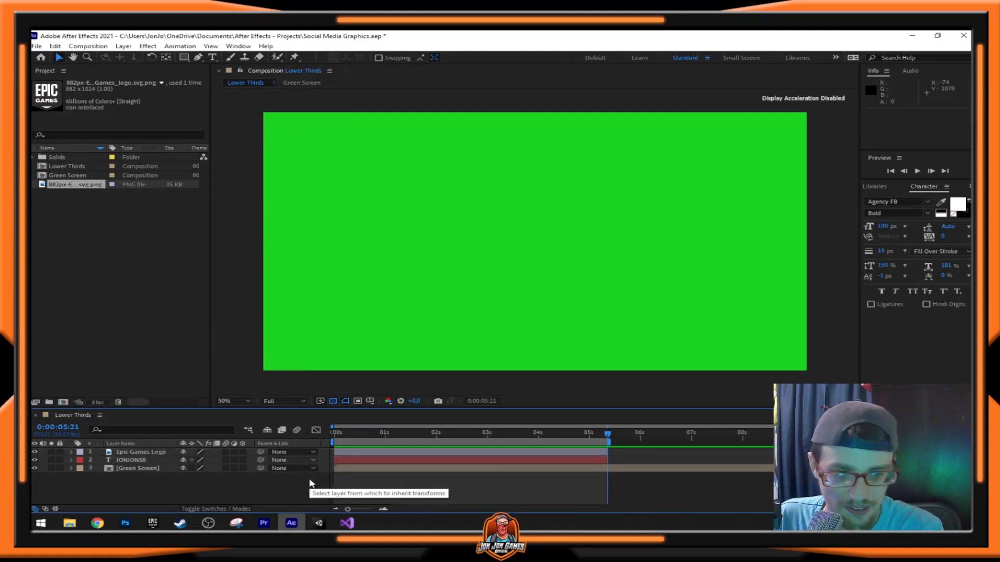
- Split the Green Screen layer at 0:00:05:21 and delete the part after it
{"action": "left_click", "coordinate": [143, 468]}
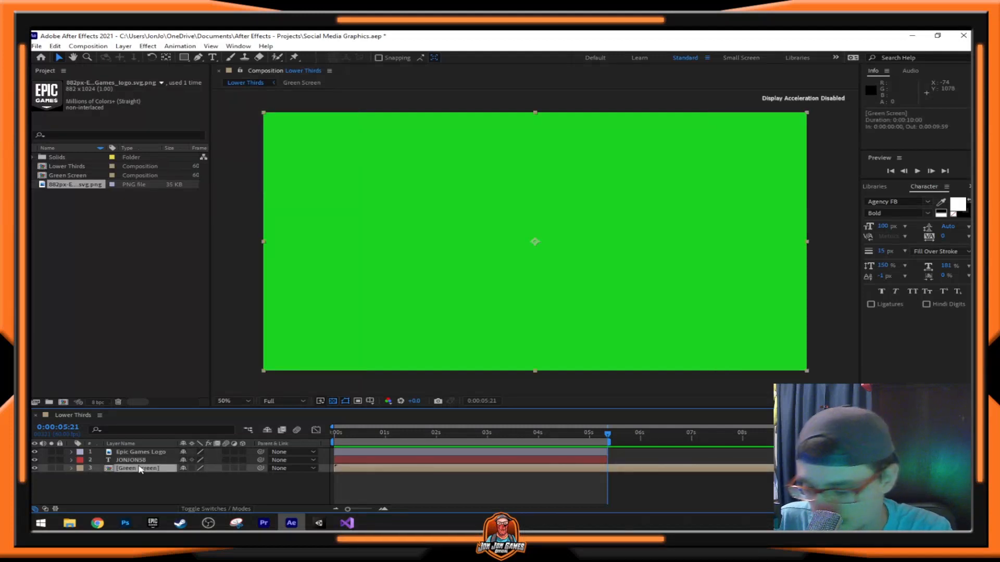
{"action": "key", "text": "ctrl+shift+d"}
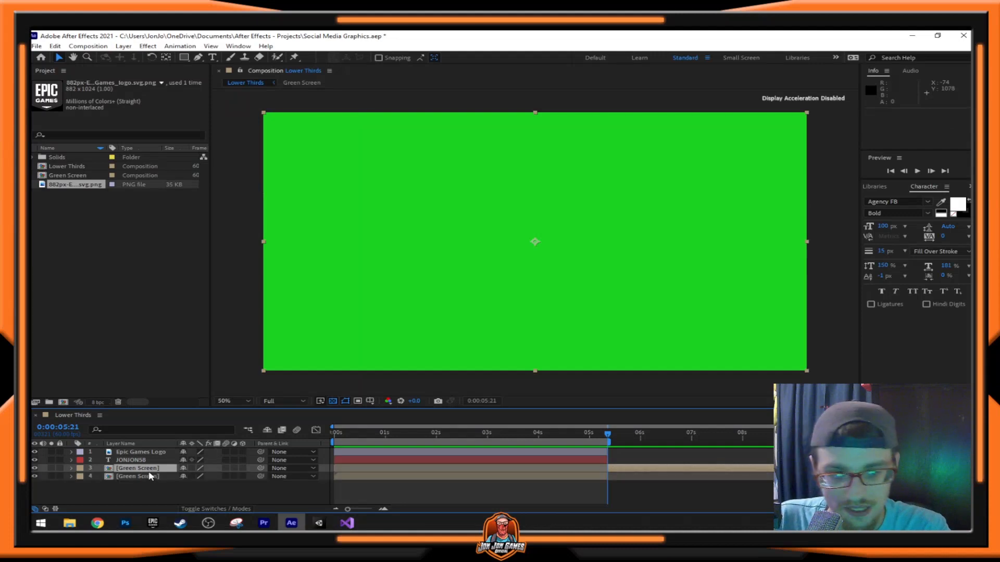
{"action": "key", "text": "Delete"}
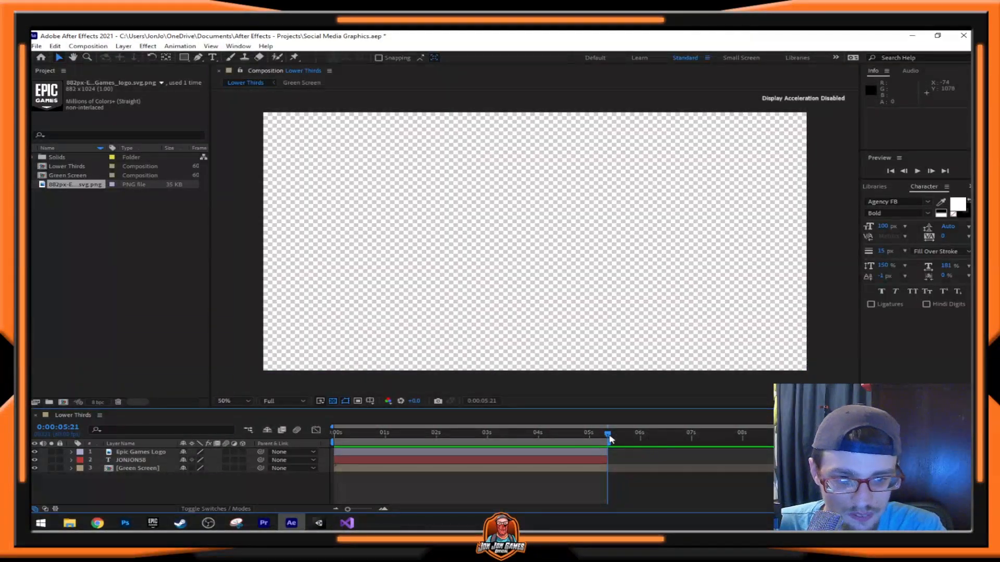
- Preview the trimmed lower-third animation, return to the start of the composition, and save the project
{"action": "key", "text": "Home"}
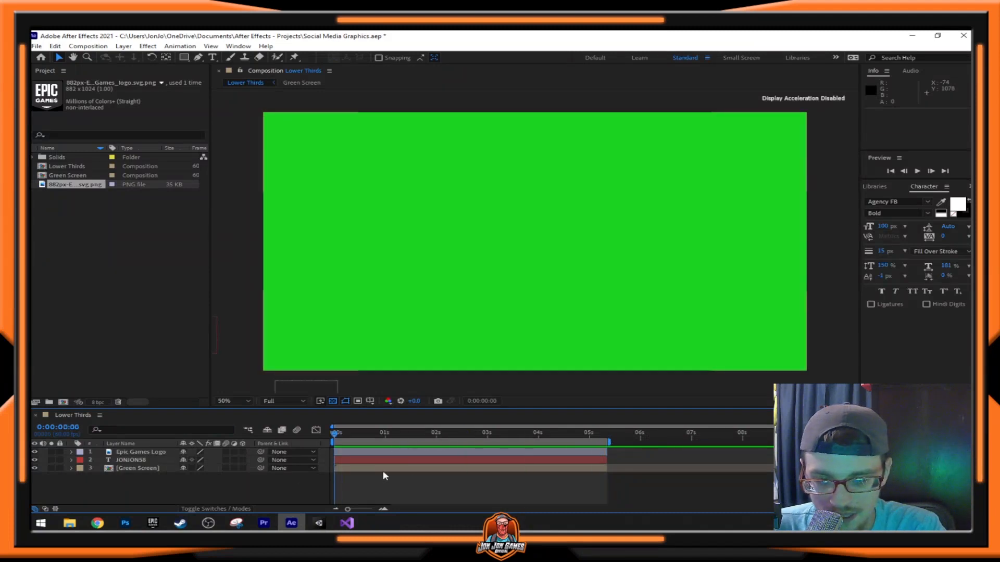
{"action": "key", "text": "space"}
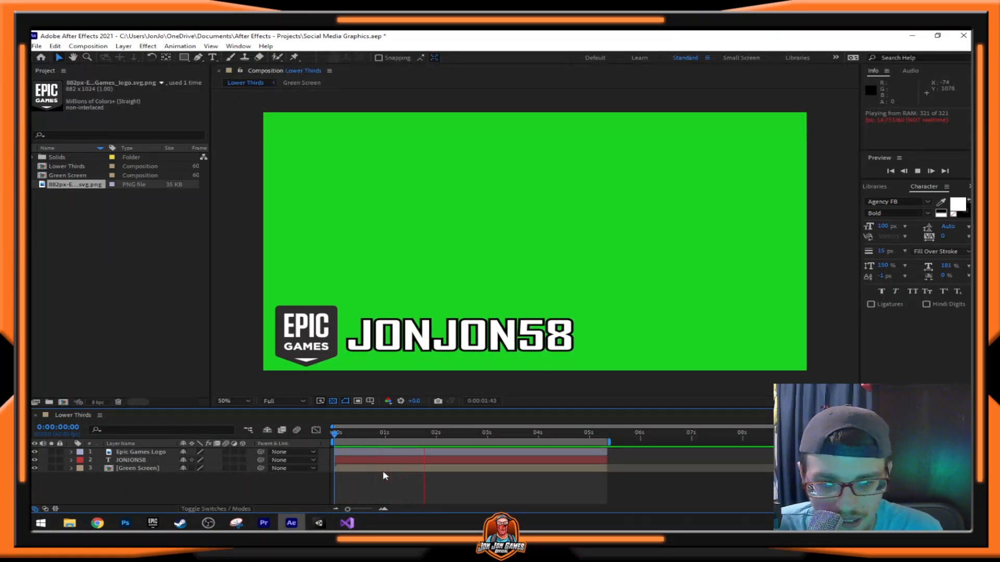
{"action": "left_click", "coordinate": [436, 440]}
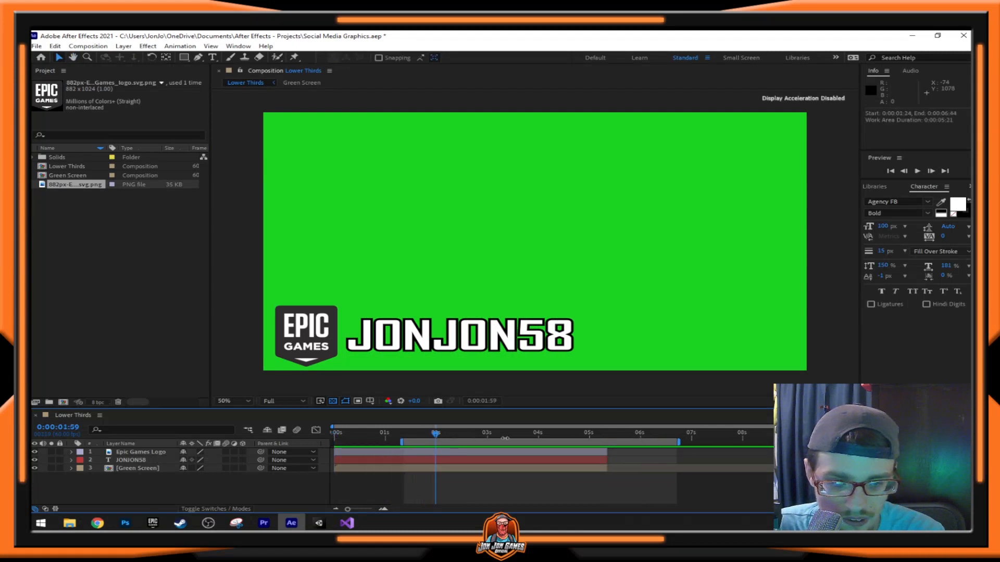
{"action": "left_click_drag", "start_coordinate": [440, 435], "coordinate": [563, 438]}
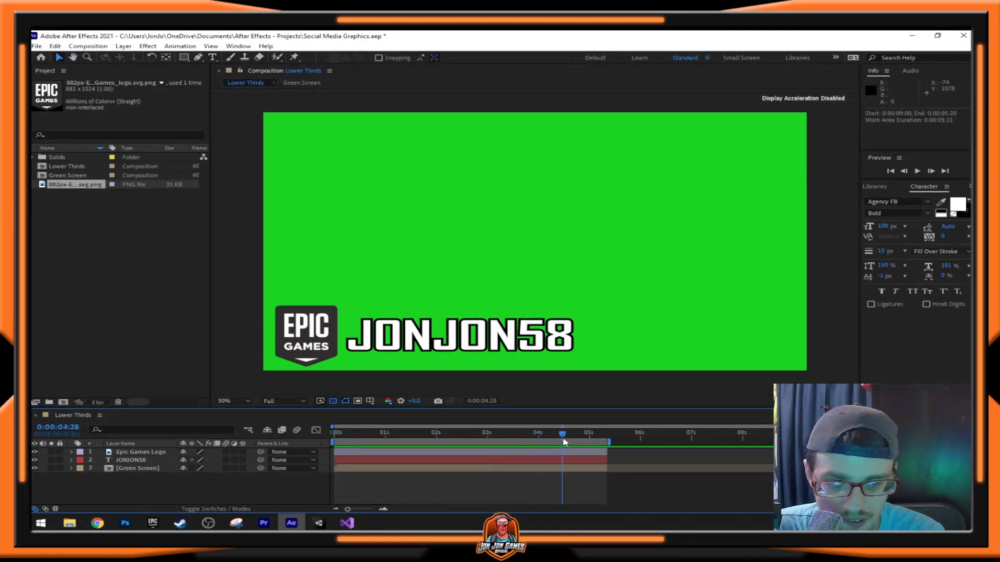
{"action": "key", "text": "space"}
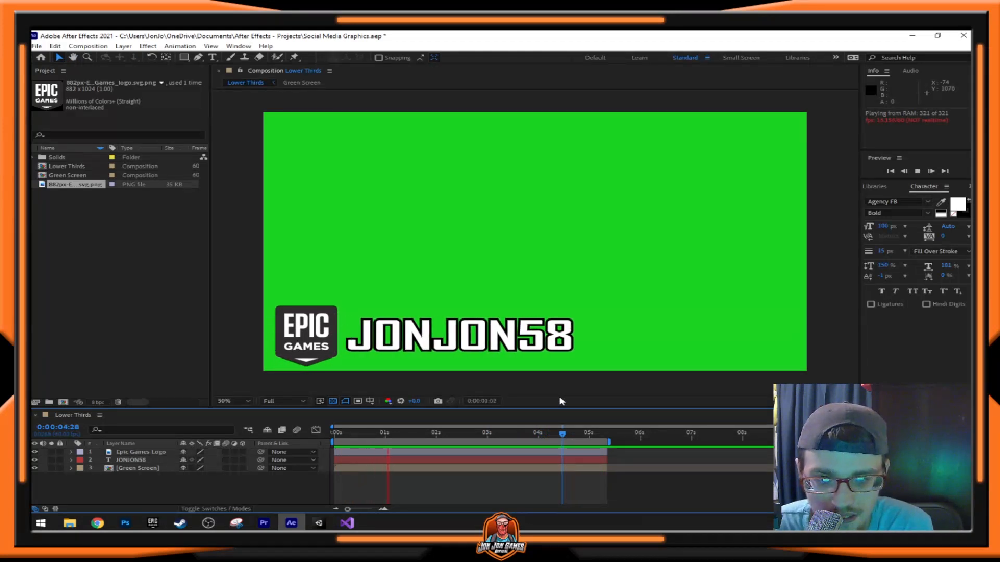
{"action": "left_click_drag", "start_coordinate": [414, 434], "coordinate": [308, 458]}
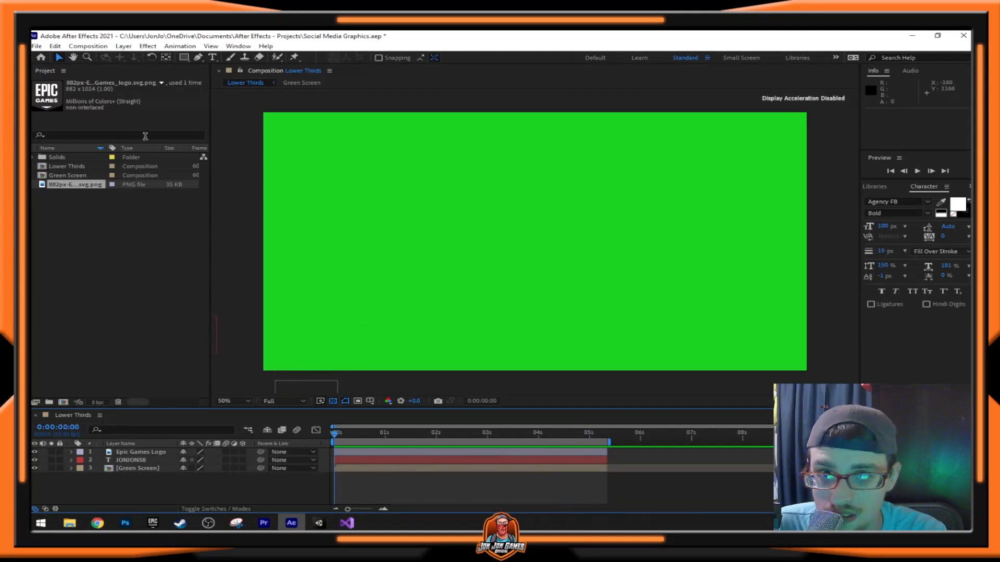
{"action": "key", "text": "ctrl+s"}
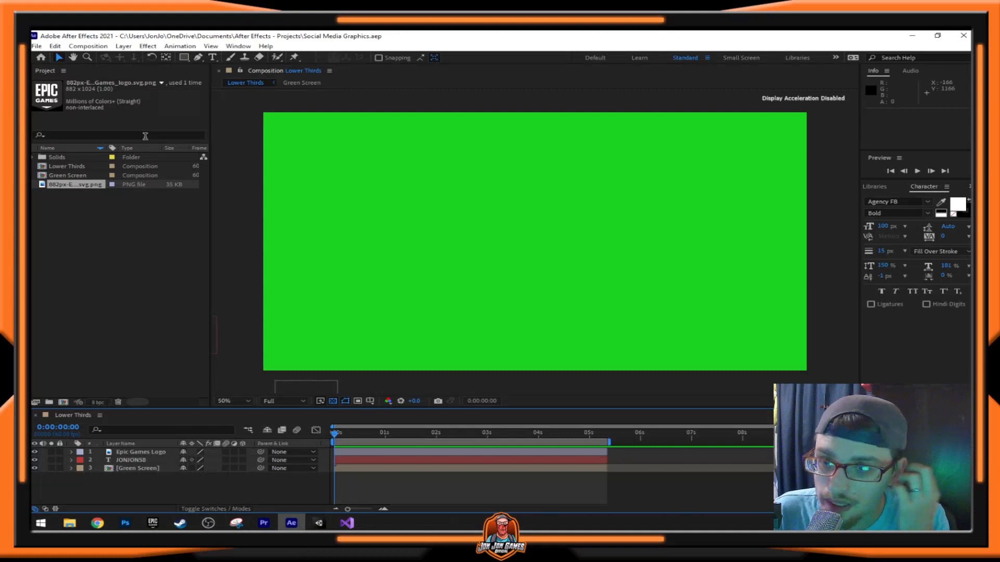
{"action": "left_click", "coordinate": [37, 46]}
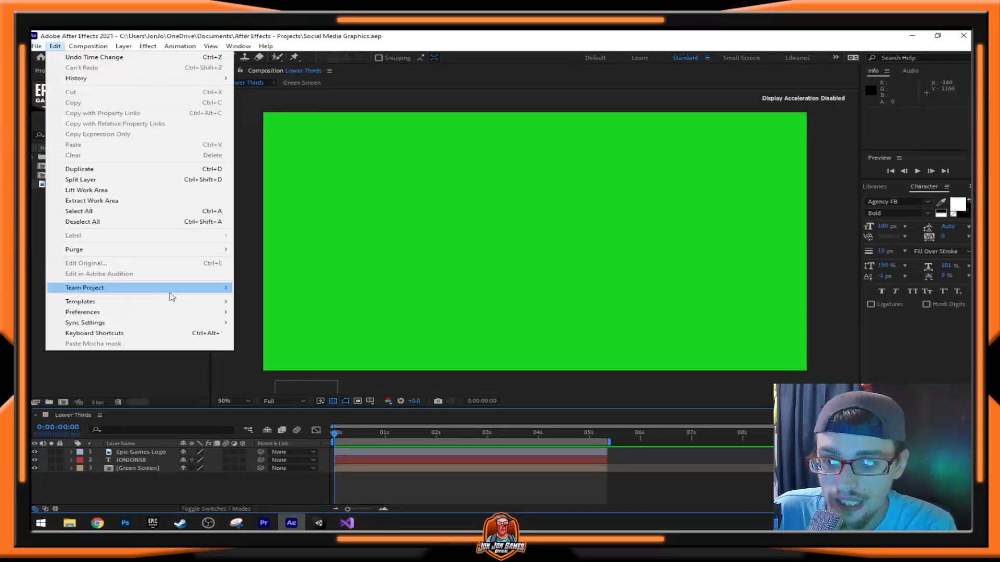
{"action": "left_click", "coordinate": [137, 364]}
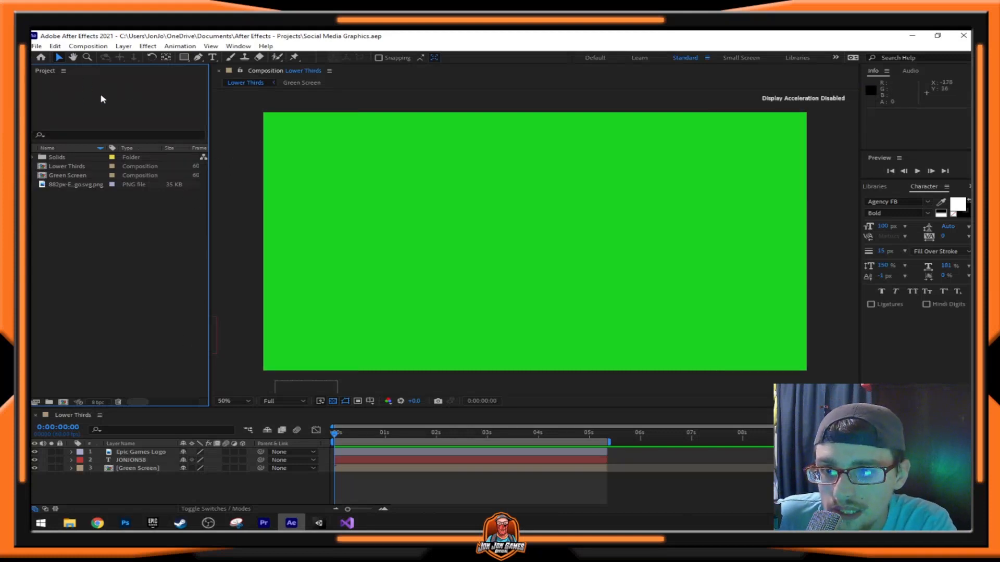
{"action": "left_click", "coordinate": [36, 46]}
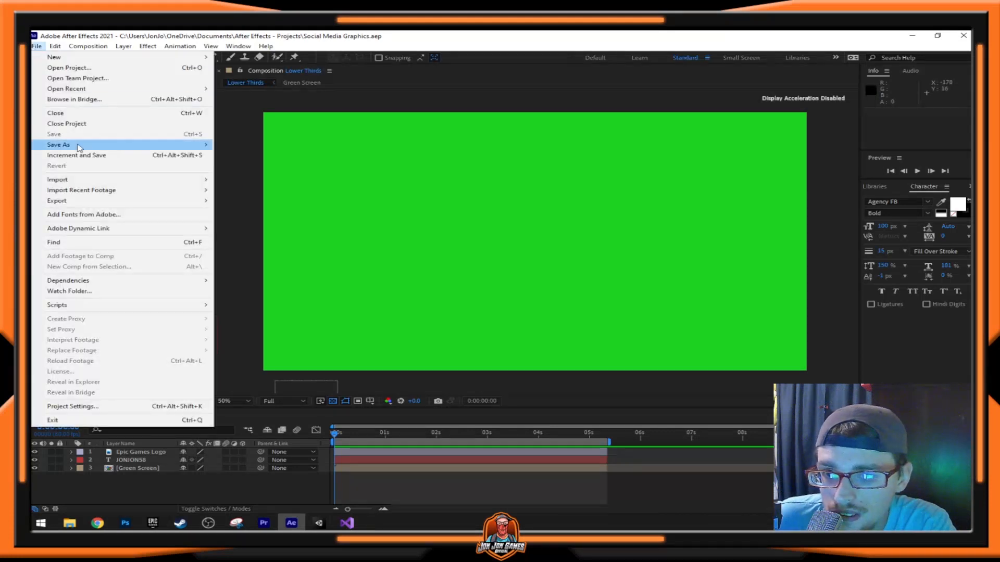
{"action": "mouse_move", "coordinate": [65, 201]}
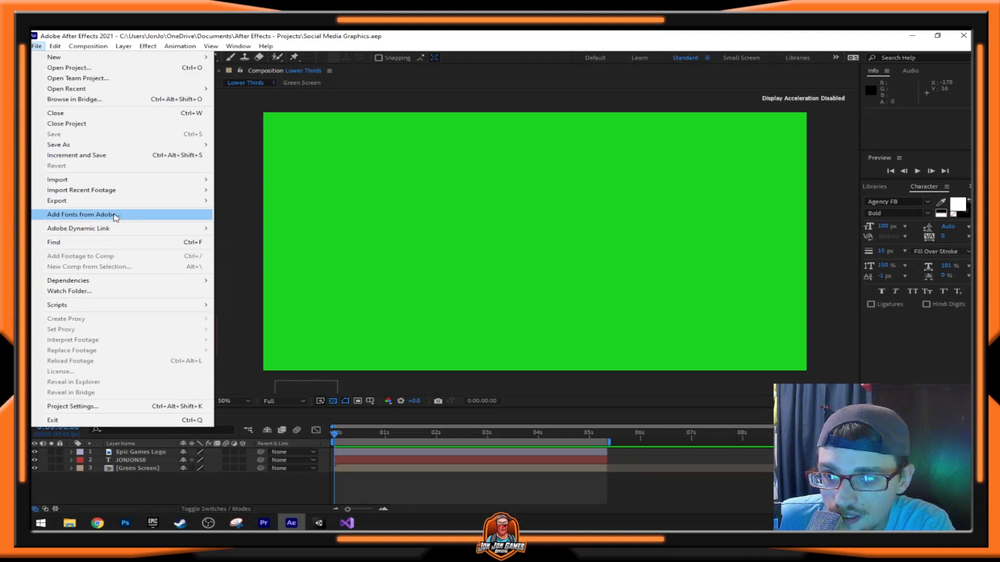
{"action": "mouse_move", "coordinate": [110, 202]}
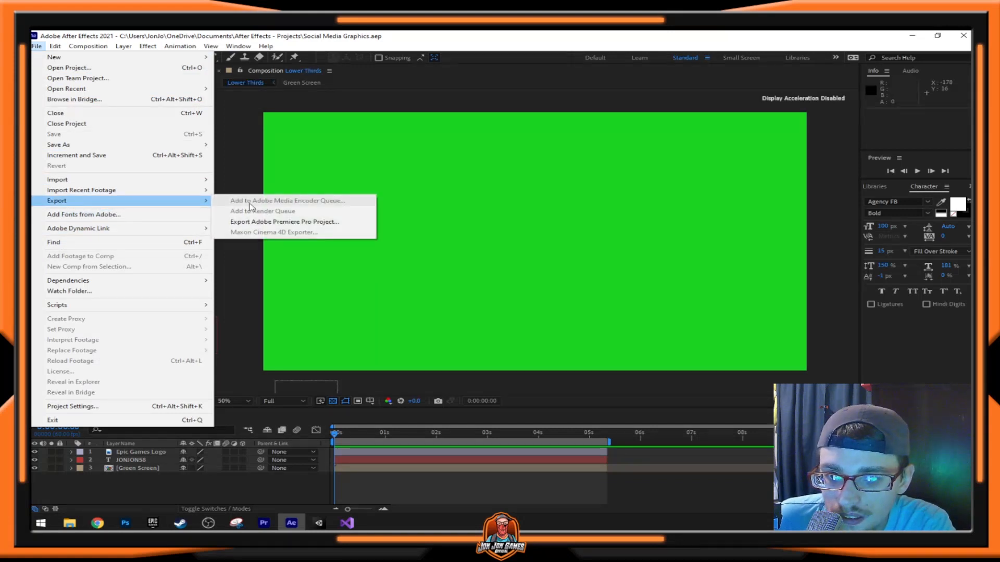
{"action": "left_click", "coordinate": [224, 316]}
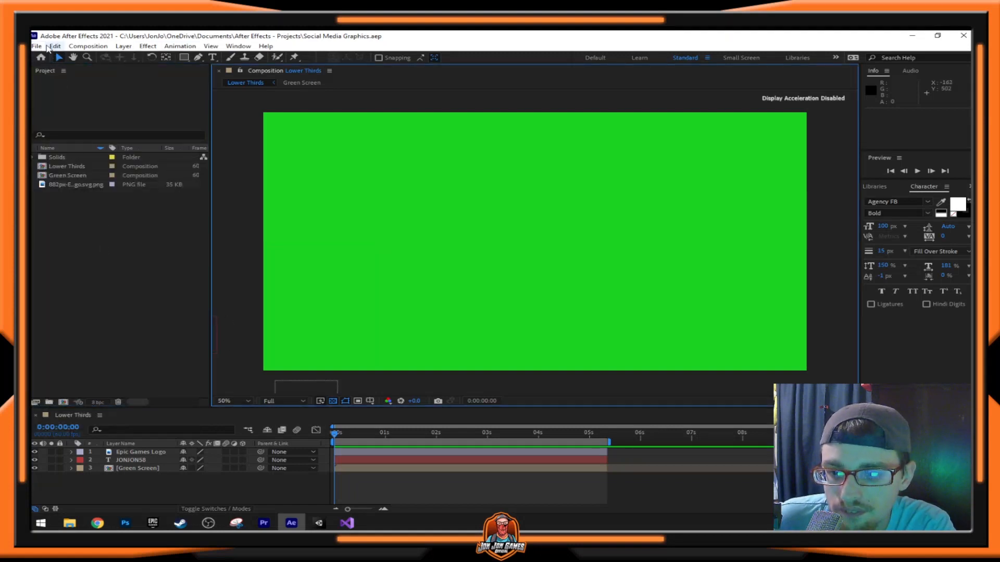
{"action": "left_click", "coordinate": [36, 45]}
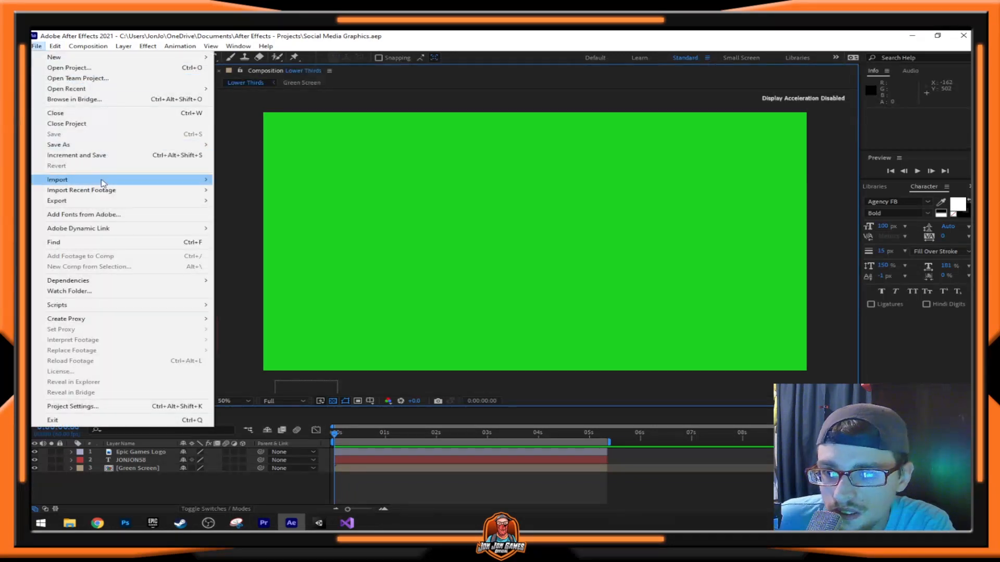
{"action": "mouse_move", "coordinate": [92, 204]}
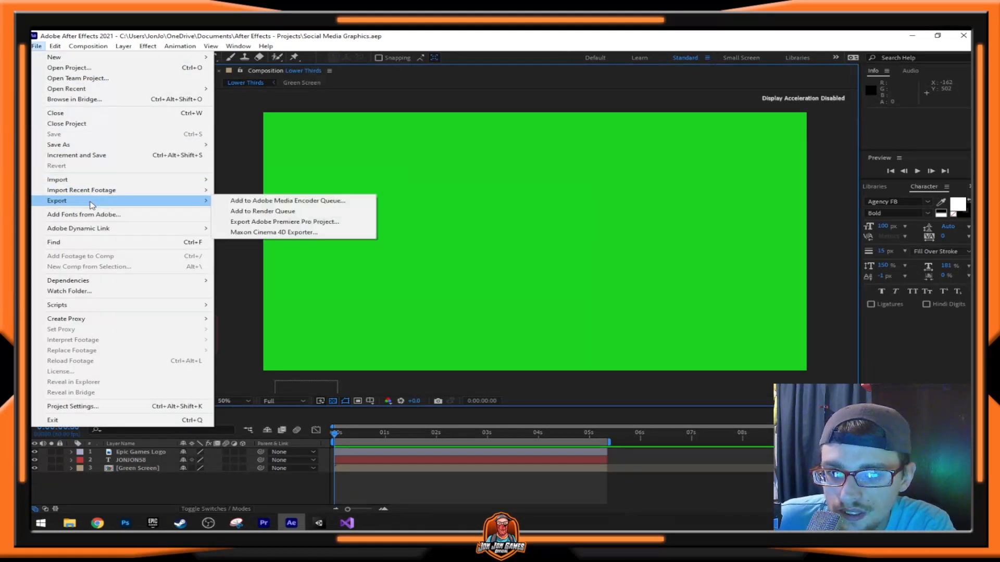
{"action": "left_click", "coordinate": [257, 126]}
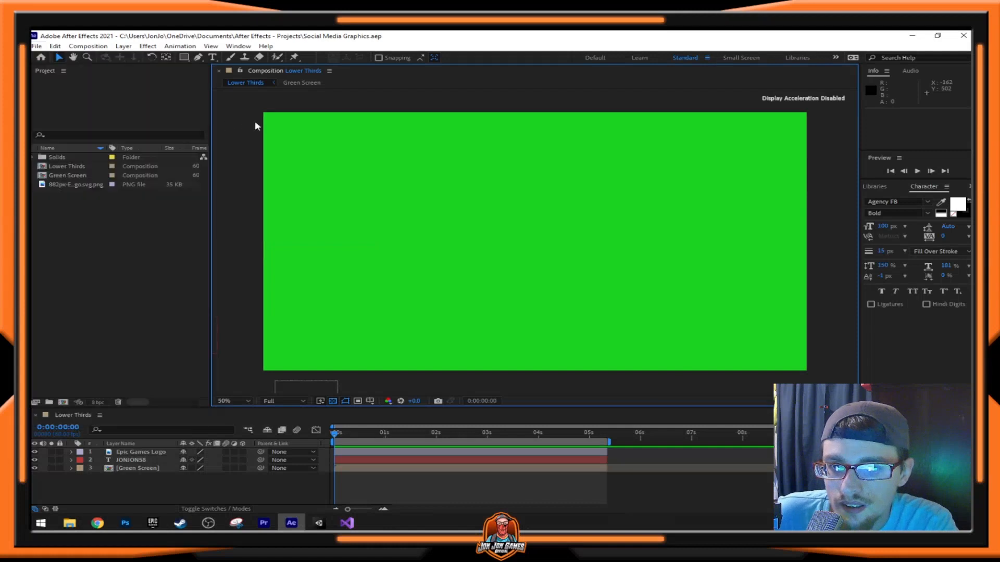
{"action": "left_click", "coordinate": [104, 344]}
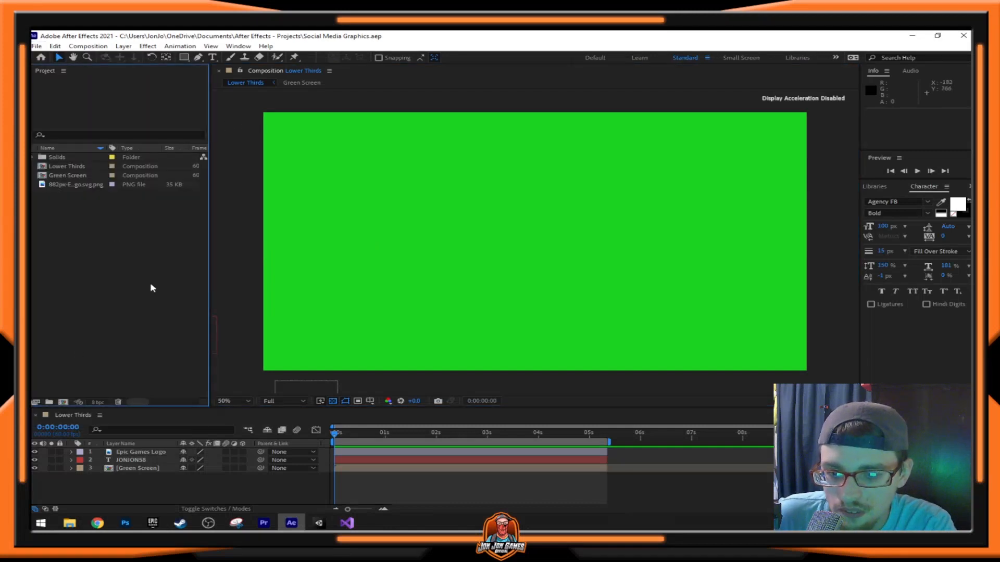
{"action": "left_click", "coordinate": [42, 56]}
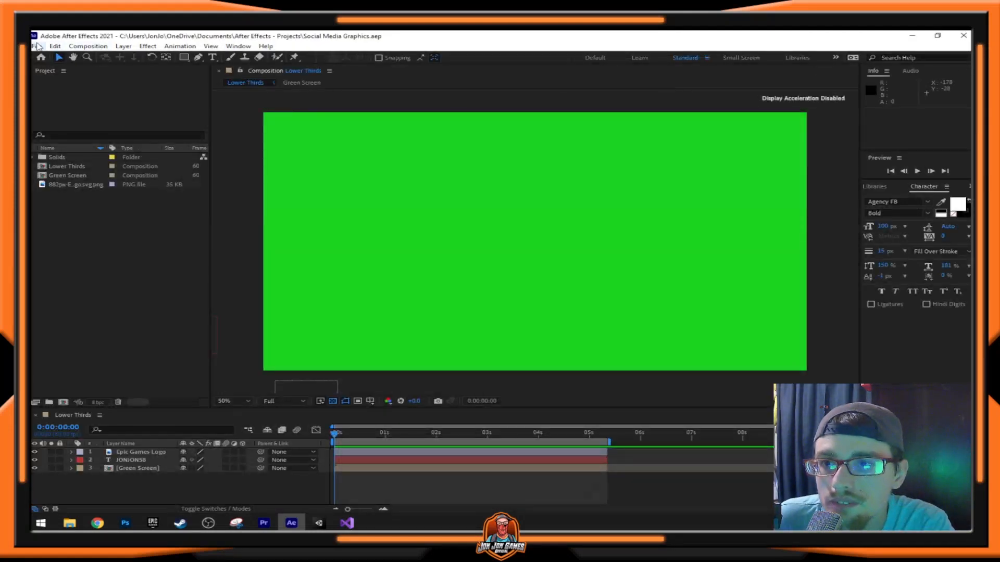
{"action": "left_click", "coordinate": [38, 47]}
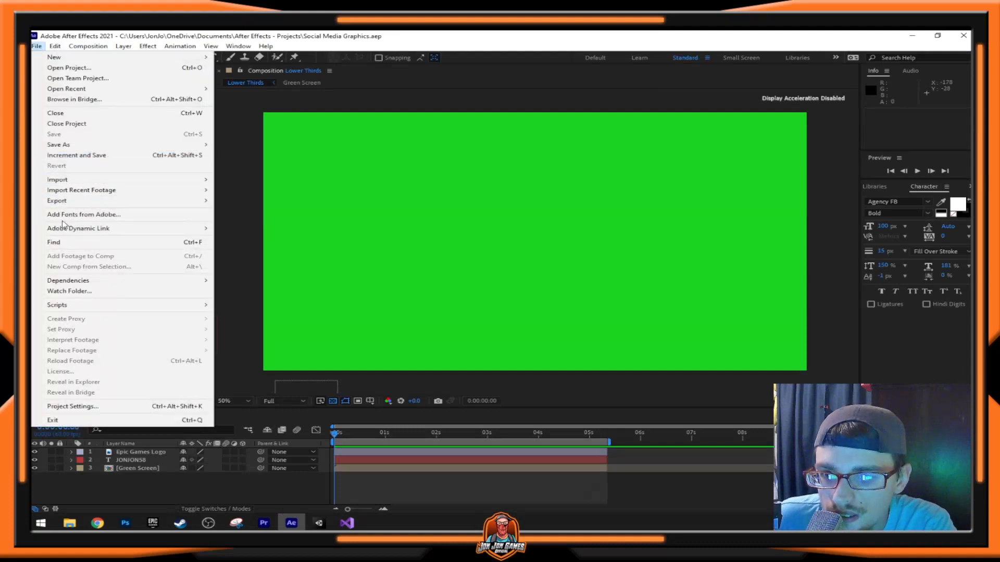
{"action": "mouse_move", "coordinate": [66, 207]}
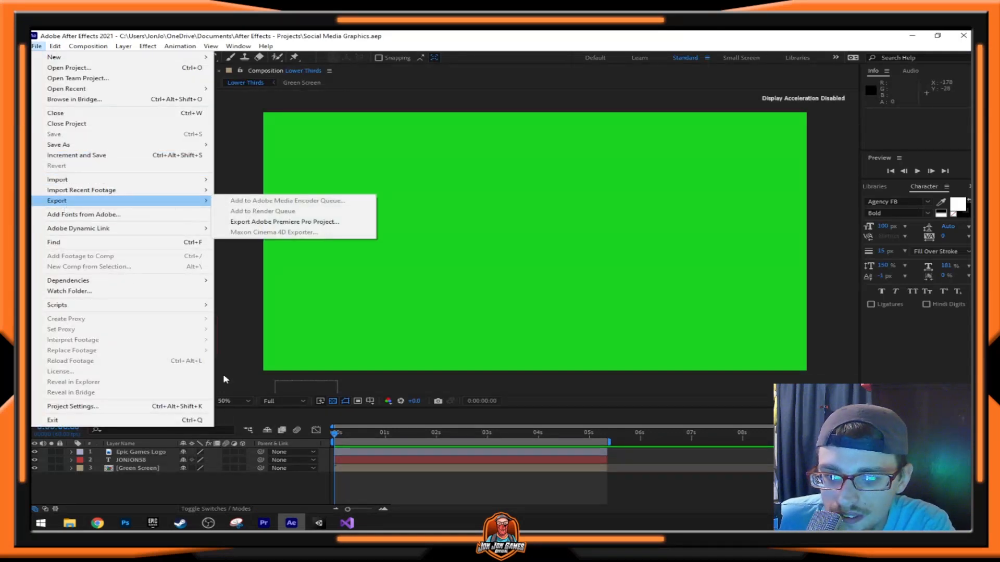
- Make the Lower Thirds composition active and export it to the Adobe Media Encoder queue
{"action": "left_click", "coordinate": [241, 399]}
{"action": "left_click", "coordinate": [37, 45]}
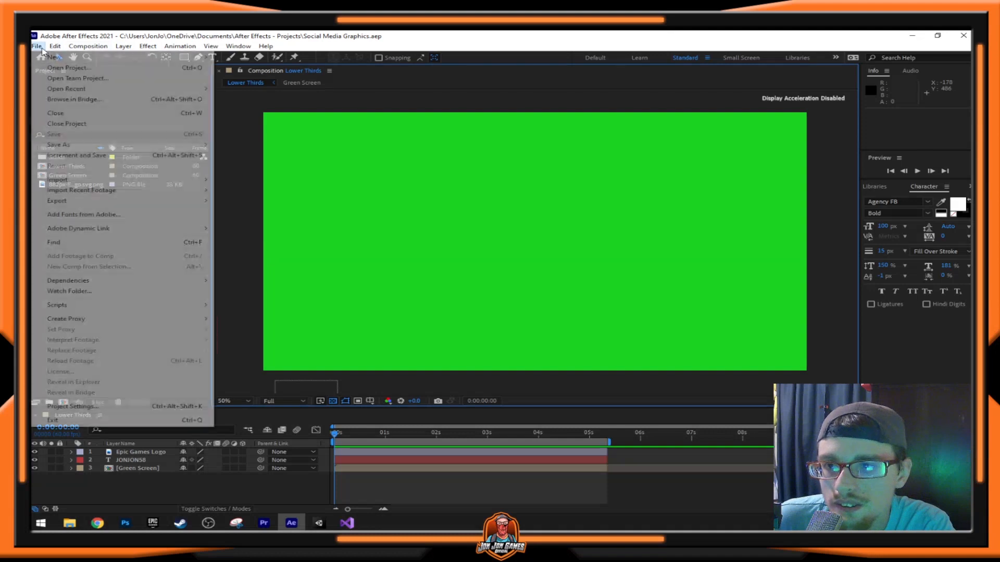
{"action": "mouse_move", "coordinate": [73, 206]}
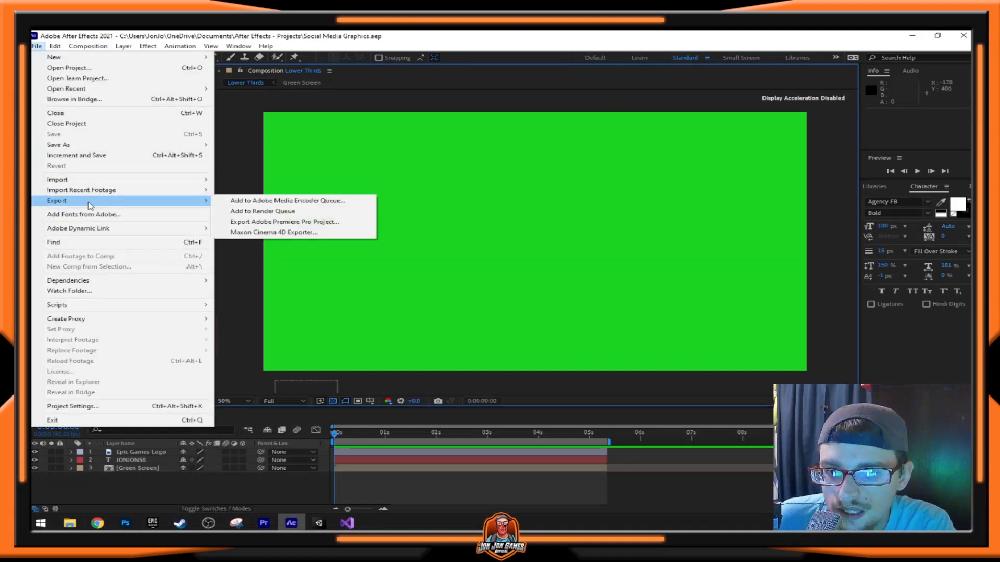
{"action": "left_click", "coordinate": [265, 202]}
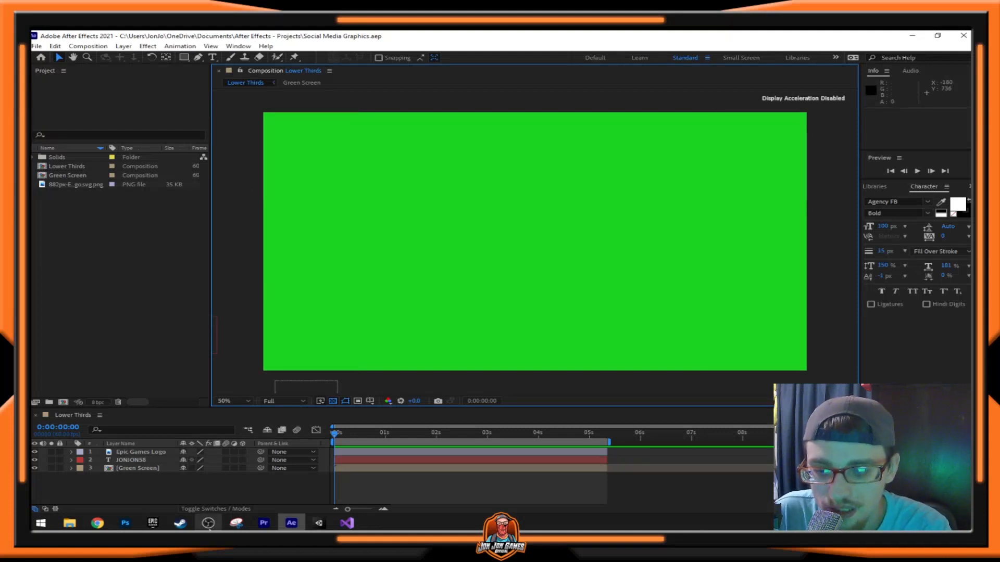
- Switch to Adobe Media Encoder and remove the Sponsor Code Animation item from the queue
{"action": "left_click", "coordinate": [205, 472]}
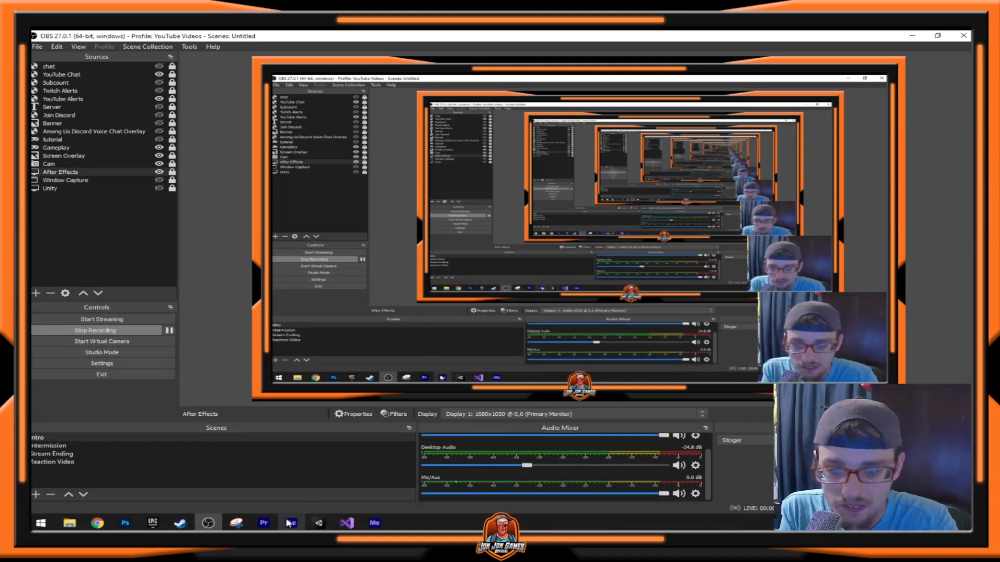
{"action": "left_click", "coordinate": [375, 523]}
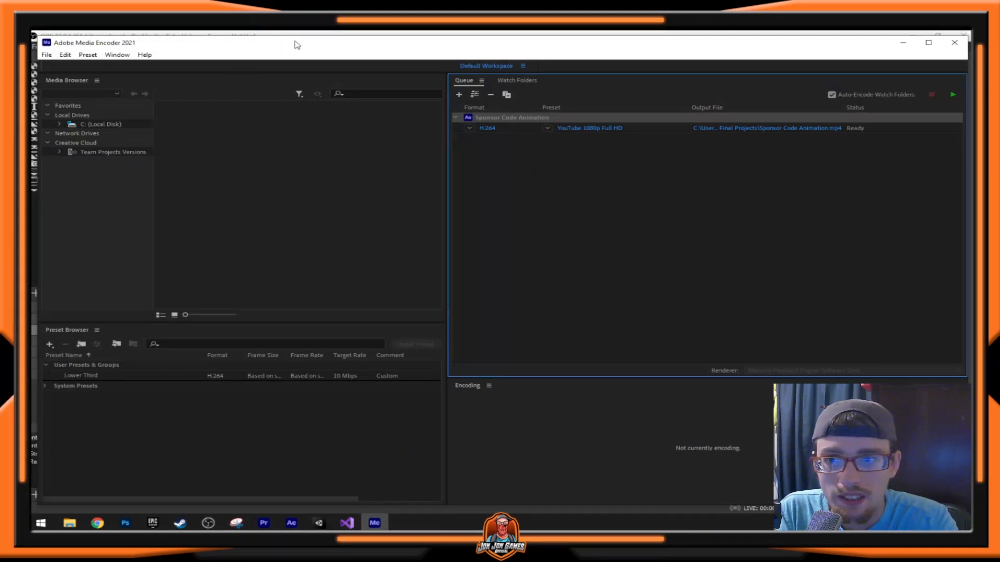
{"action": "left_click_drag", "start_coordinate": [290, 43], "coordinate": [276, 41]}
{"action": "left_click", "coordinate": [208, 523]}
{"action": "left_click", "coordinate": [208, 523]}
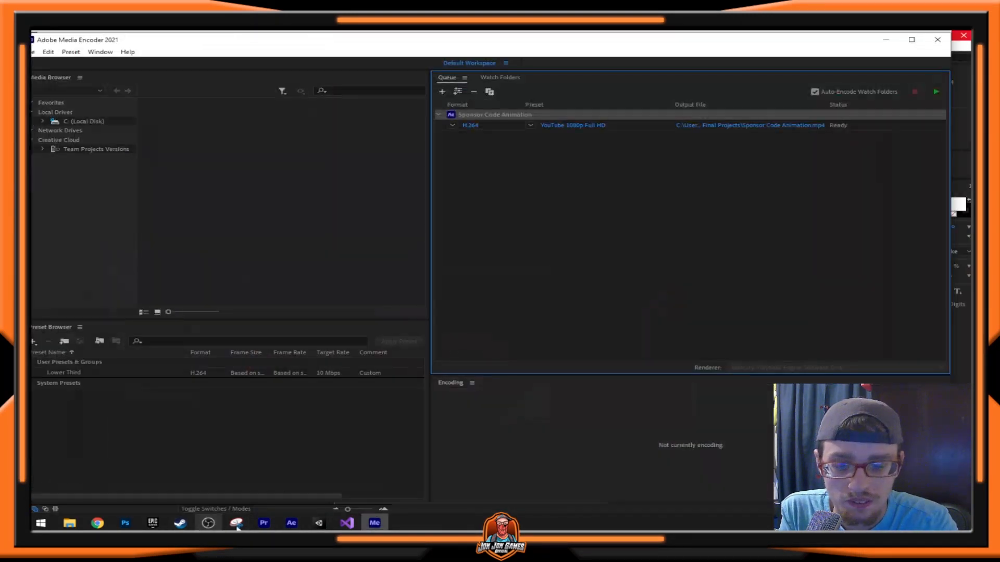
{"action": "left_click_drag", "start_coordinate": [211, 35], "coordinate": [223, 45]}
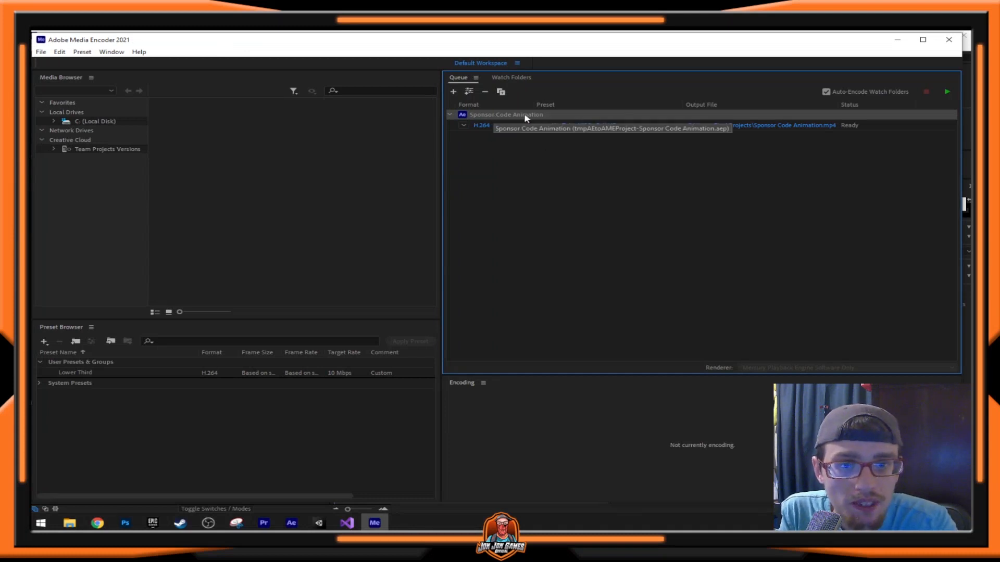
{"action": "key", "text": "Delete"}
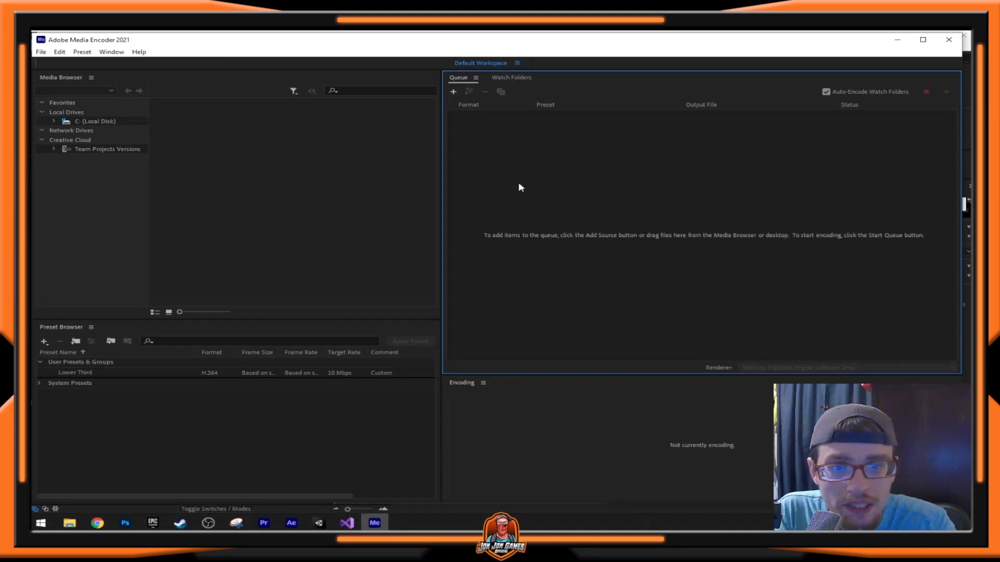
- Return to After Effects, send the Lower Thirds composition to the Media Encoder queue again, and check the queue in Media Encoder
{"action": "left_click", "coordinate": [904, 46]}
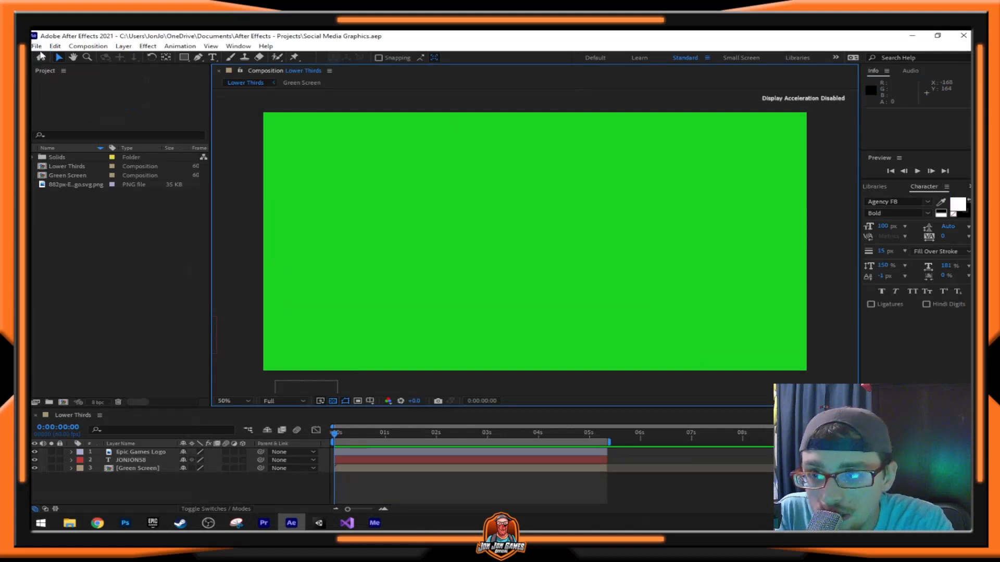
{"action": "left_click", "coordinate": [36, 46]}
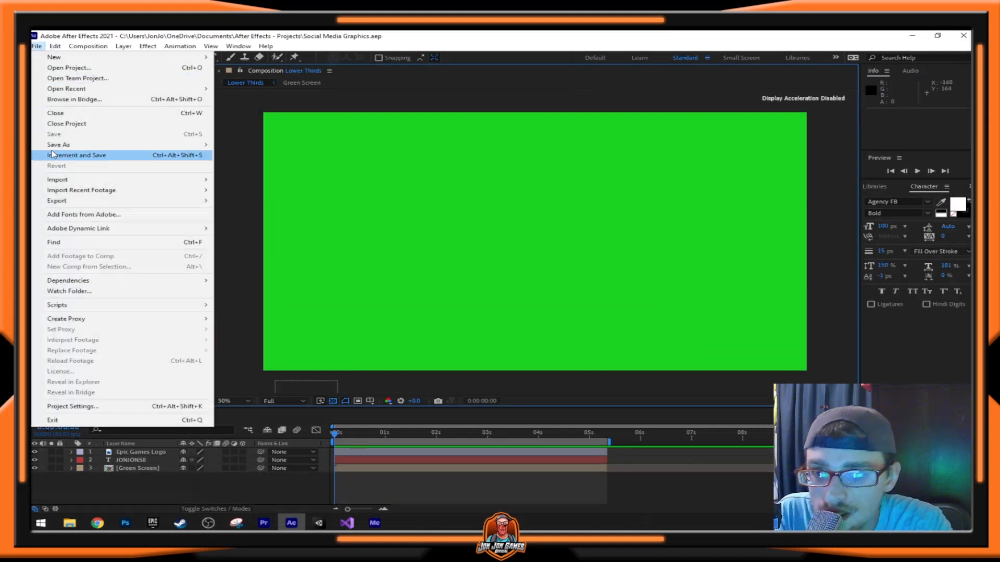
{"action": "mouse_move", "coordinate": [84, 202]}
{"action": "left_click", "coordinate": [248, 202]}
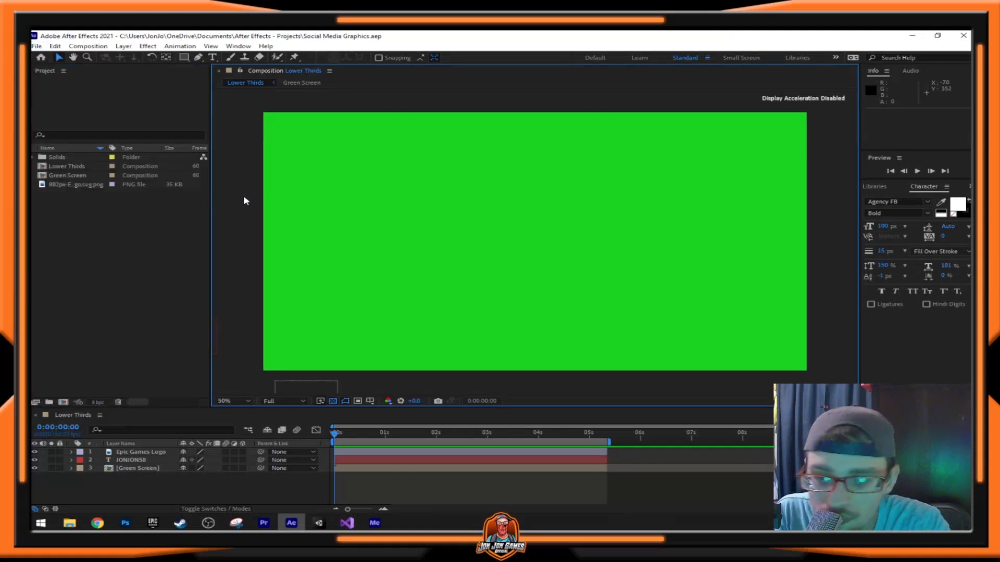
{"action": "left_click", "coordinate": [375, 523]}
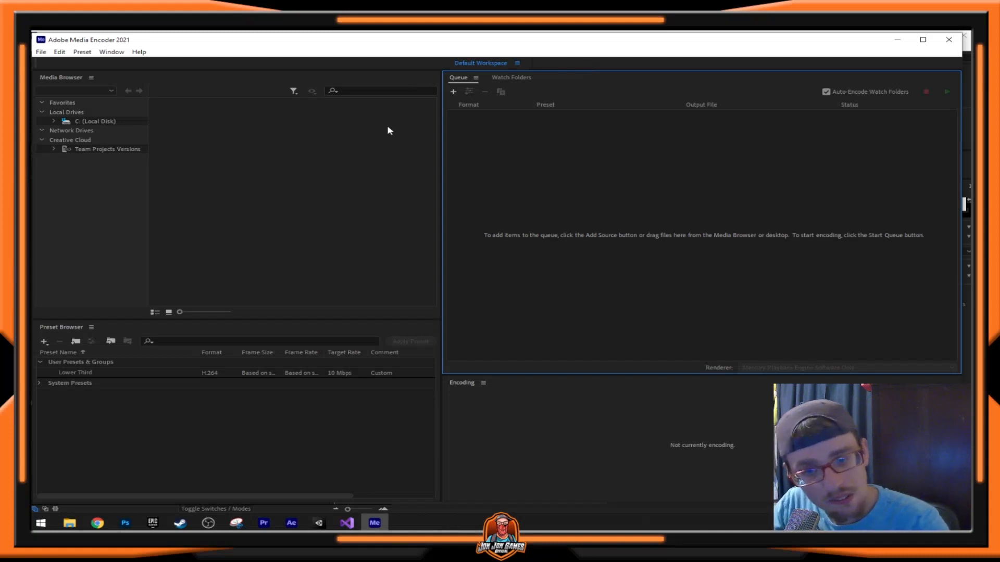
- Switch back to After Effects and add the Lower Thirds composition to the Adobe Media Encoder queue once more
{"action": "mouse_move", "coordinate": [292, 524]}
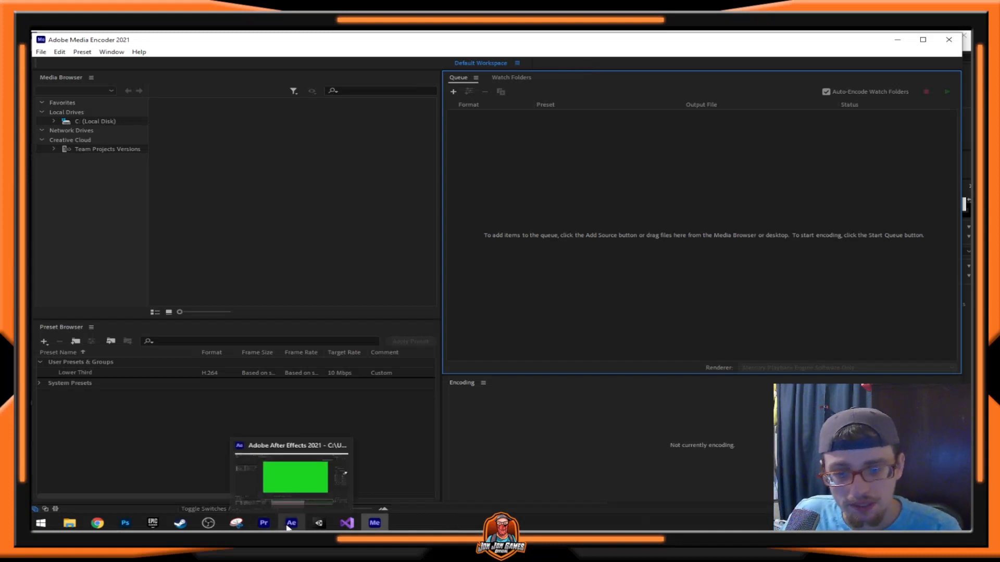
{"action": "left_click", "coordinate": [279, 490]}
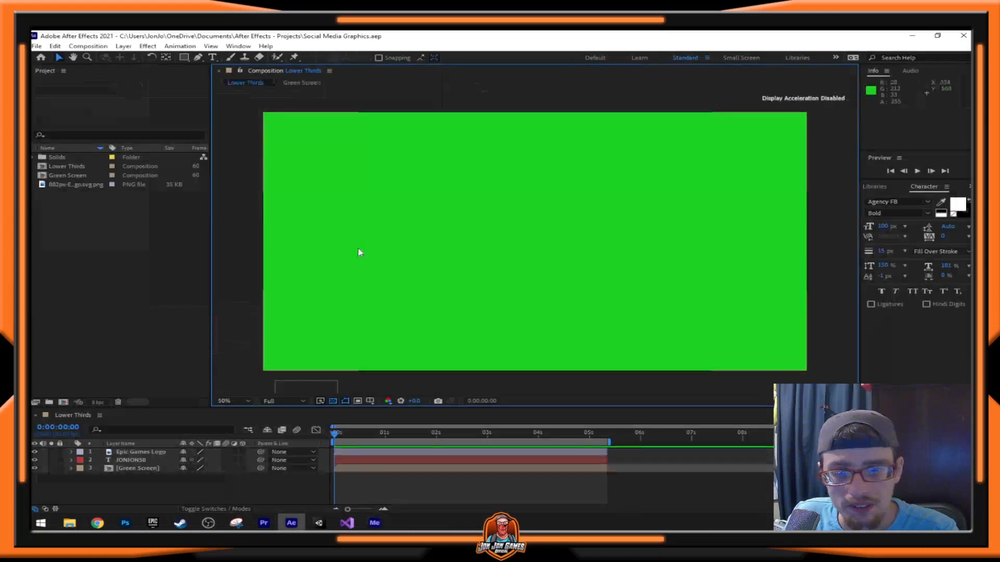
{"action": "left_click", "coordinate": [36, 47]}
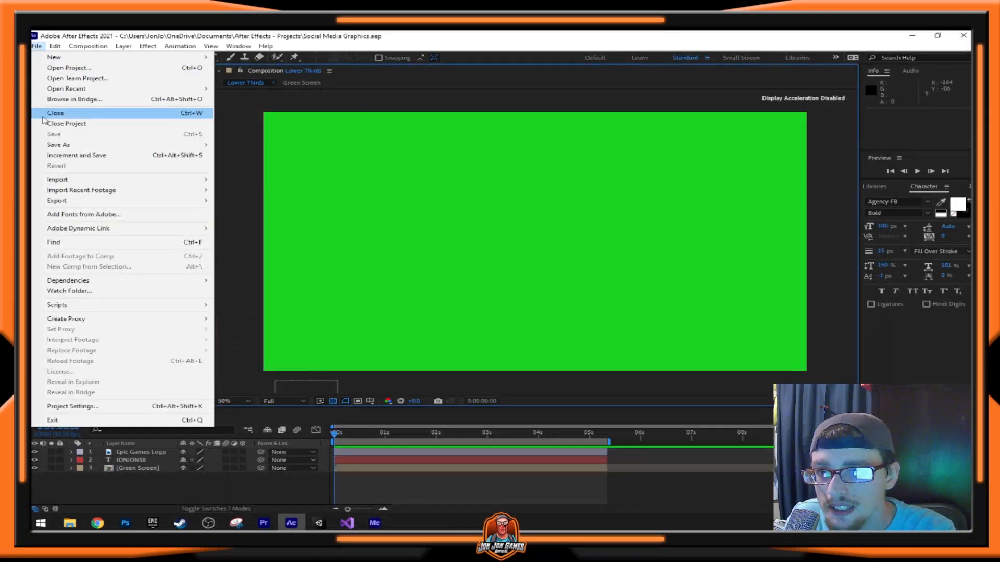
{"action": "mouse_move", "coordinate": [187, 202]}
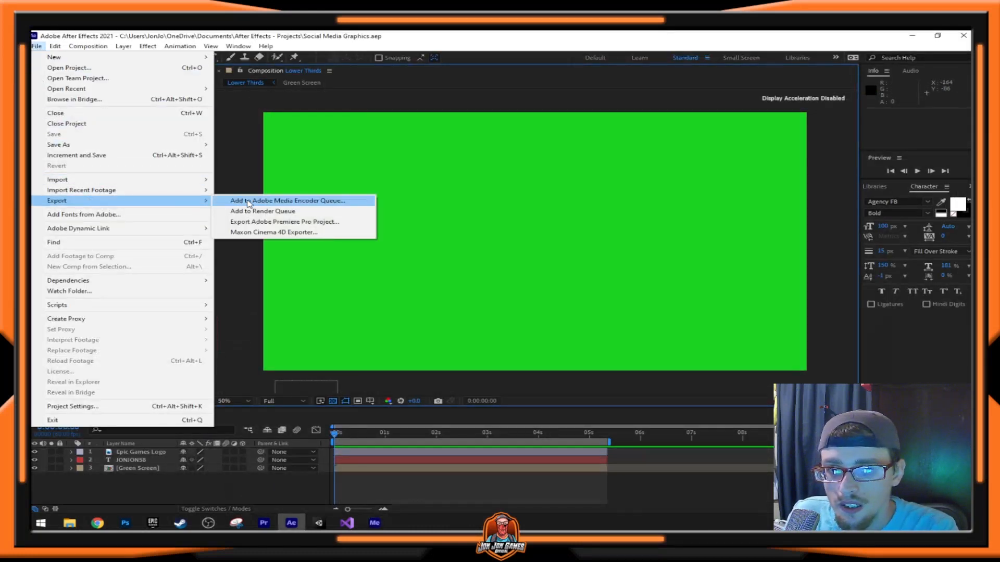
{"action": "left_click", "coordinate": [287, 201]}
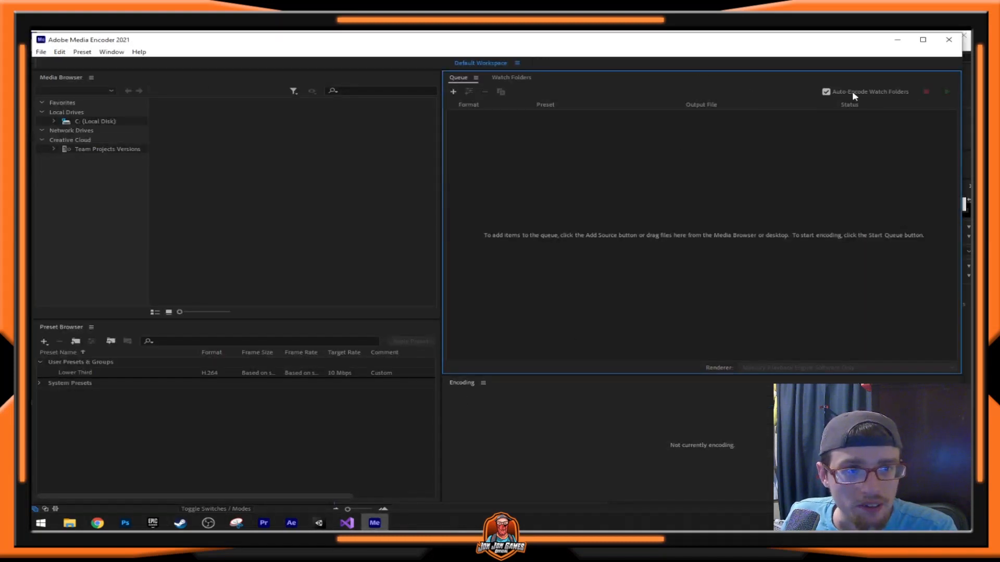
- Turn off Auto-Encode Watch Folders and delete the first two duplicate Lower Thirds items from the queue
{"action": "left_click", "coordinate": [826, 92]}
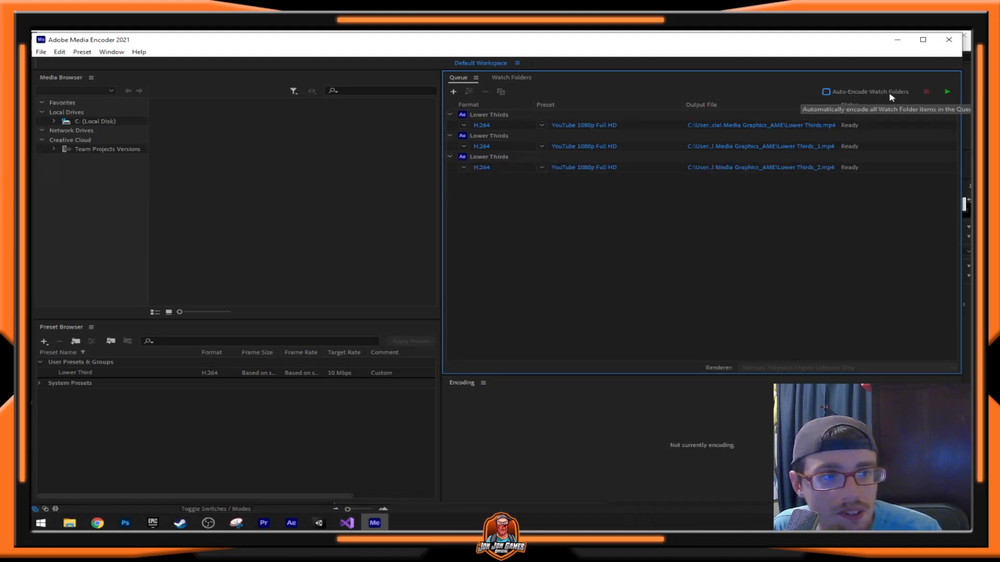
{"action": "left_click", "coordinate": [587, 113]}
{"action": "key", "text": "Delete"}
{"action": "key", "text": "Delete"}
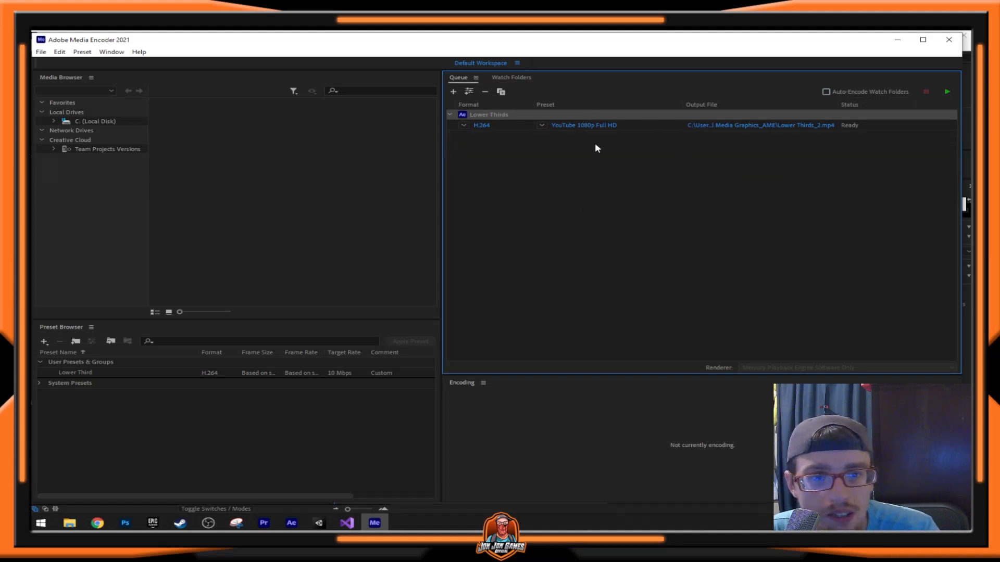
- Open the output location of the queued Lower Thirds item and browse to the Documents folder
{"action": "left_click", "coordinate": [726, 125]}
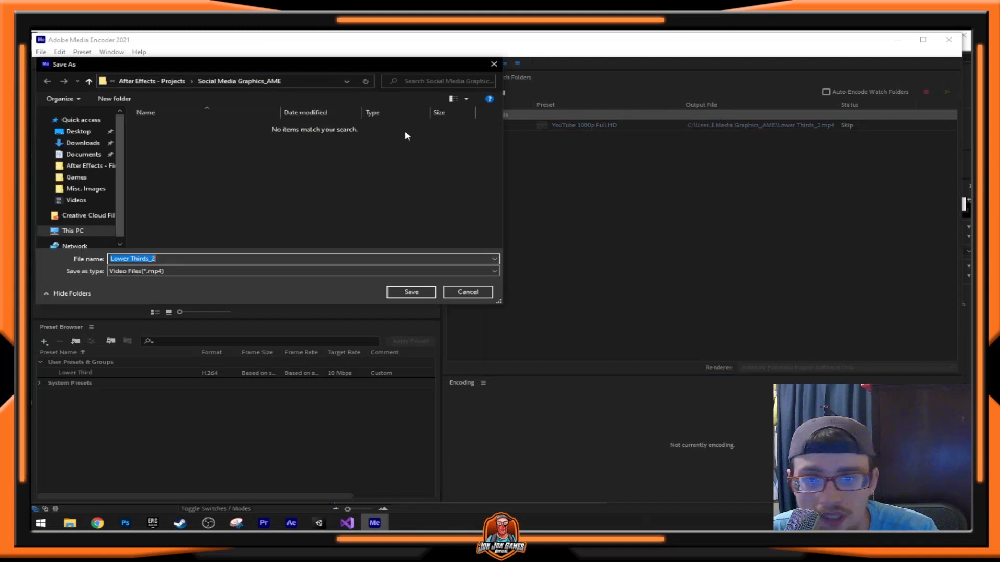
{"action": "scroll", "coordinate": [52, 172], "scroll_direction": "down", "scroll_amount": 1}
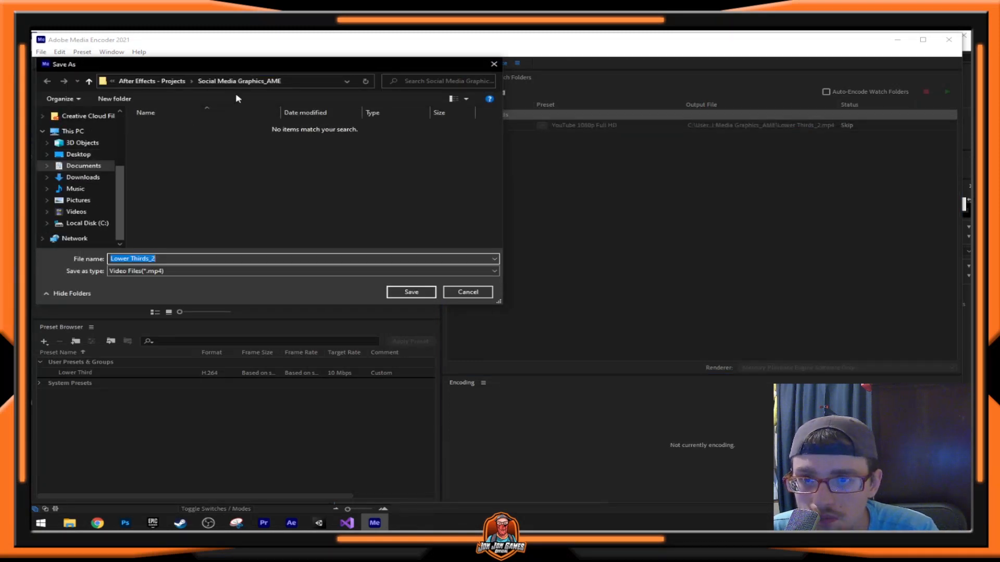
{"action": "left_click", "coordinate": [154, 81]}
{"action": "left_click", "coordinate": [172, 82]}
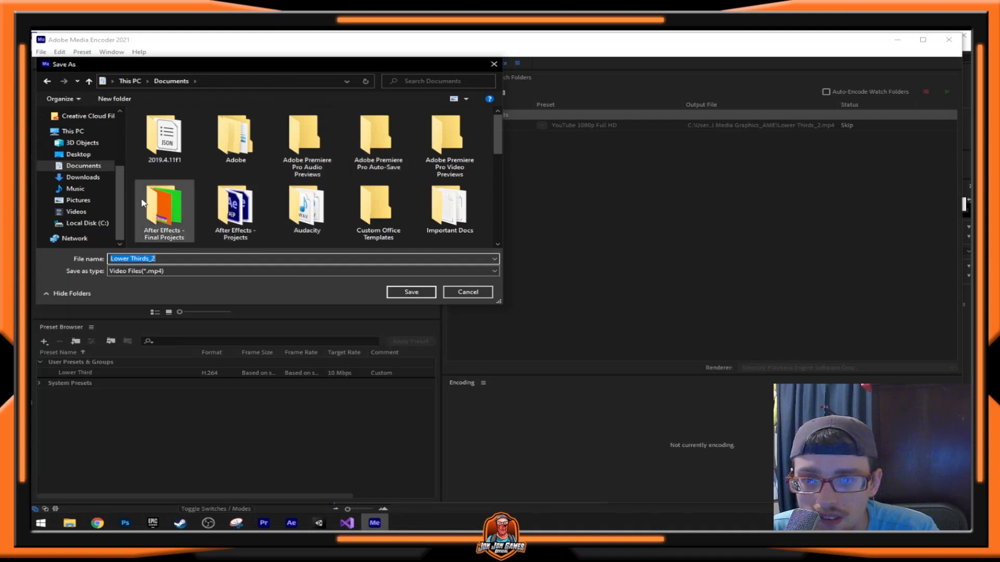
{"action": "left_click", "coordinate": [175, 201]}
- Name the output file Epic Partner Creator Code Animation and save it in the After Effects - Final Projects folder
{"action": "left_click", "coordinate": [181, 259]}
{"action": "left_click", "coordinate": [180, 259]}
{"action": "key", "text": "BackSpace"}
{"action": "key", "text": "BackSpace"}
{"action": "key", "text": "BackSpace"}
{"action": "key", "text": "BackSpace"}
{"action": "key", "text": "BackSpace"}
{"action": "key", "text": "BackSpace"}
{"action": "key", "text": "BackSpace"}
{"action": "key", "text": "BackSpace"}
{"action": "key", "text": "BackSpace"}
{"action": "key", "text": "BackSpace"}
{"action": "key", "text": "BackSpace"}
{"action": "key", "text": "BackSpace"}
{"action": "key", "text": "BackSpace"}
{"action": "key", "text": "BackSpace"}
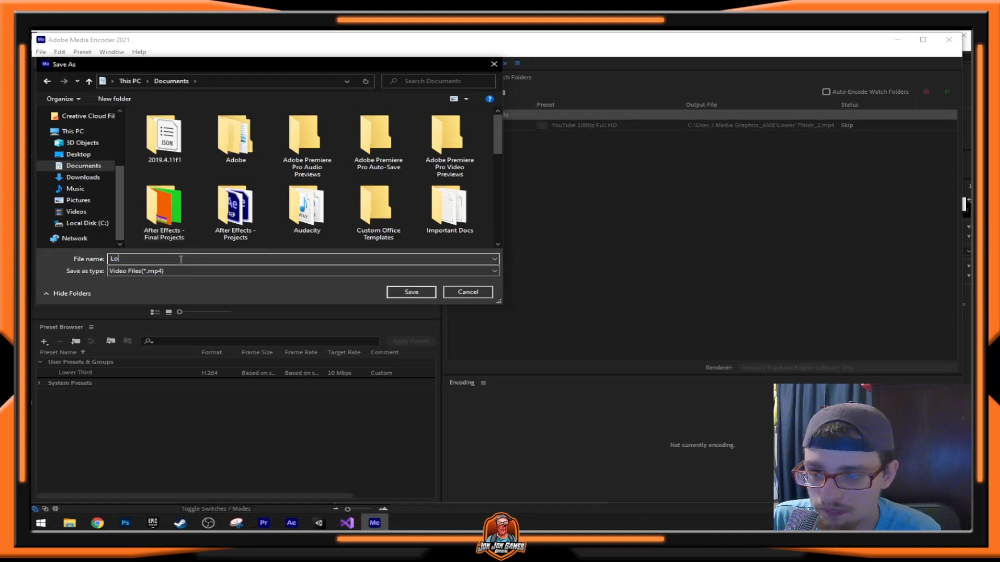
{"action": "type", "text": "Epi"}
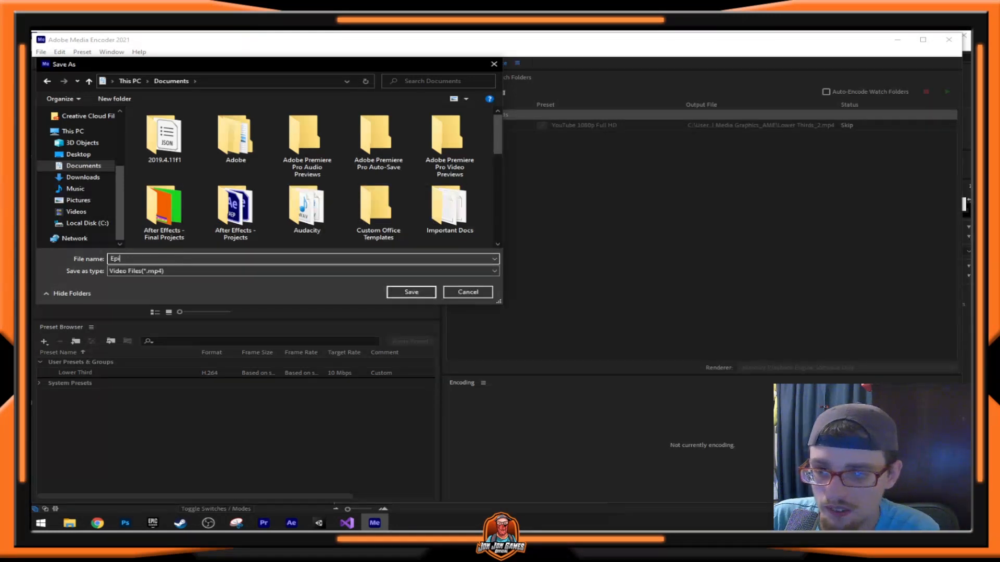
{"action": "type", "text": "c Partner Cre"}
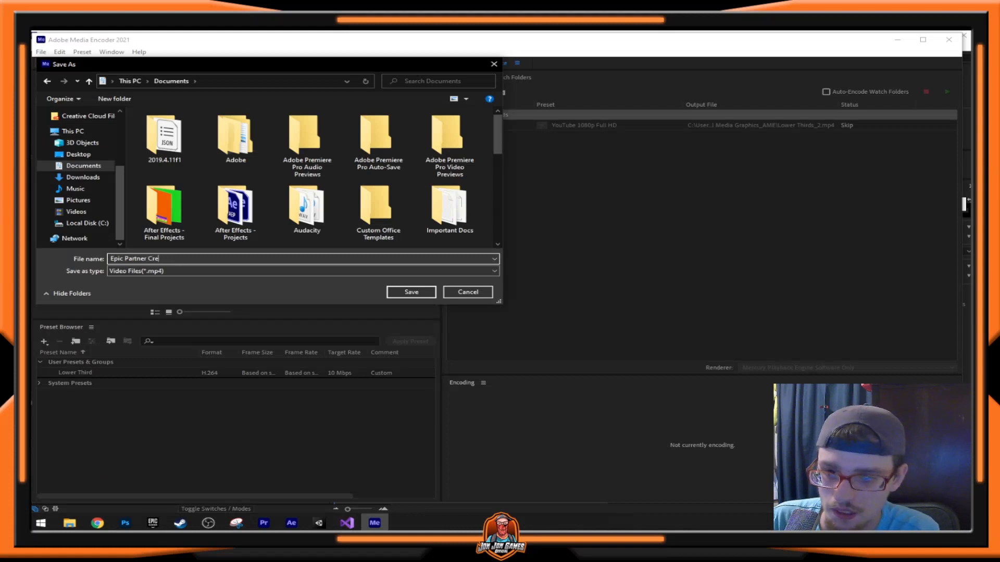
{"action": "type", "text": "ator Code"}
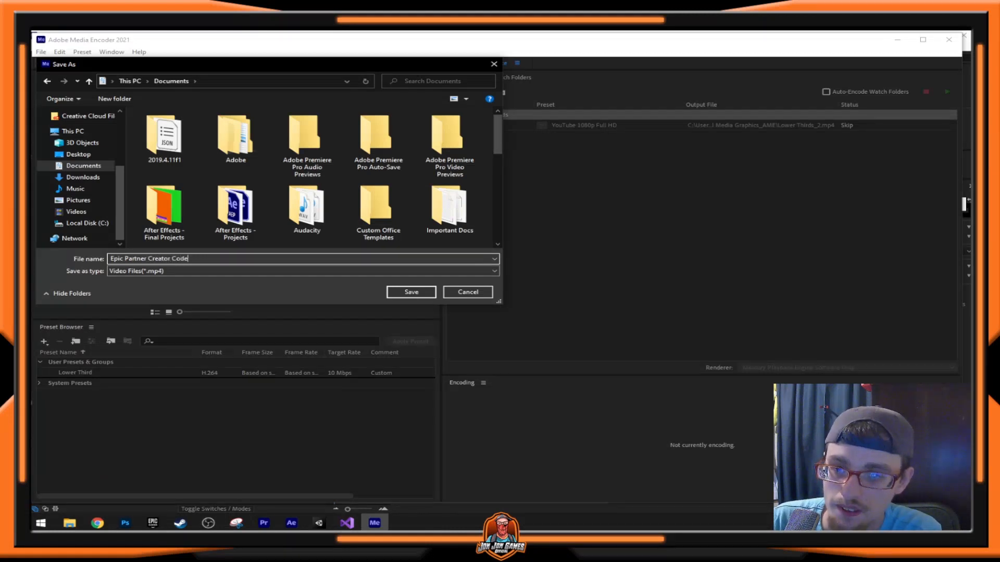
{"action": "type", "text": " Animation"}
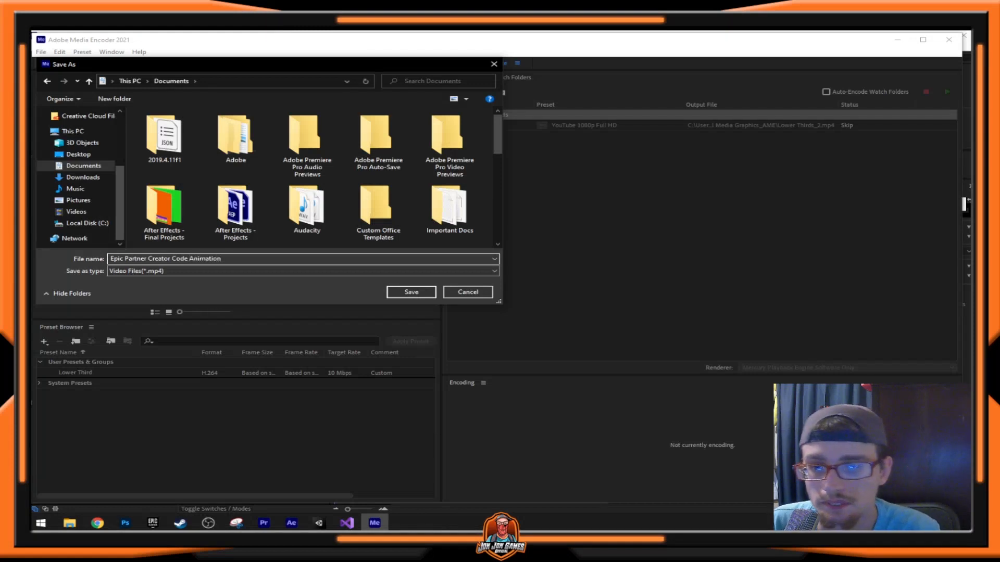
{"action": "double_click", "coordinate": [164, 211]}
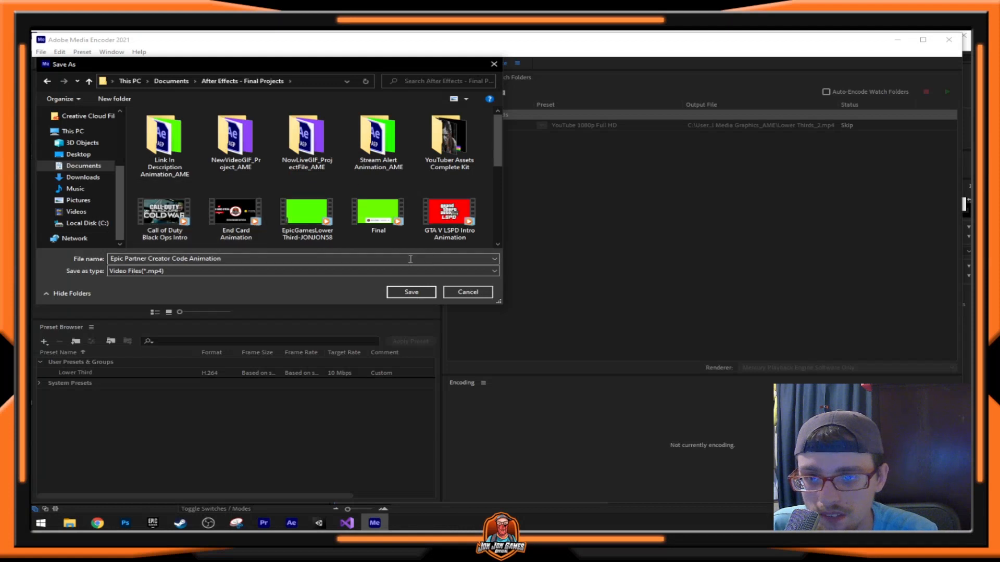
{"action": "left_click", "coordinate": [412, 291]}
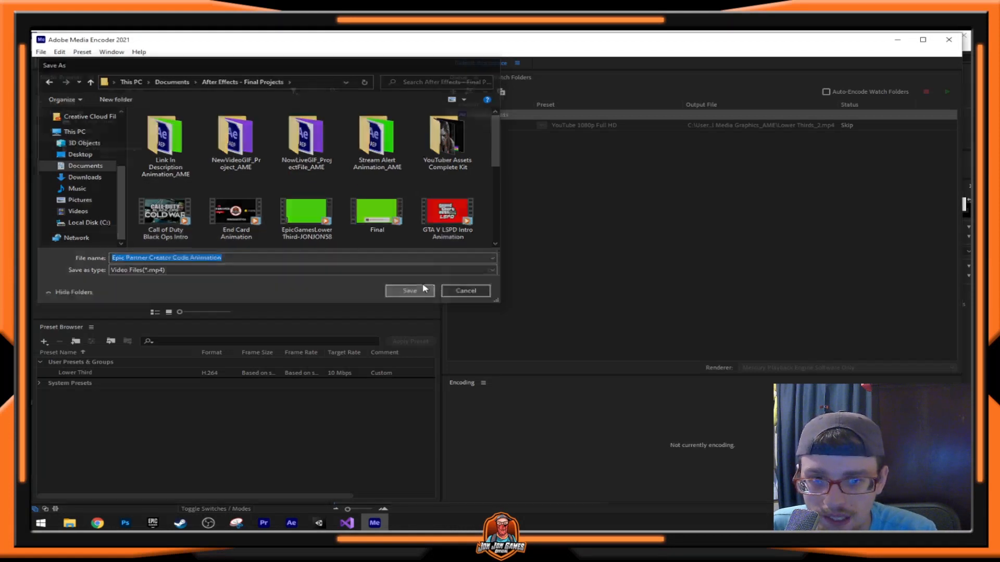
- Open the item's export settings, keep the YouTube 1080p Full HD preset as the base, and turn off audio export
{"action": "left_click", "coordinate": [576, 126]}
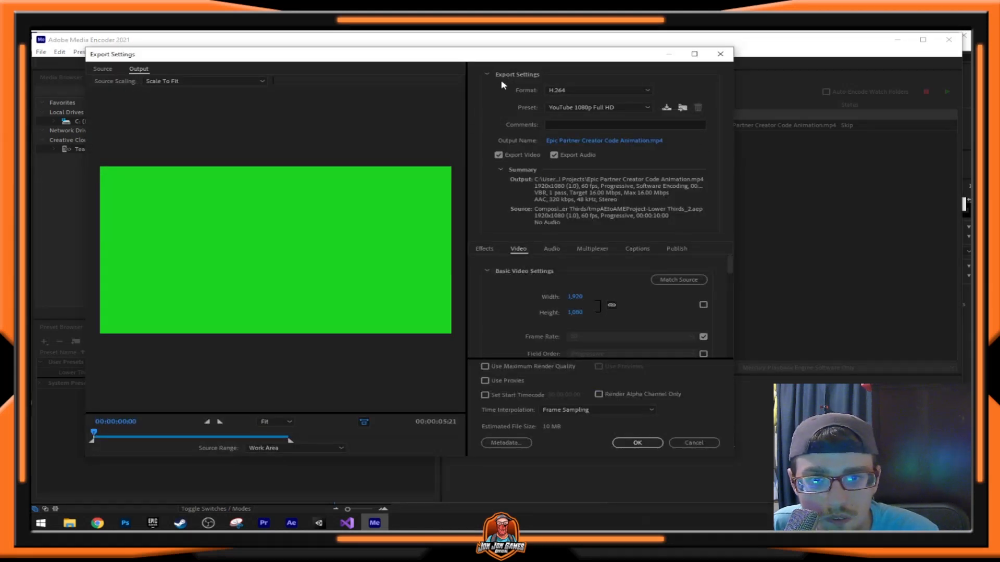
{"action": "left_click", "coordinate": [562, 110]}
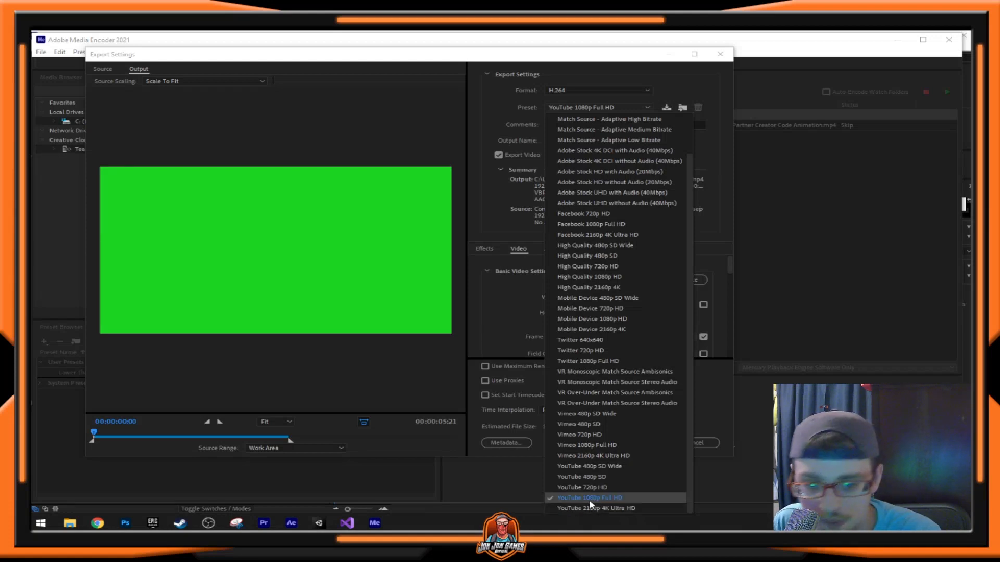
{"action": "left_click", "coordinate": [497, 125]}
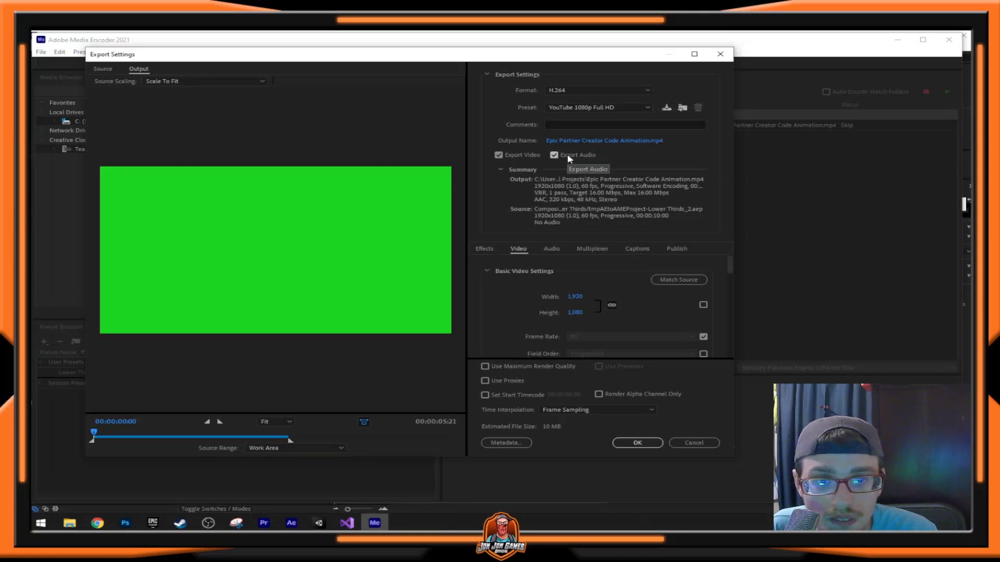
{"action": "left_click", "coordinate": [554, 156]}
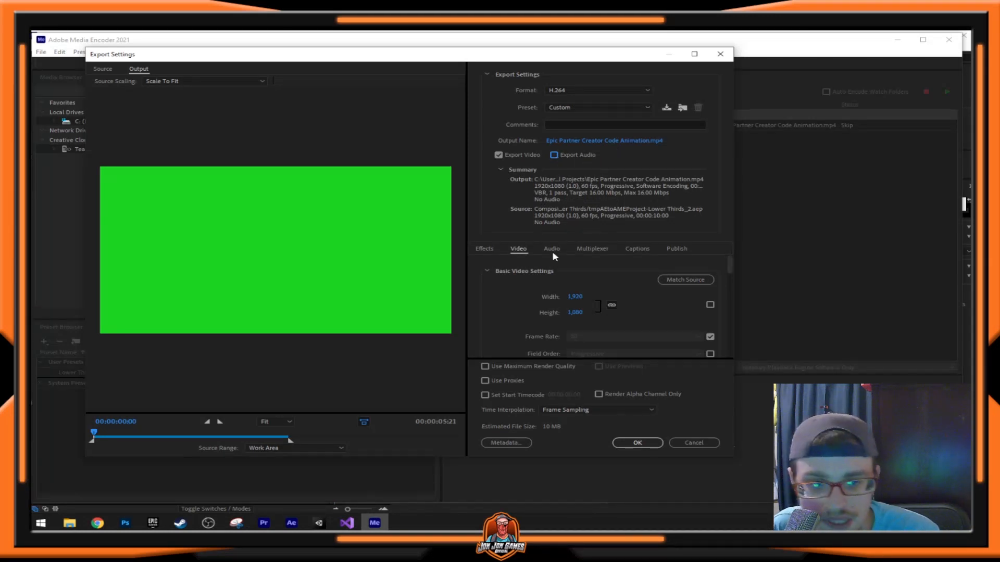
- Unlock the video frame rate from the source, inspect the available rates, and restore source matching
{"action": "scroll", "coordinate": [530, 301], "scroll_direction": "down", "scroll_amount": 1}
{"action": "scroll", "coordinate": [521, 305], "scroll_direction": "up", "scroll_amount": 1}
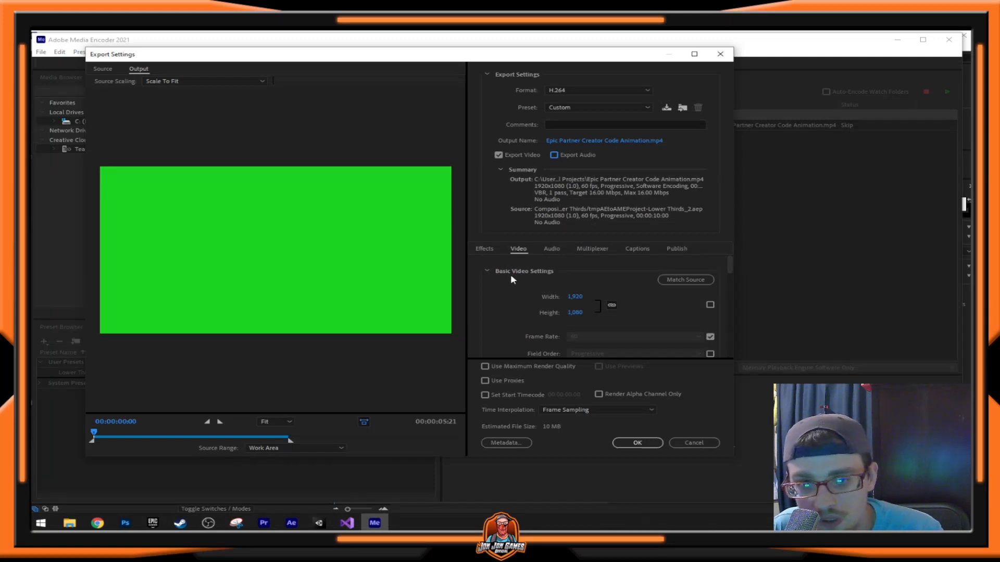
{"action": "scroll", "coordinate": [538, 301], "scroll_direction": "down", "scroll_amount": 1}
{"action": "scroll", "coordinate": [531, 299], "scroll_direction": "up", "scroll_amount": 1}
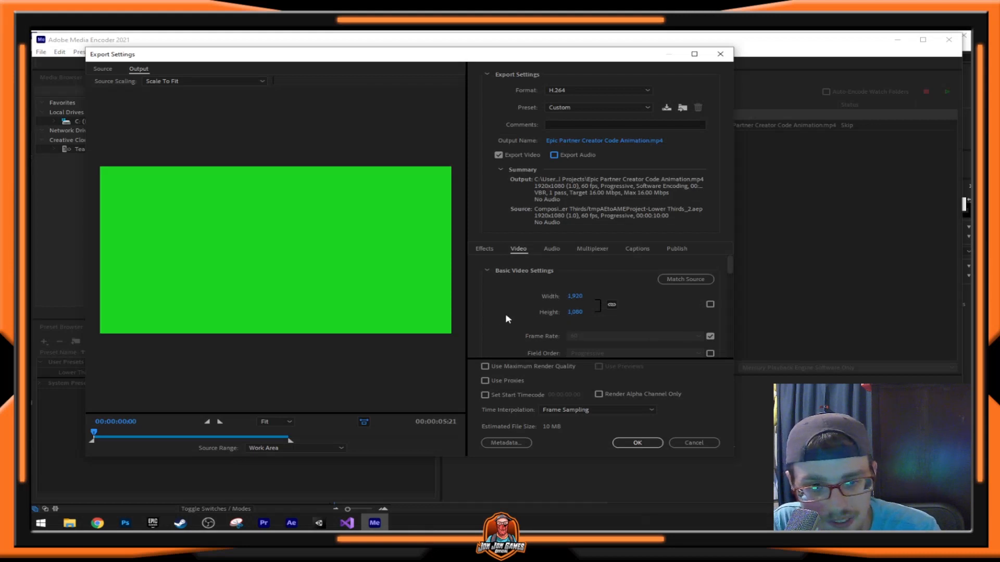
{"action": "scroll", "coordinate": [502, 318], "scroll_direction": "down", "scroll_amount": 1}
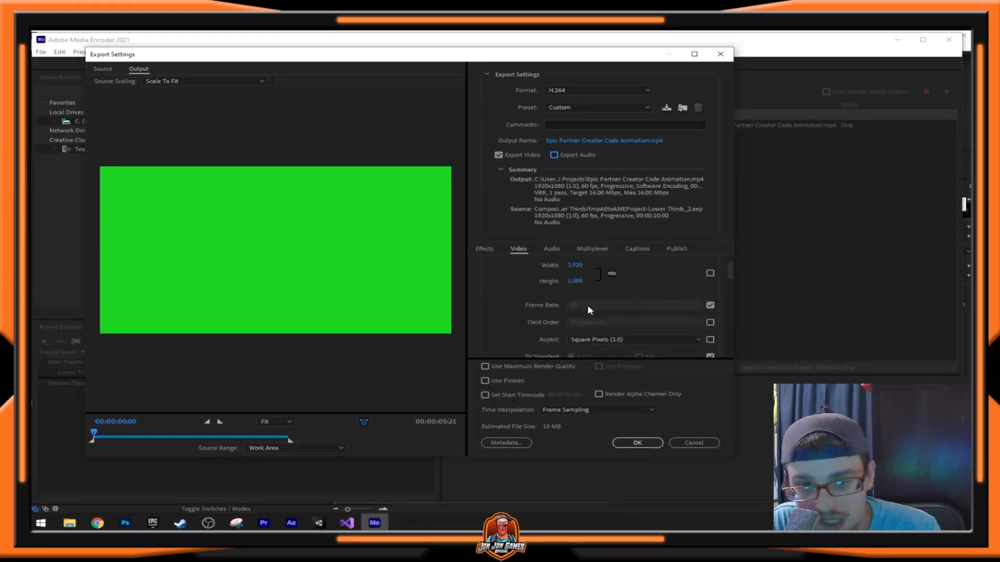
{"action": "left_click", "coordinate": [711, 306]}
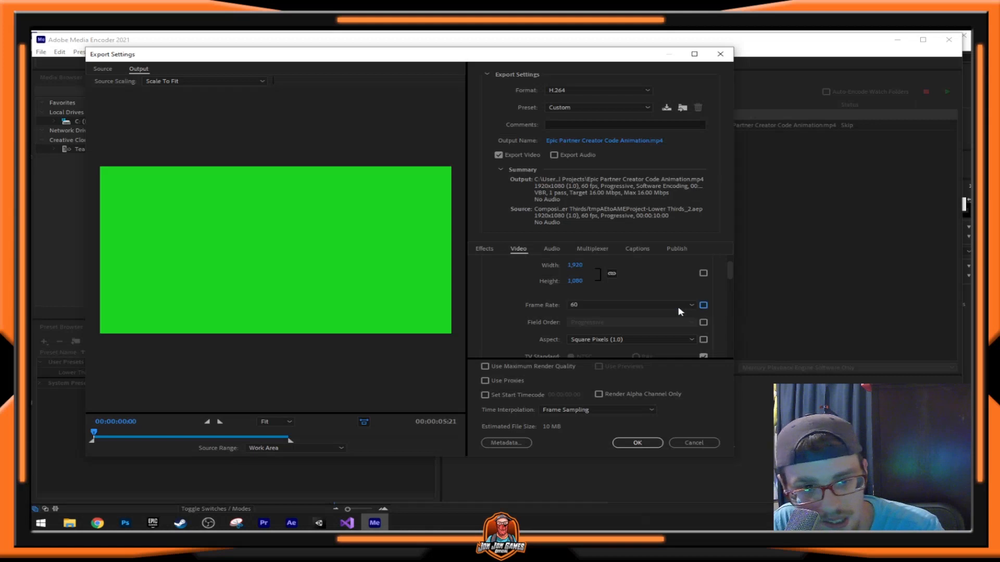
{"action": "left_click", "coordinate": [675, 305]}
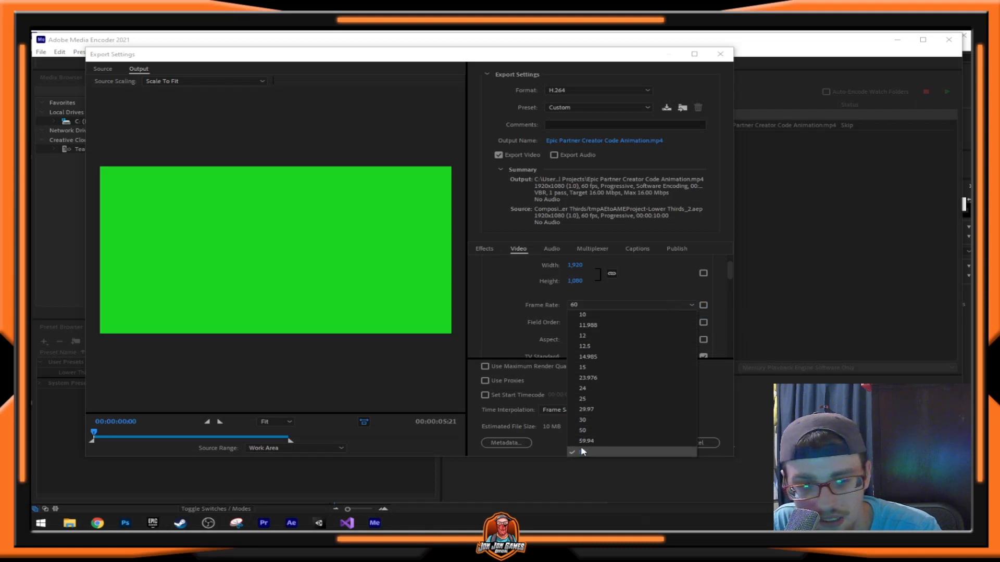
{"action": "left_click", "coordinate": [511, 332]}
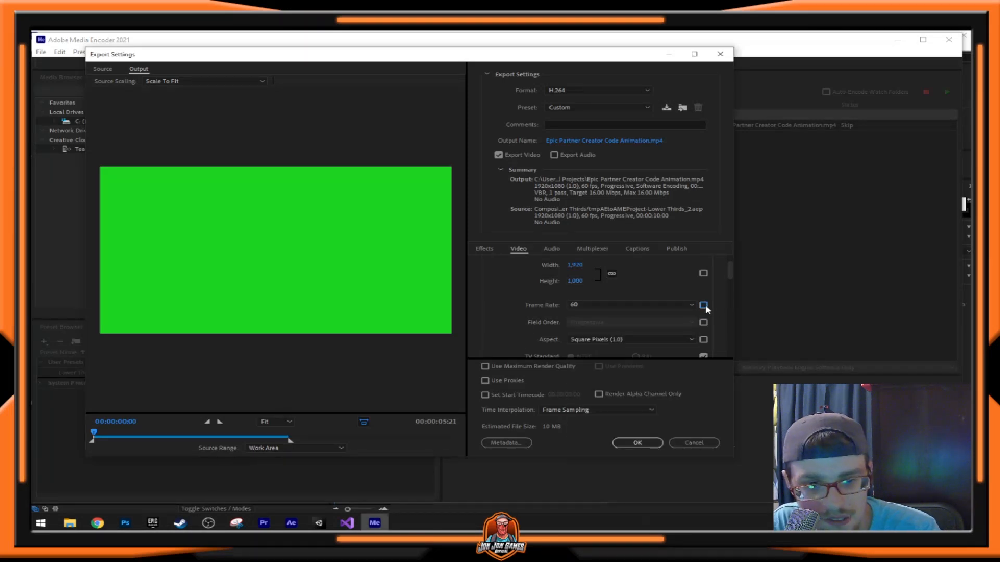
{"action": "scroll", "coordinate": [508, 311], "scroll_direction": "down", "scroll_amount": 5}
{"action": "scroll", "coordinate": [508, 315], "scroll_direction": "down", "scroll_amount": 6}
{"action": "scroll", "coordinate": [552, 331], "scroll_direction": "up", "scroll_amount": 11}
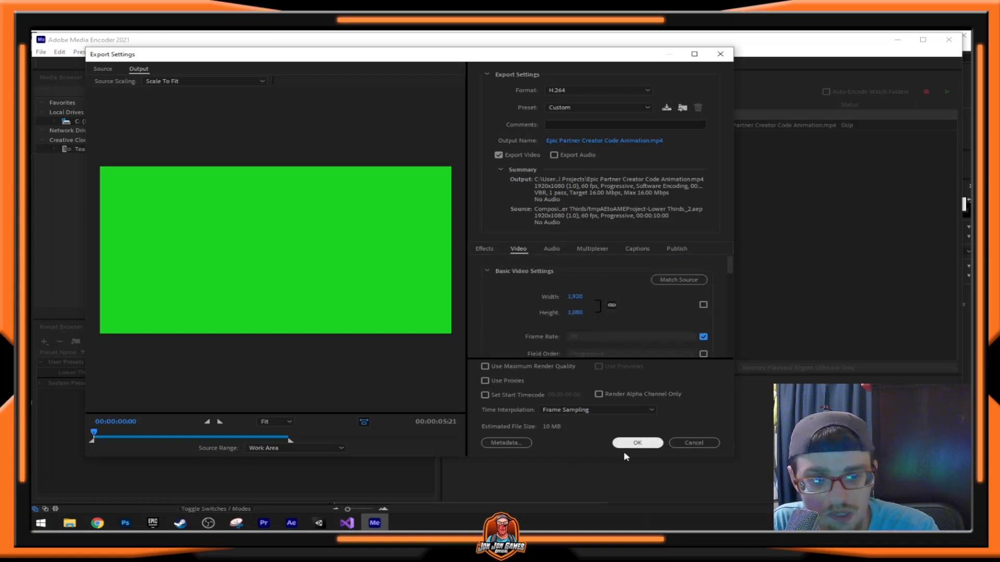
- Check the video and bitrate settings, set Time Interpolation to Optical Flow, and accept the export settings
{"action": "scroll", "coordinate": [604, 289], "scroll_direction": "down", "scroll_amount": 2}
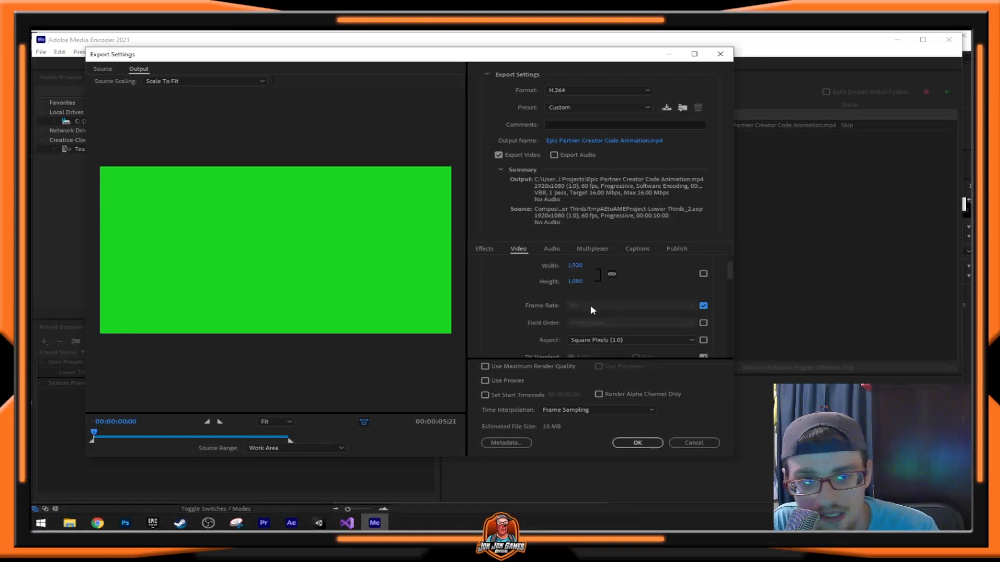
{"action": "scroll", "coordinate": [536, 312], "scroll_direction": "down", "scroll_amount": 6}
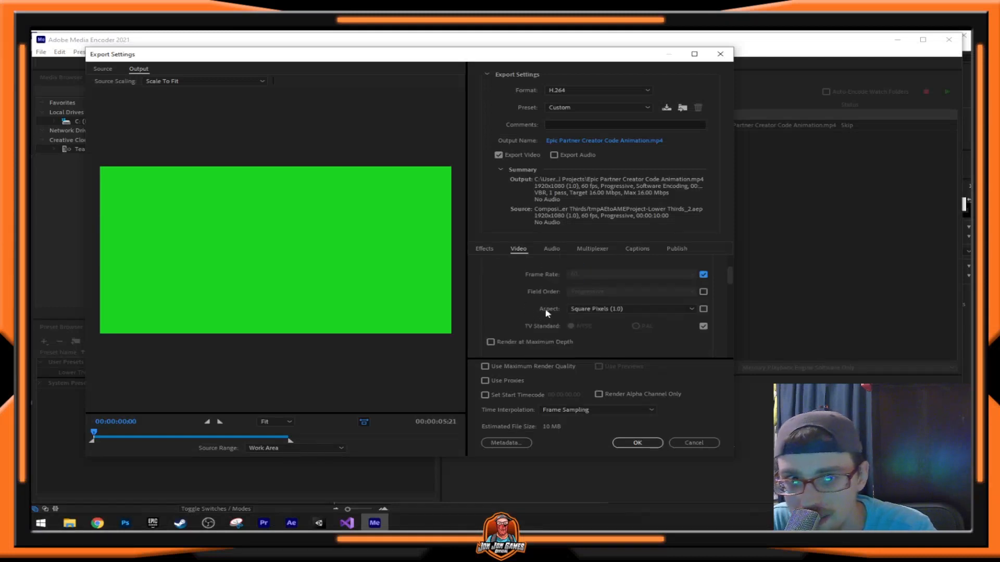
{"action": "scroll", "coordinate": [612, 412], "scroll_direction": "down", "scroll_amount": 2}
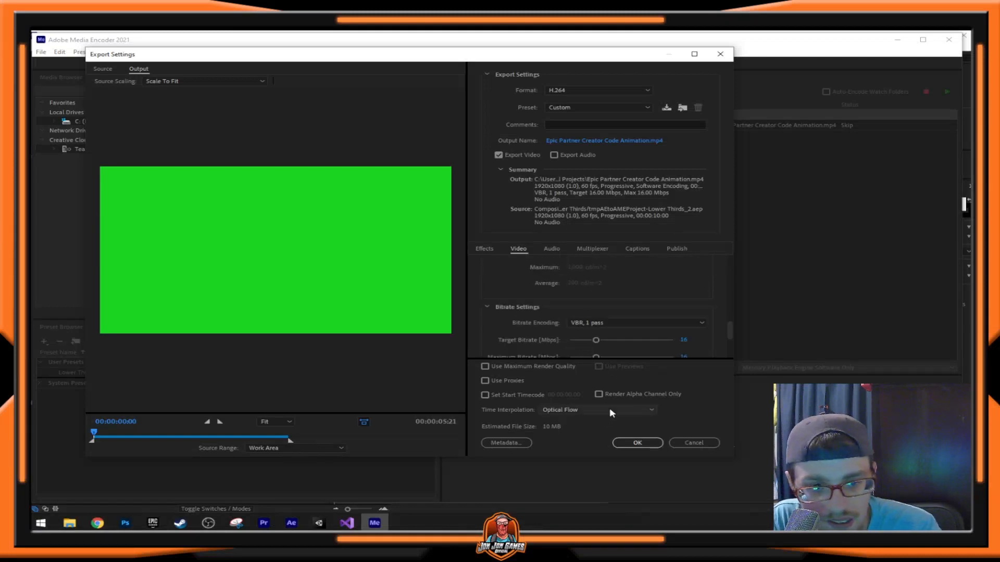
{"action": "left_click", "coordinate": [638, 443]}
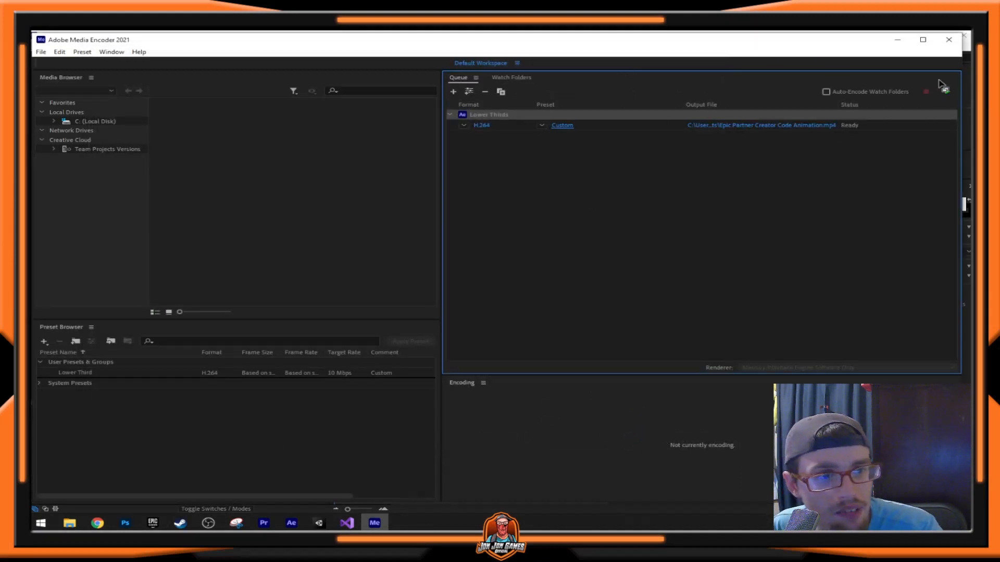
- Encode the queued Lower Thirds item and quit Media Encoder once the render is done
{"action": "left_click_drag", "start_coordinate": [862, 46], "coordinate": [875, 48]}
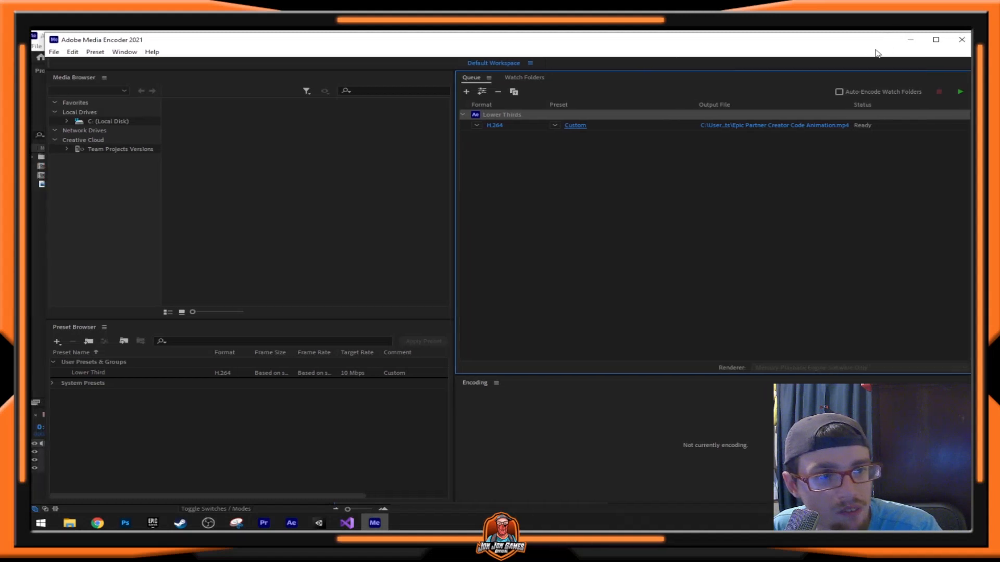
{"action": "left_click", "coordinate": [960, 93]}
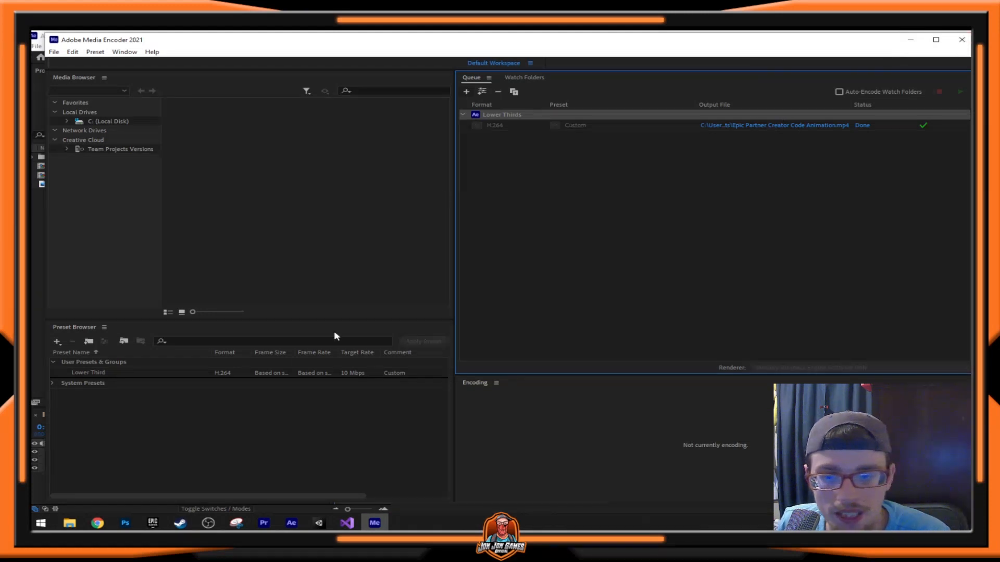
{"action": "key", "text": "ctrl+q"}
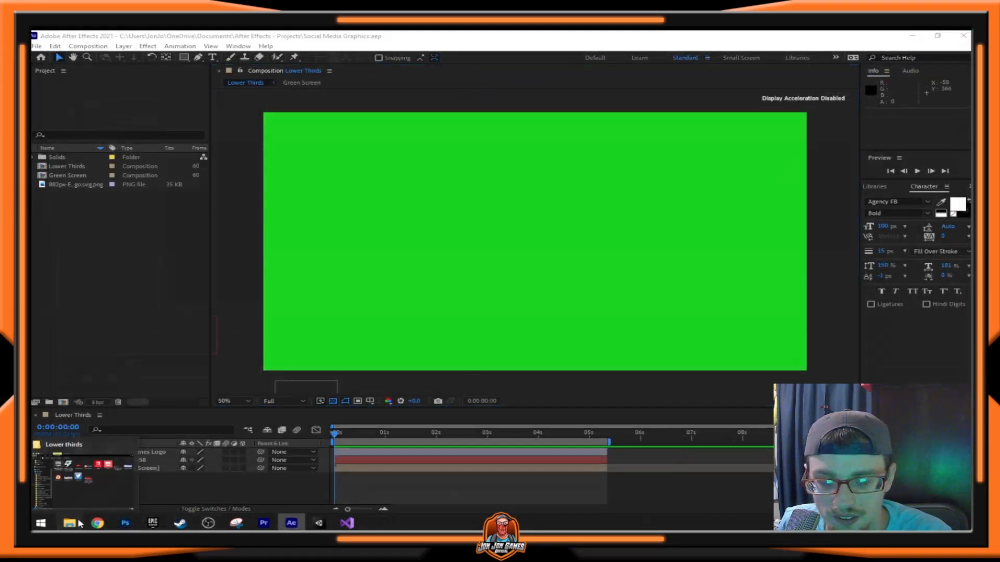
- In File Explorer, open the Epic Partner Creator Code Animation video from Documents > After Effects - Final Projects and minimize the folder window
{"action": "left_click", "coordinate": [81, 523]}
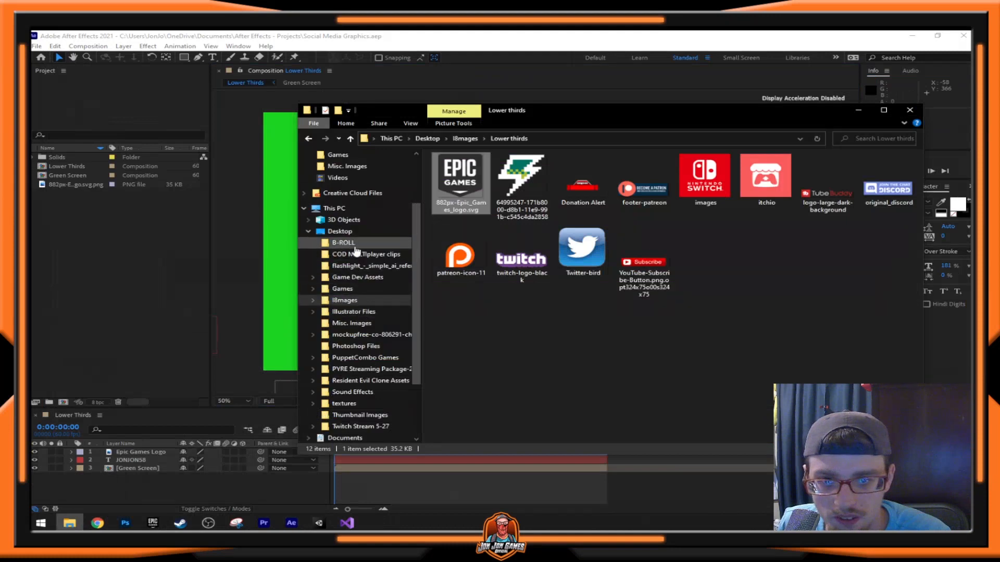
{"action": "scroll", "coordinate": [353, 243], "scroll_direction": "down", "scroll_amount": 2}
{"action": "left_click", "coordinate": [309, 363]}
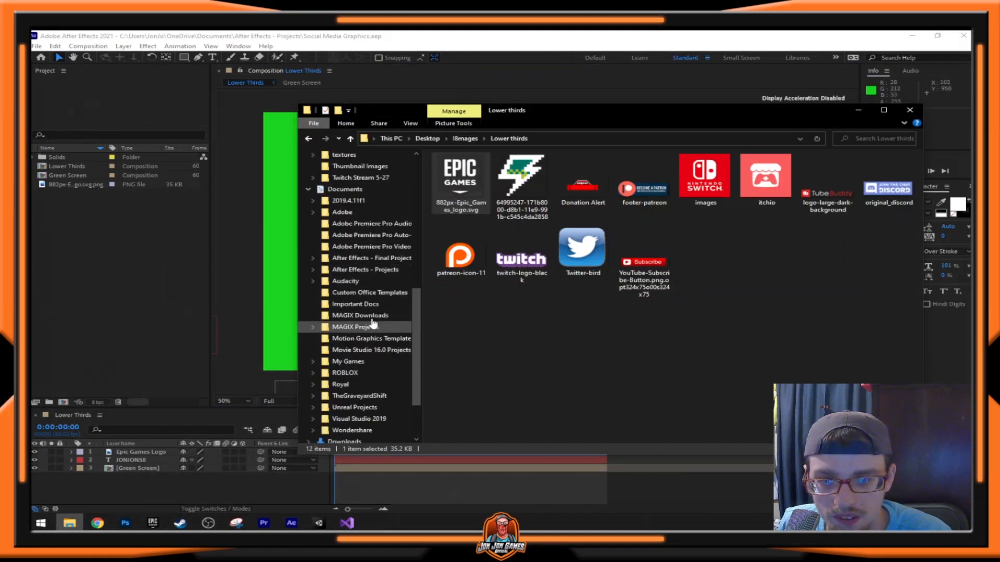
{"action": "left_click", "coordinate": [357, 258]}
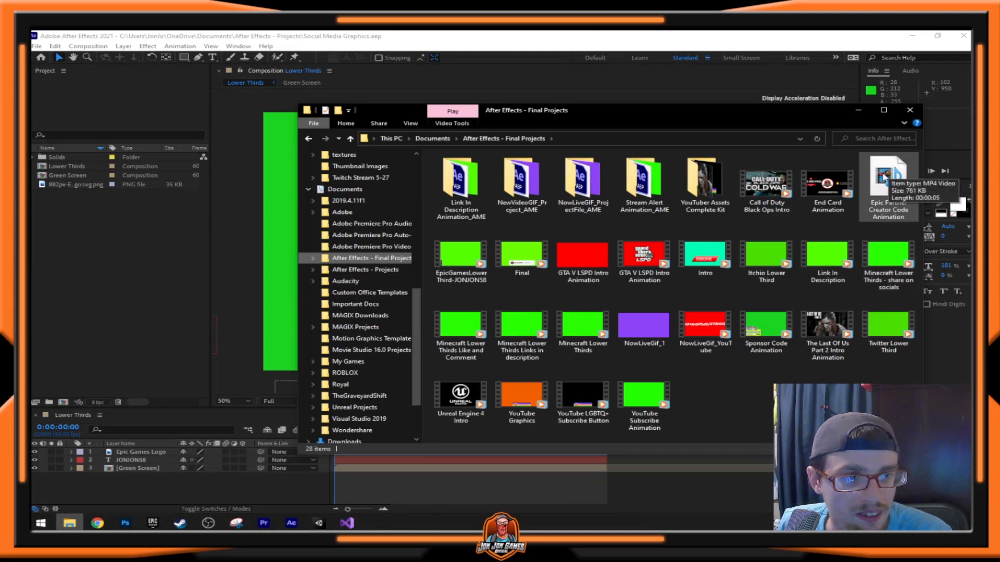
{"action": "left_click", "coordinate": [884, 177]}
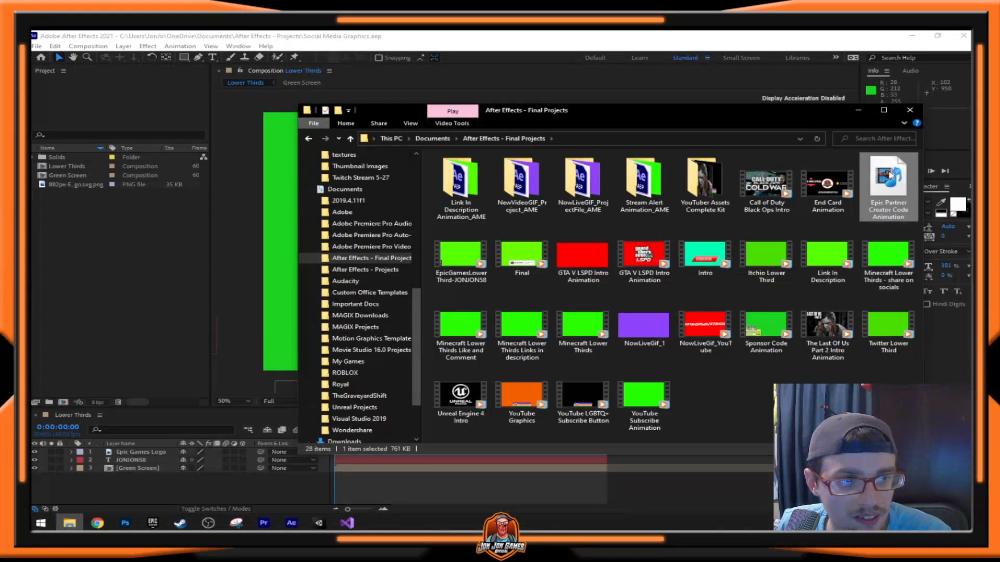
{"action": "left_click", "coordinate": [858, 110]}
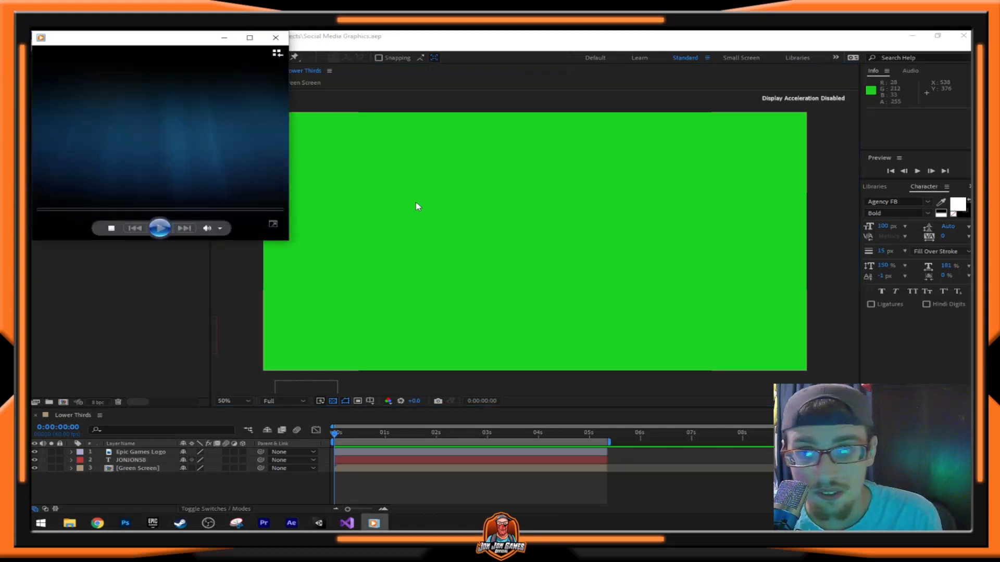
- Maximize the video player, replay the exported animation from the start, and close the player
{"action": "left_click_drag", "start_coordinate": [151, 38], "coordinate": [391, 126]}
{"action": "left_click", "coordinate": [488, 127]}
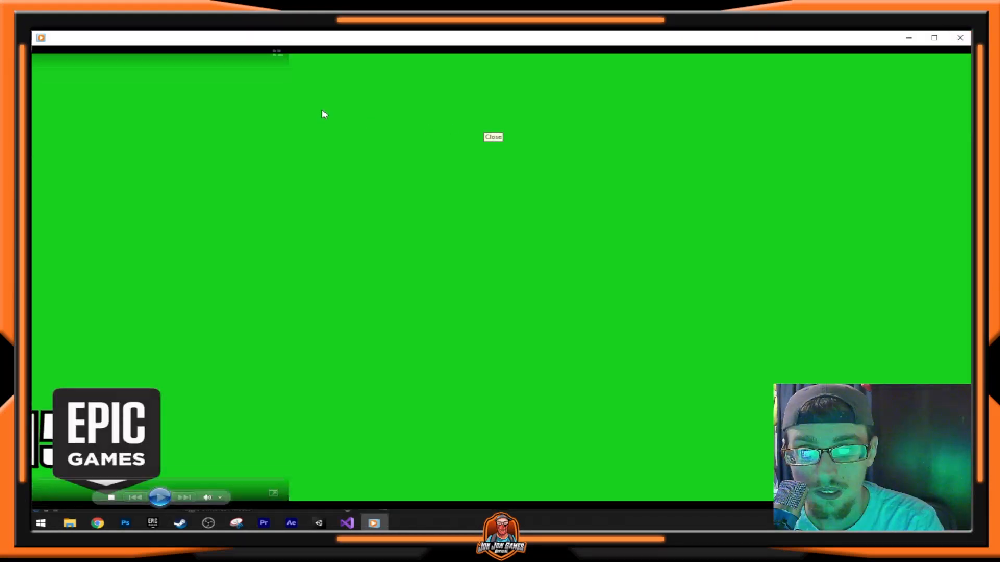
{"action": "left_click_drag", "start_coordinate": [187, 479], "coordinate": [32, 480]}
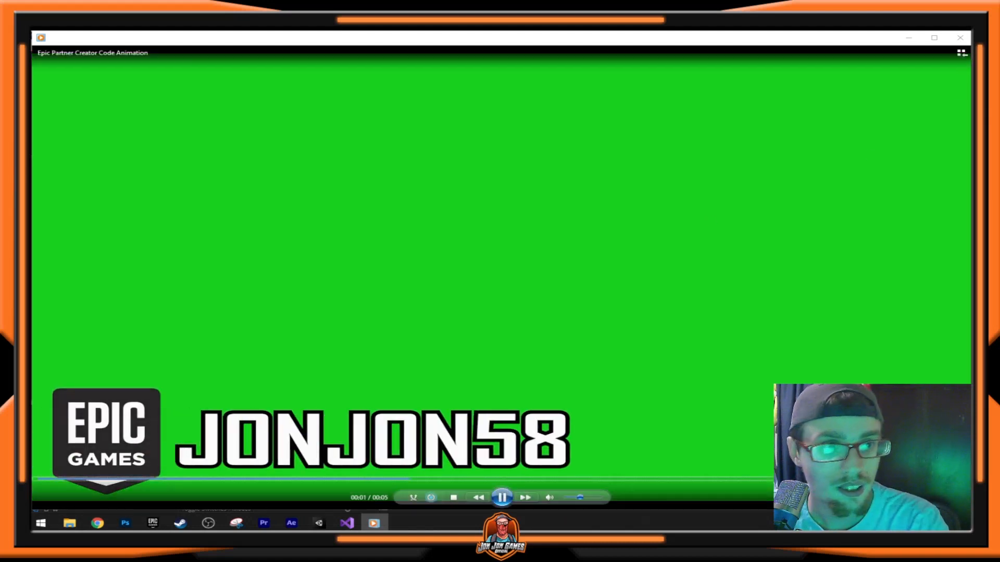
{"action": "left_click", "coordinate": [960, 42]}
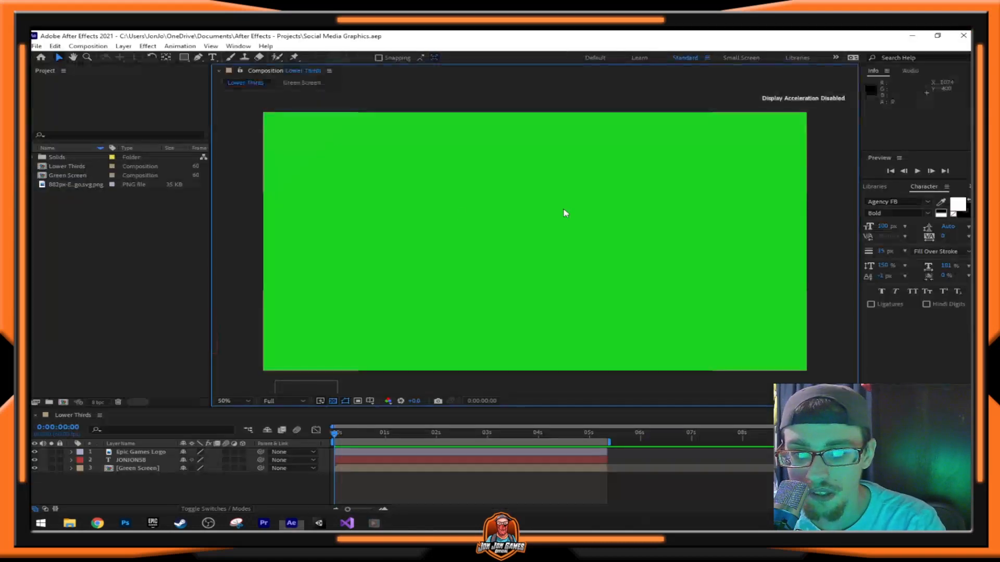